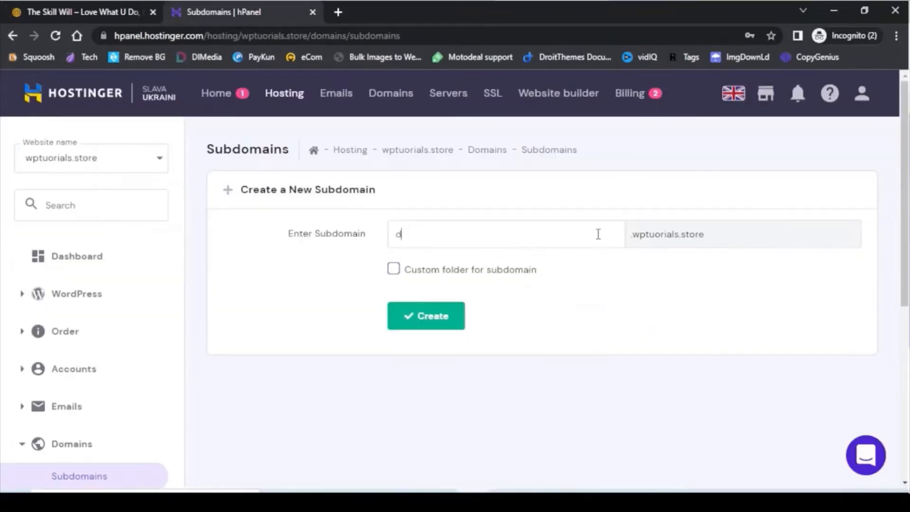
# Create the 'demo' subdomain and run a desktop PageSpeed analysis of the site.
pyautogui.write('emo')
pyautogui.click(428, 317)
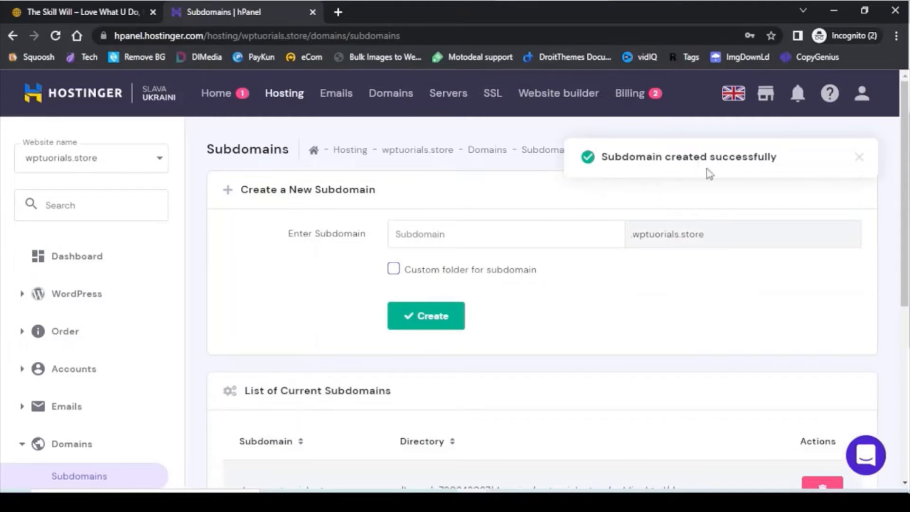
pyautogui.scroll(-3, 716, 317)
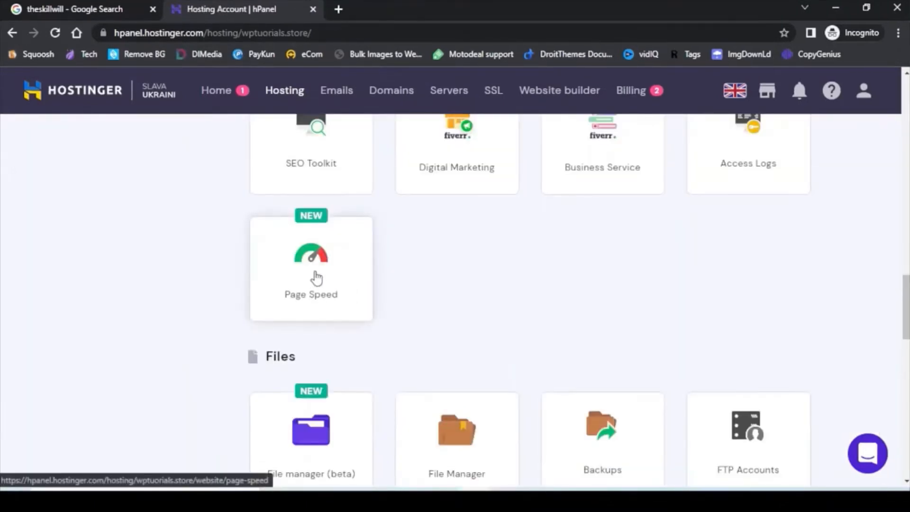
pyautogui.click(317, 279)
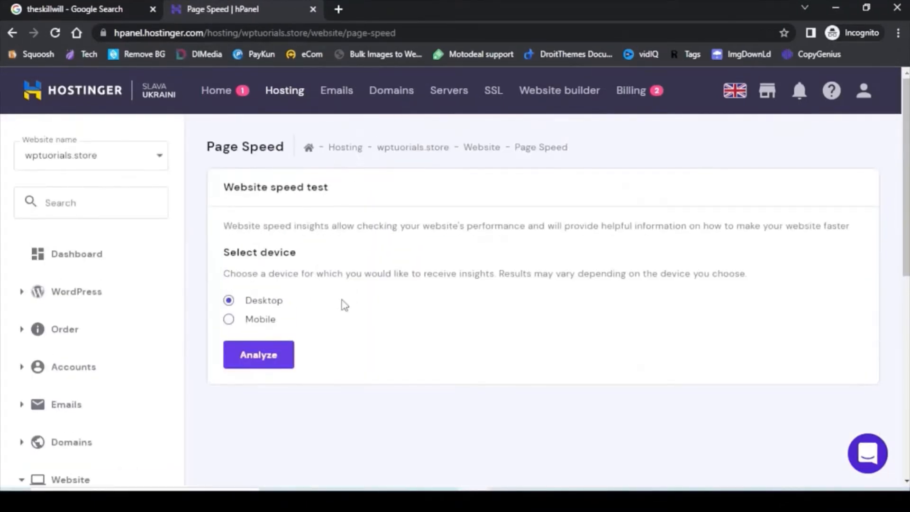
pyautogui.click(258, 357)
pyautogui.scroll(-4, 521, 299)
pyautogui.scroll(-5, 549, 286)
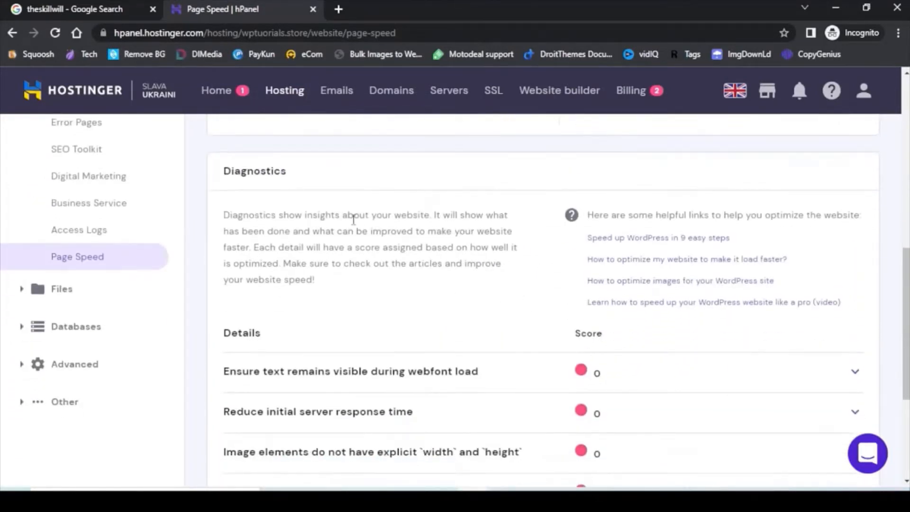
pyautogui.click(856, 372)
pyautogui.scroll(5, 524, 326)
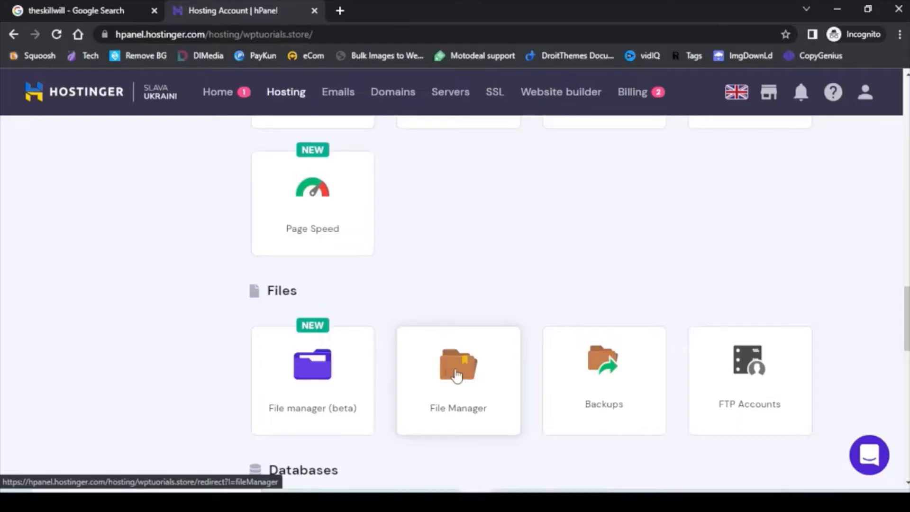
# Upload the WooCommerce zip into public_html/wp-content/plugins with File Manager.
pyautogui.click(457, 365)
pyautogui.click(44, 148)
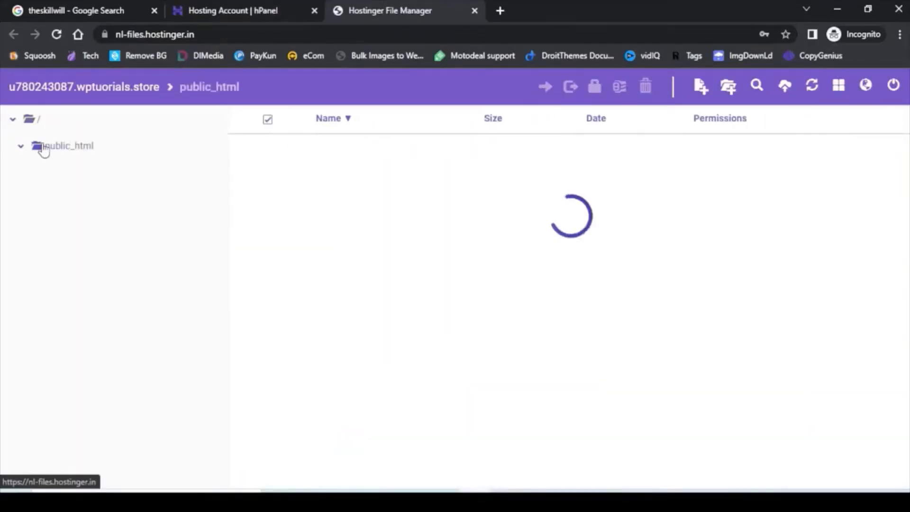
pyautogui.click(44, 414)
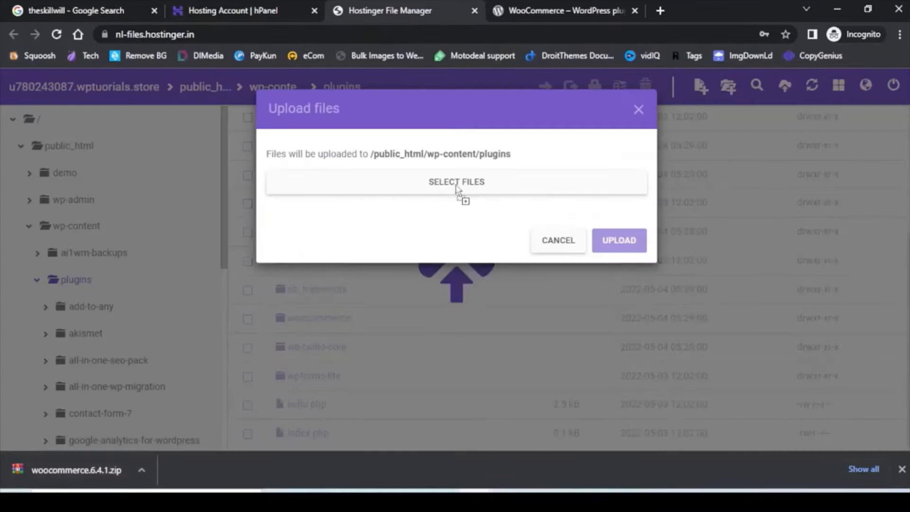
pyautogui.moveTo(457, 190); pyautogui.dragTo(458, 191)
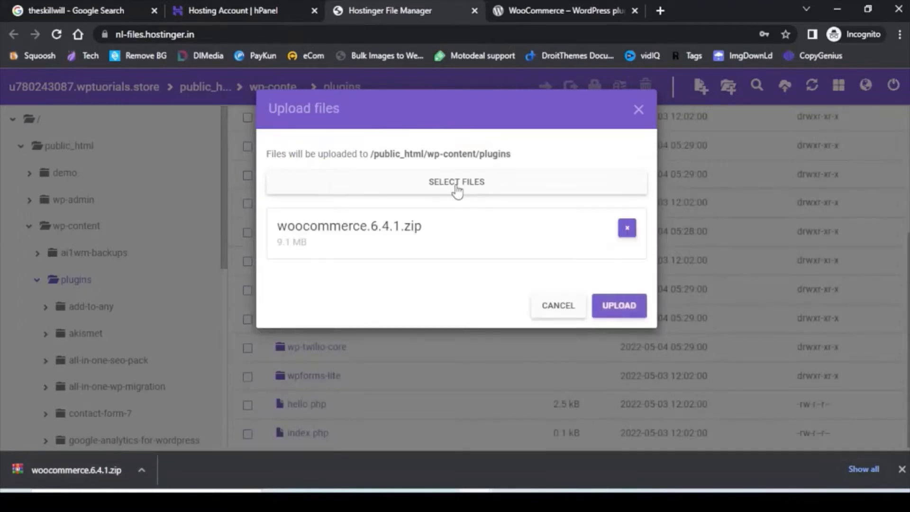
pyautogui.click(619, 306)
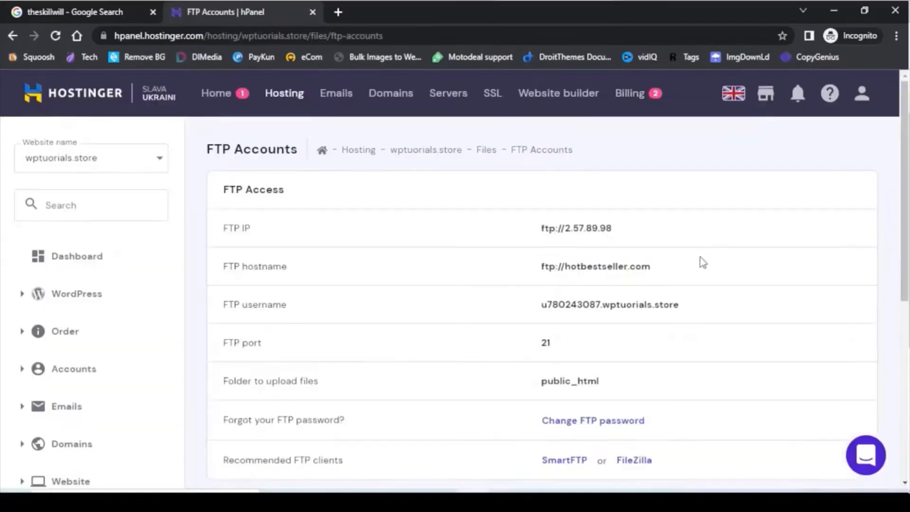
# Open the PHP Configuration settings.
pyautogui.scroll(-3, 783, 296)
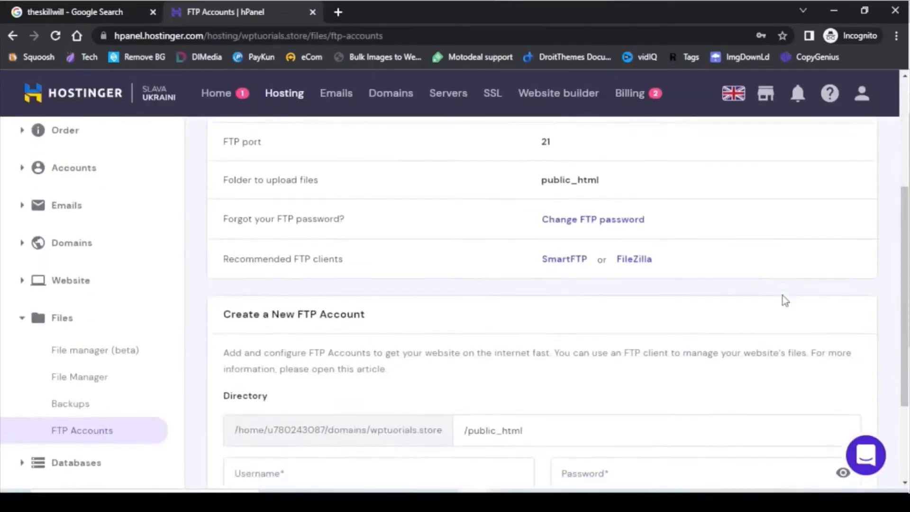
pyautogui.scroll(-2, 777, 306)
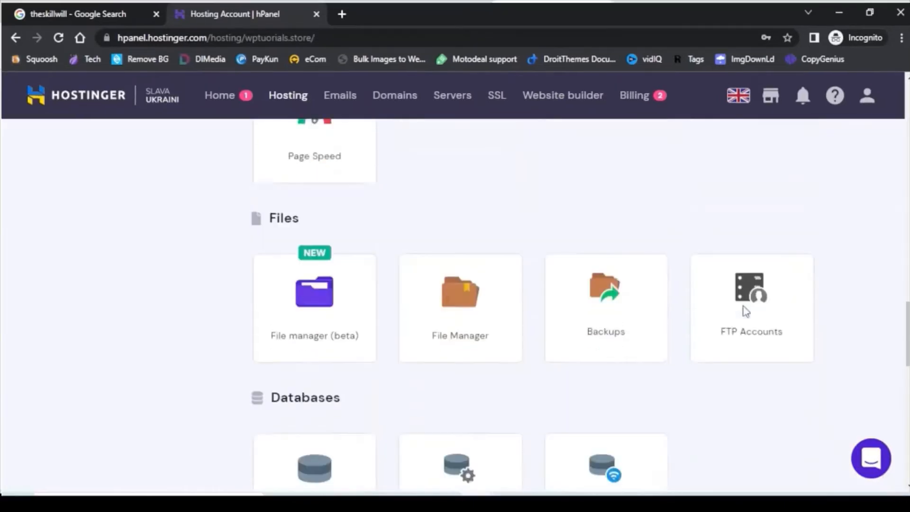
pyautogui.scroll(-3, 744, 309)
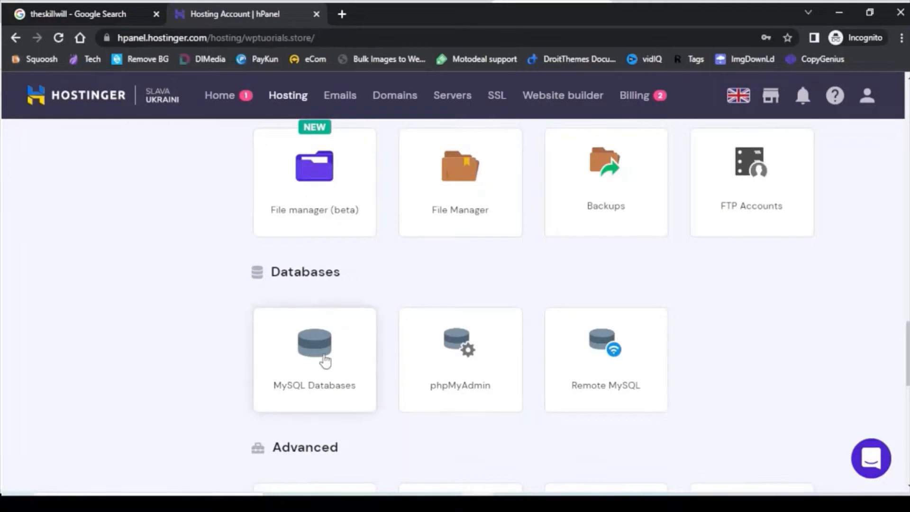
pyautogui.scroll(-3, 325, 362)
pyautogui.scroll(-2, 715, 333)
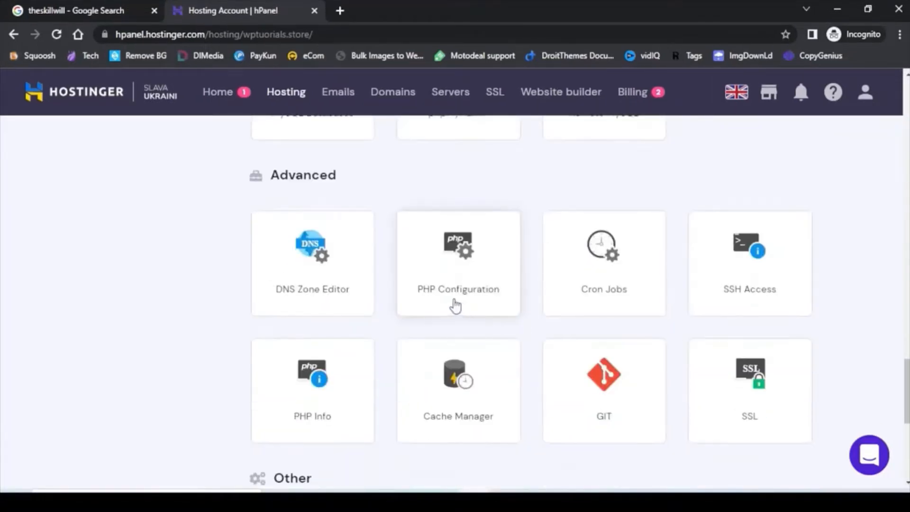
pyautogui.click(466, 273)
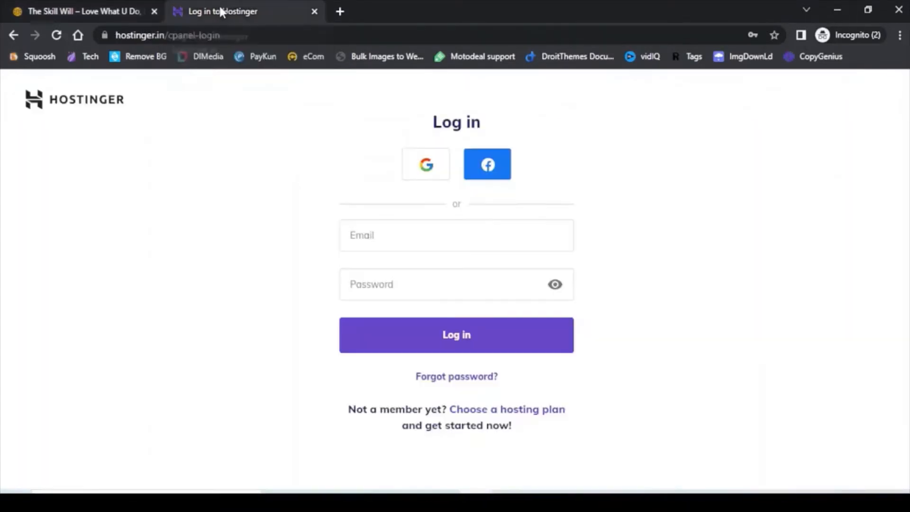
# Log in to Hostinger on the login tab using the browser's saved email and password.
pyautogui.click(221, 10)
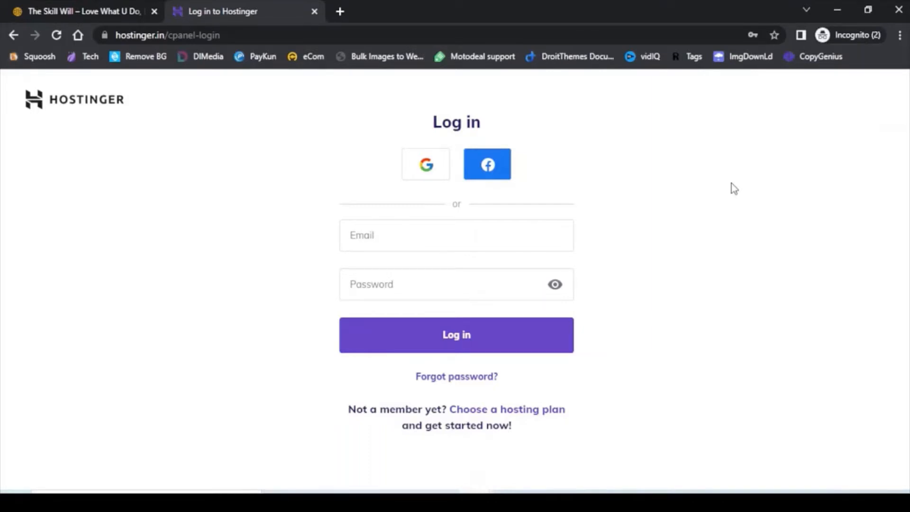
pyautogui.click(395, 233)
pyautogui.click(437, 271)
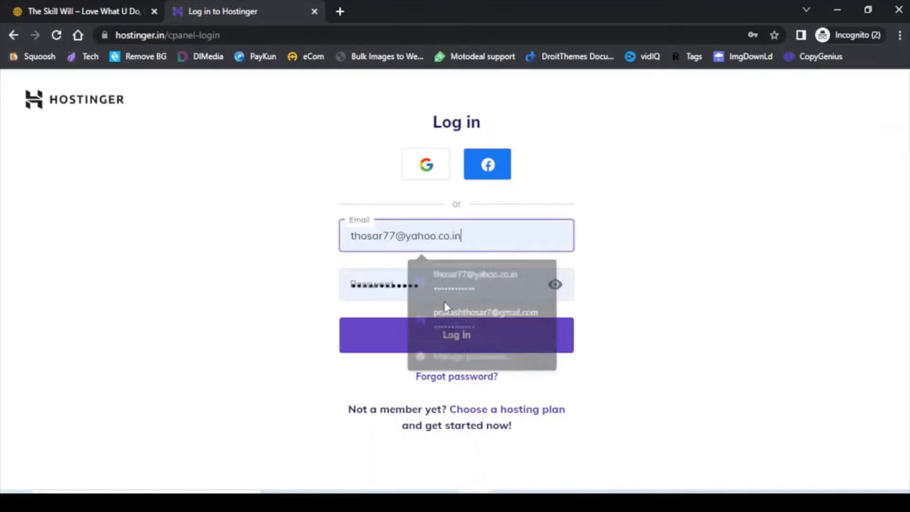
pyautogui.click(445, 337)
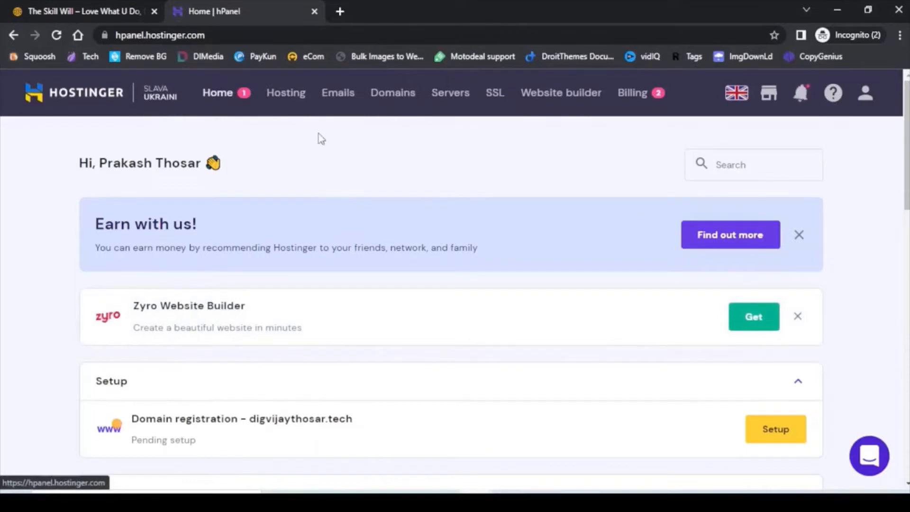
# Manage the wptutorials.store hosting account from the Hosting list and view its Website tools.
pyautogui.click(289, 95)
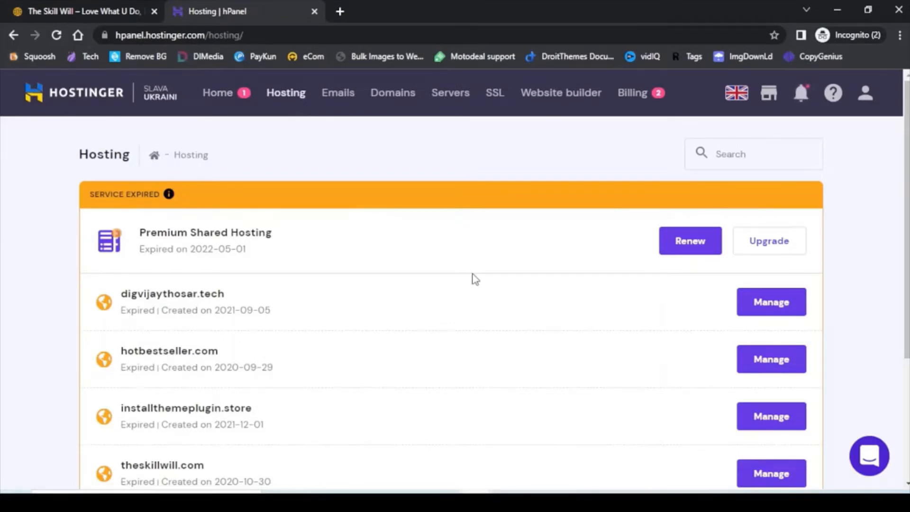
pyautogui.scroll(-4, 472, 279)
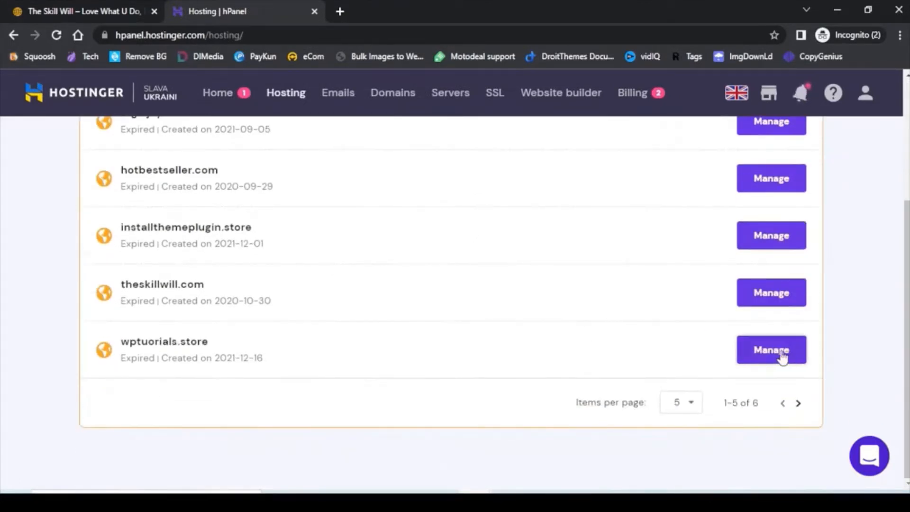
pyautogui.click(781, 358)
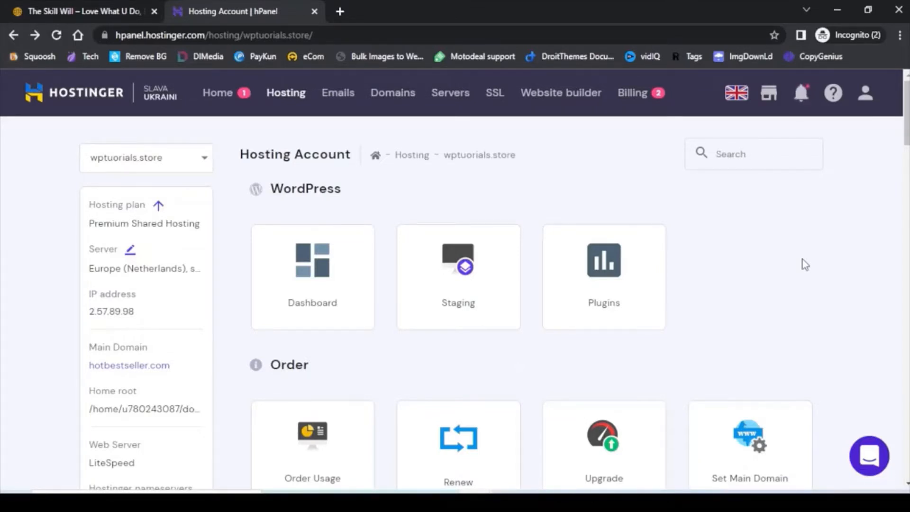
pyautogui.scroll(-5, 849, 264)
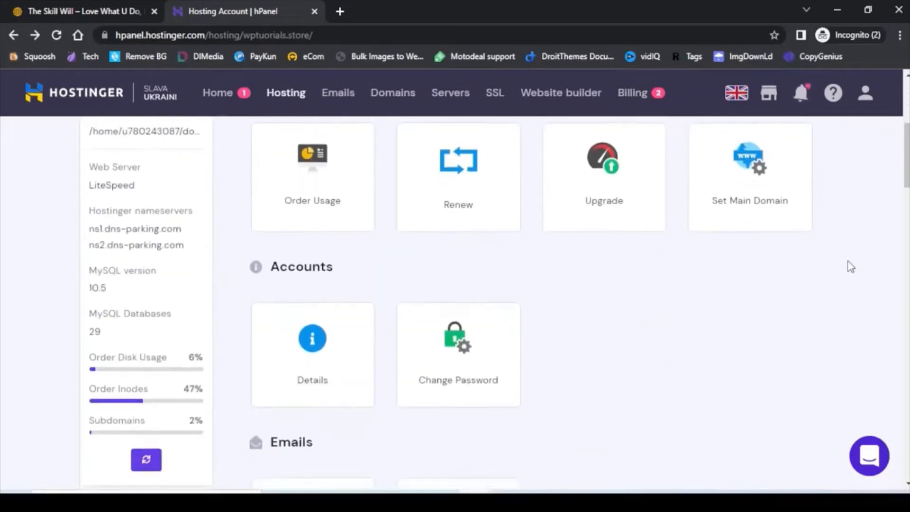
pyautogui.scroll(-12, 852, 267)
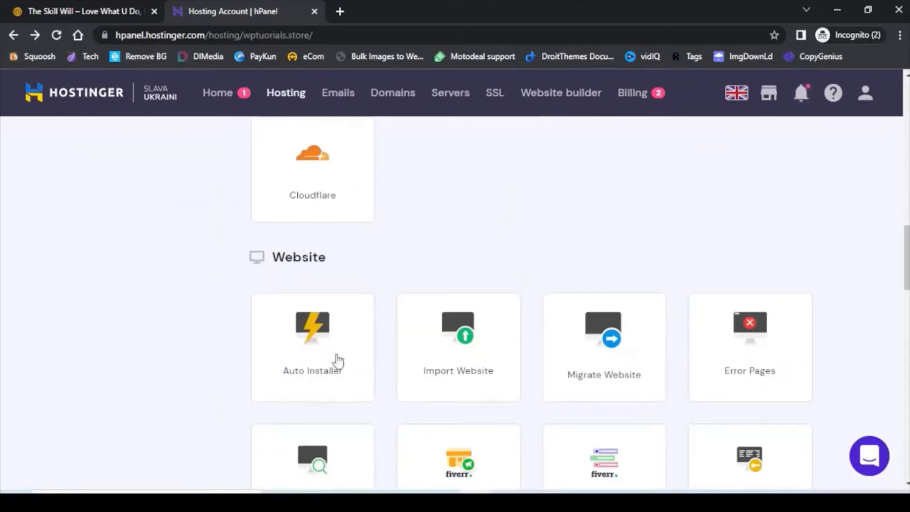
pyautogui.scroll(-3, 385, 283)
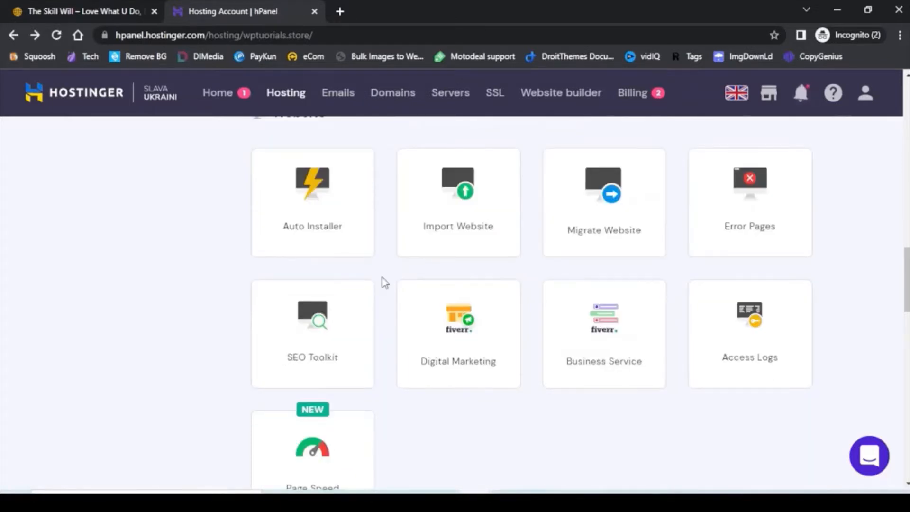
pyautogui.scroll(1, 385, 283)
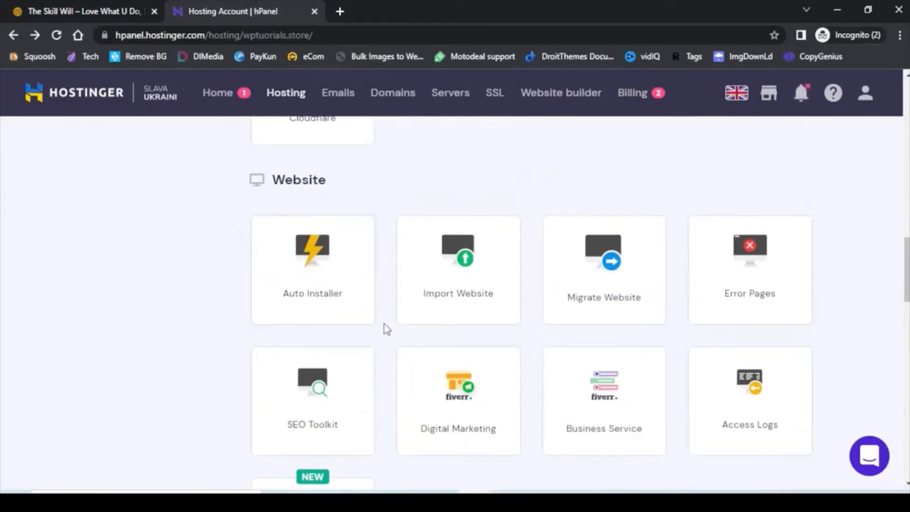
# Choose WordPress in the Auto Installer for wptutorials.store.
pyautogui.click(317, 272)
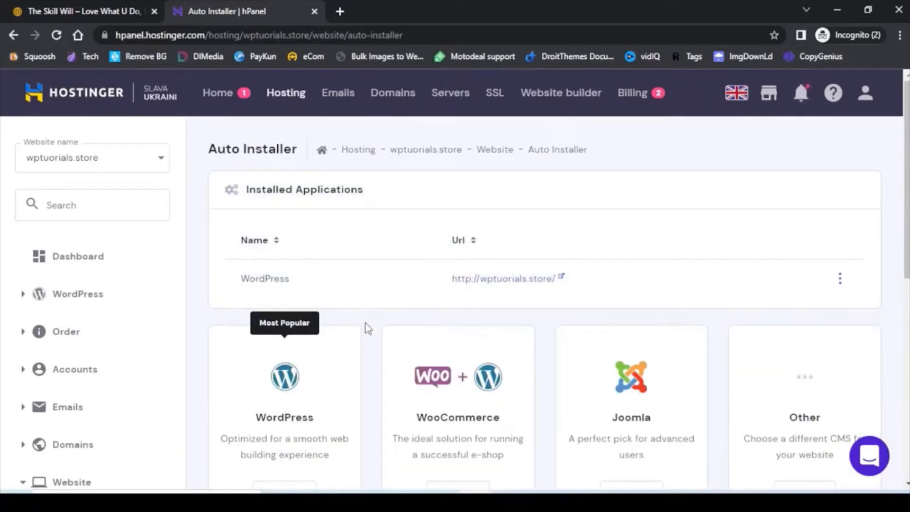
pyautogui.scroll(-2, 368, 328)
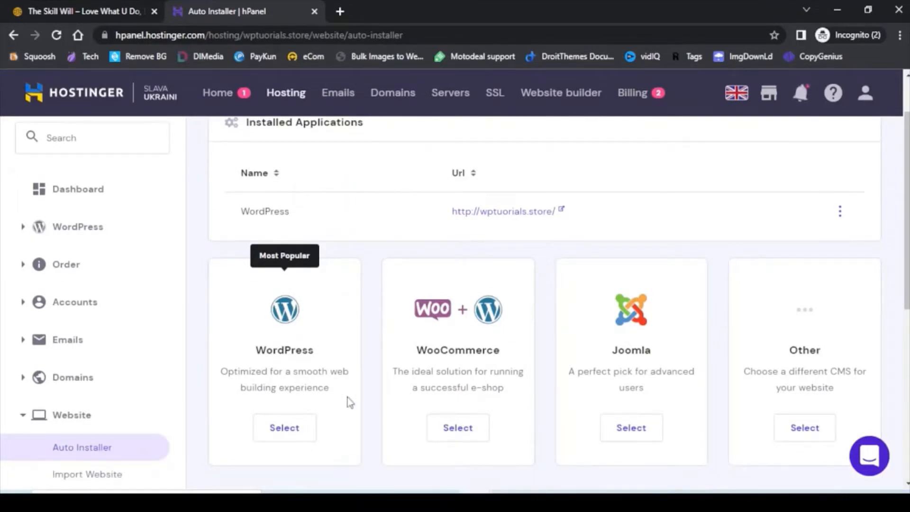
pyautogui.click(279, 432)
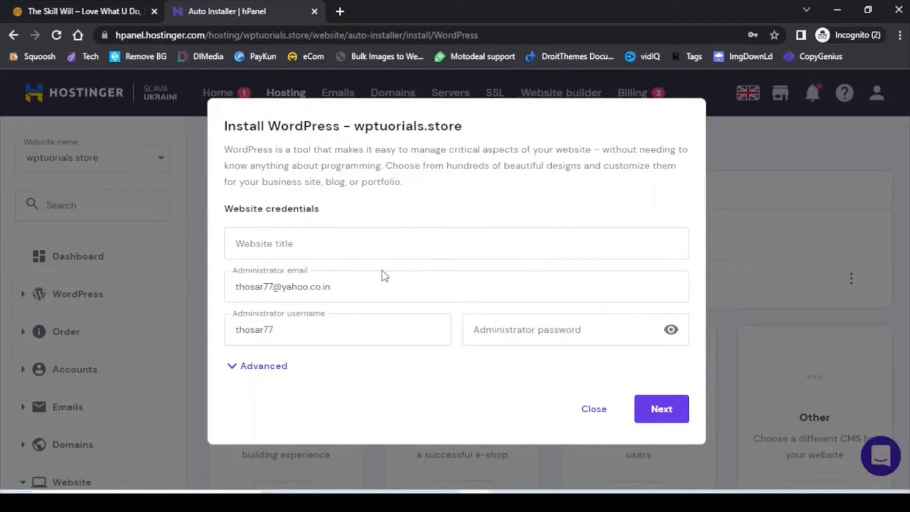
# Enter title 'Test Site', replace the administrator username, set a password, and continue.
pyautogui.click(366, 241)
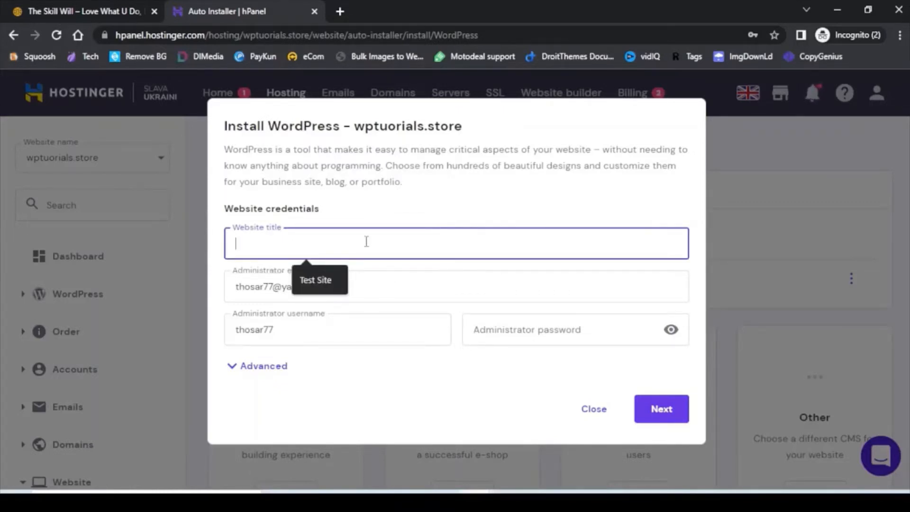
pyautogui.write('Test Site')
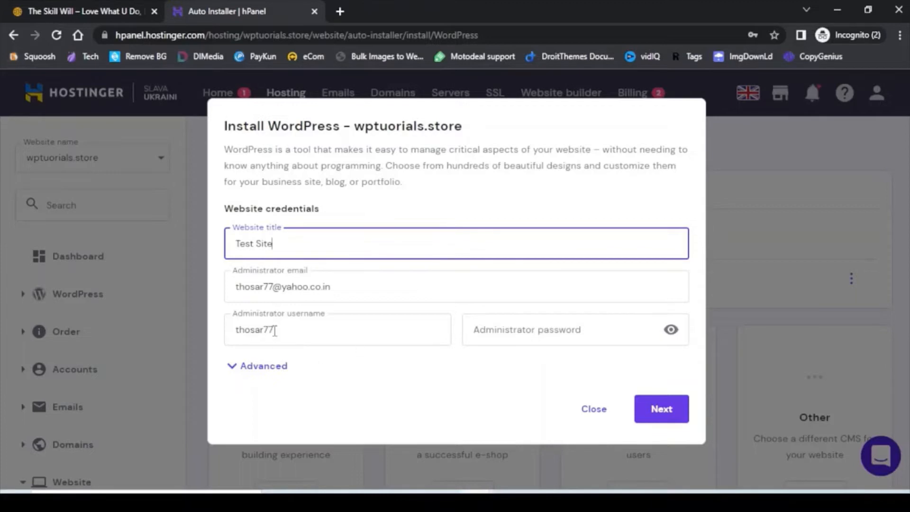
pyautogui.moveTo(293, 334); pyautogui.dragTo(214, 335)
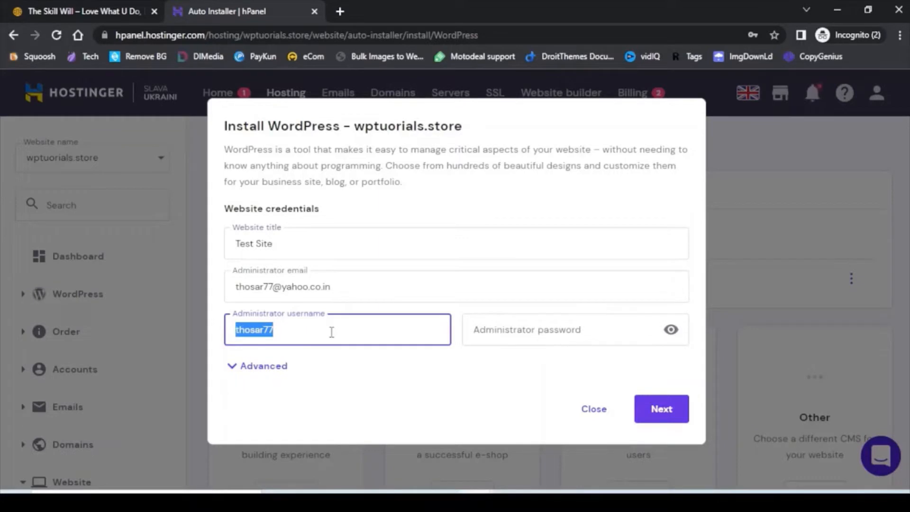
pyautogui.write('Prakash')
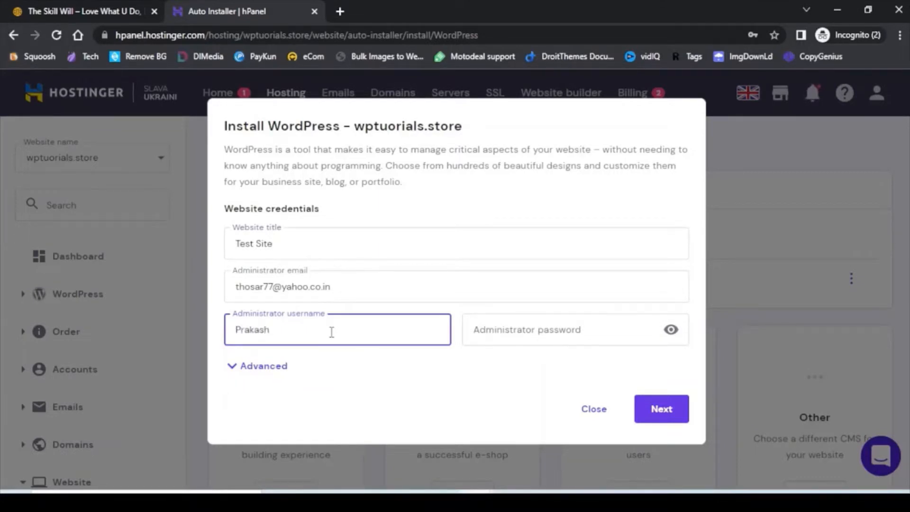
pyautogui.press('Tab')
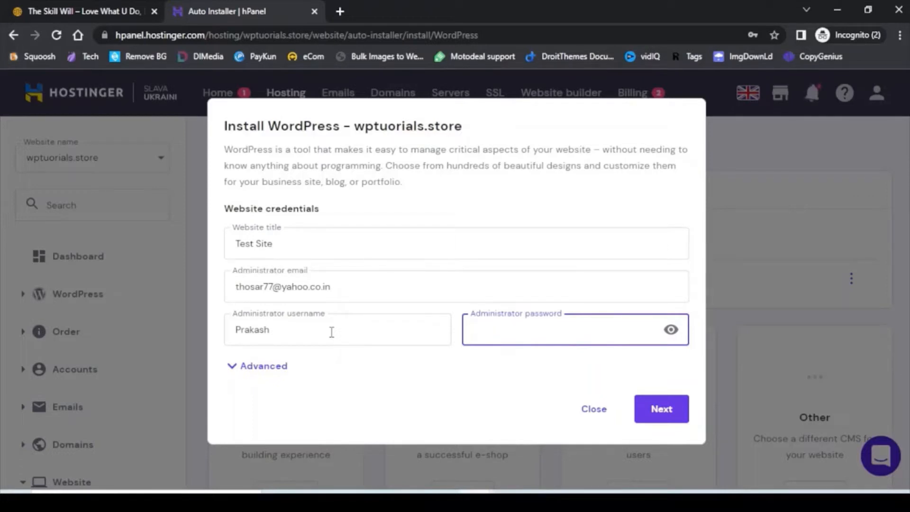
pyautogui.write('**************')
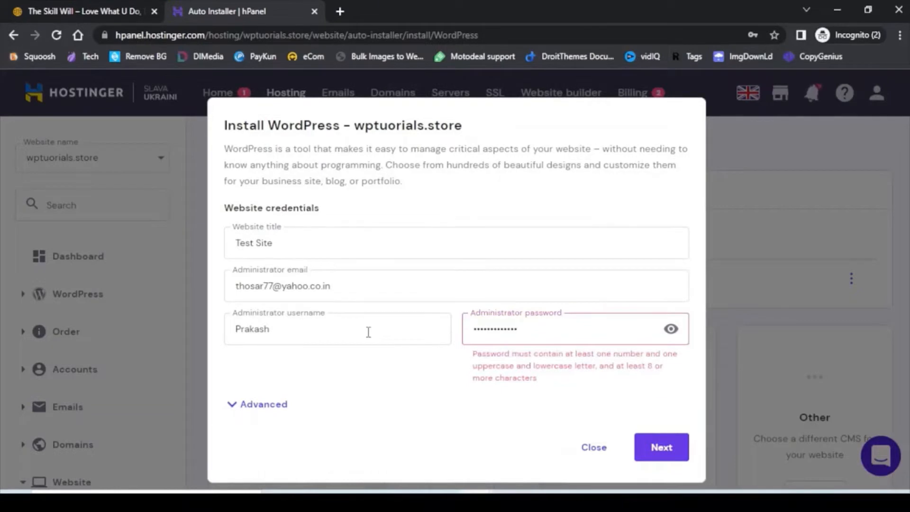
pyautogui.write('*****')
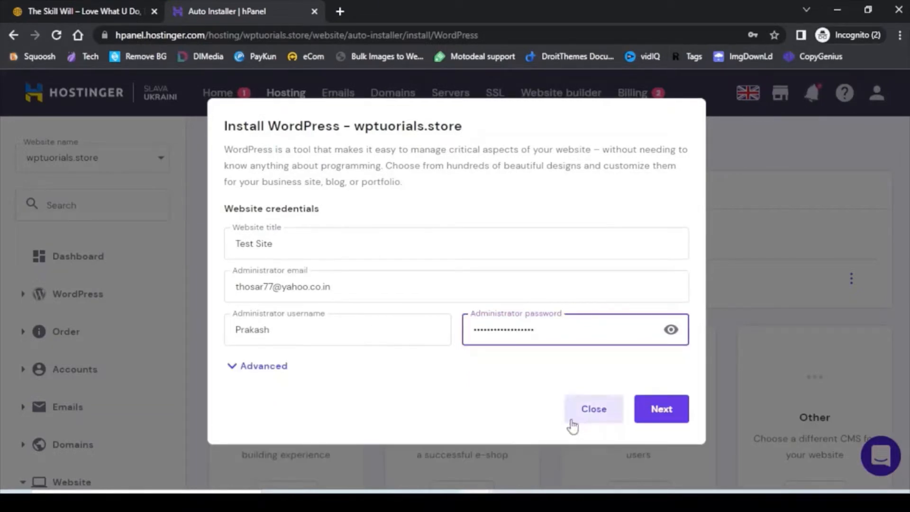
pyautogui.click(662, 410)
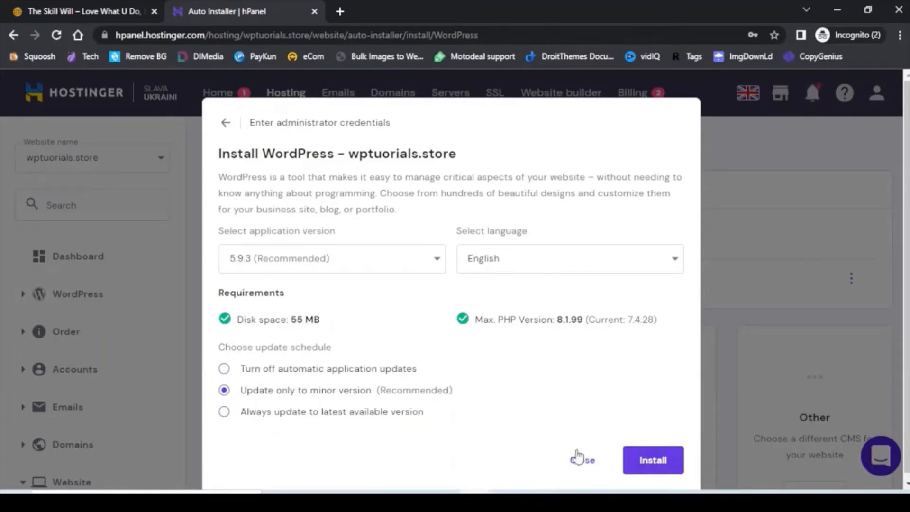
# Install WordPress, confirming it should overwrite the current files.
pyautogui.click(652, 461)
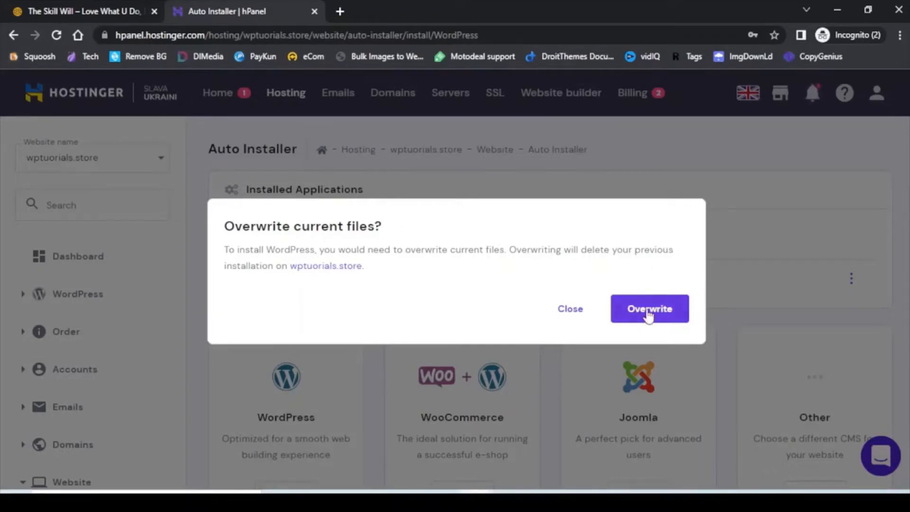
pyautogui.click(649, 314)
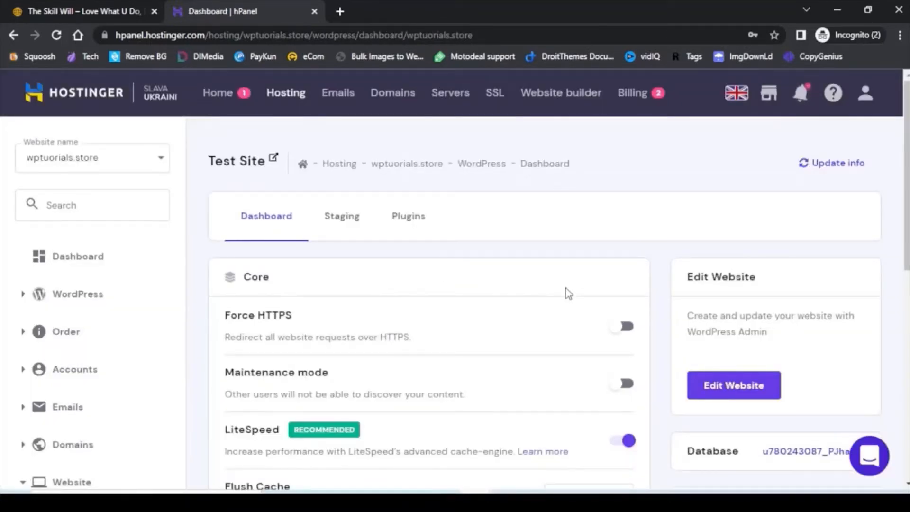
pyautogui.scroll(-4, 569, 294)
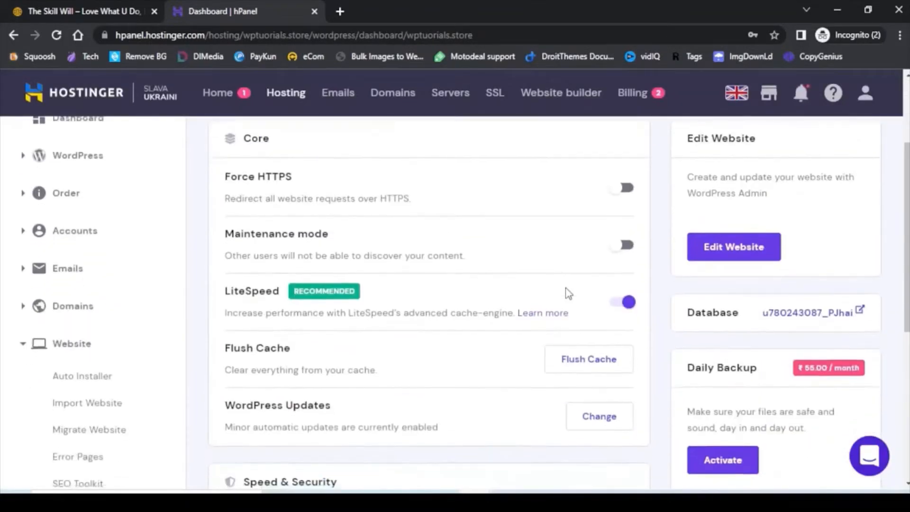
pyautogui.scroll(-5, 567, 295)
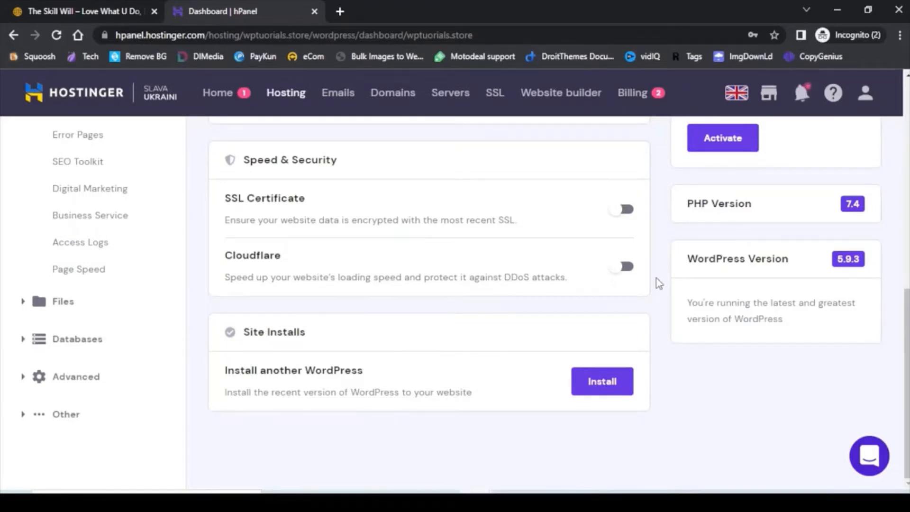
pyautogui.scroll(10, 657, 278)
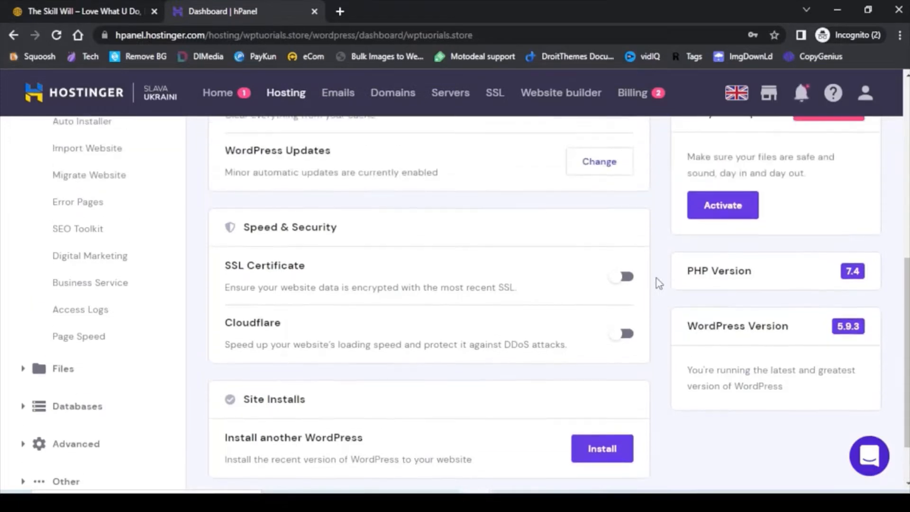
# Go back twice to the wptutorials.store Hosting Account page and scroll to the top.
pyautogui.click(13, 36)
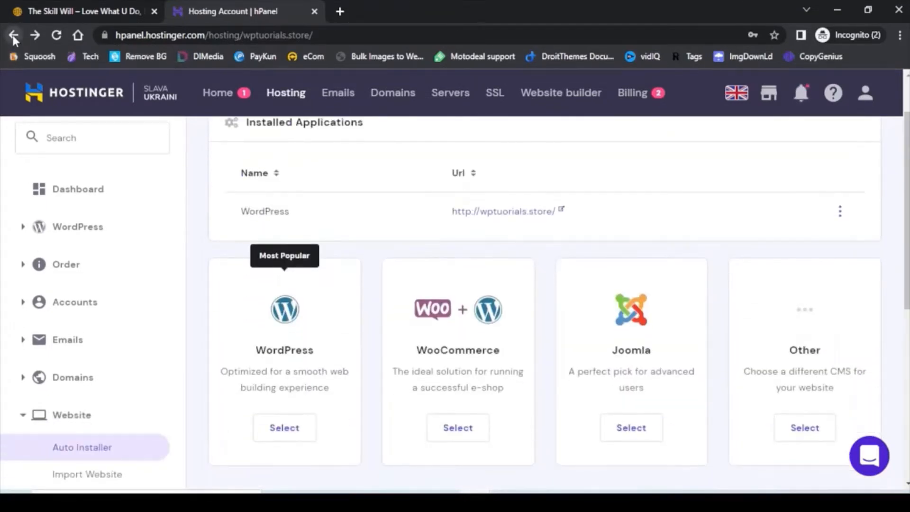
pyautogui.click(14, 38)
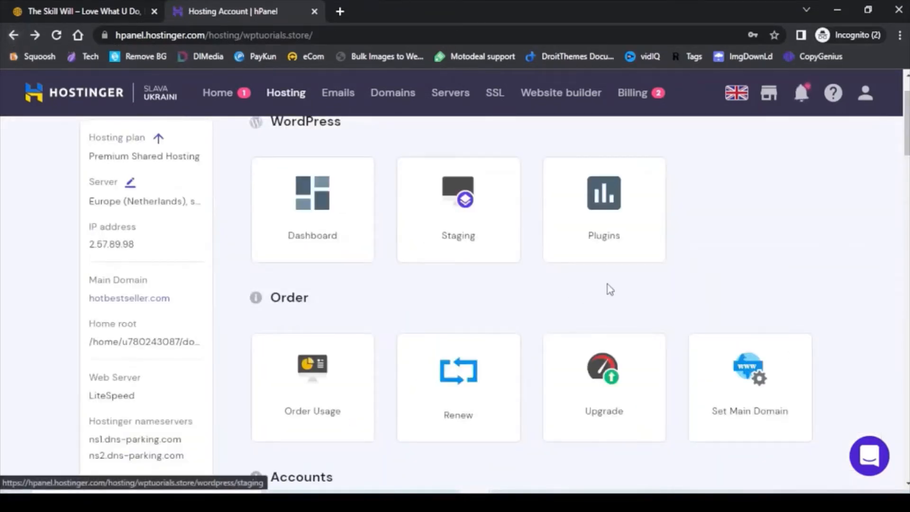
pyautogui.scroll(2, 728, 255)
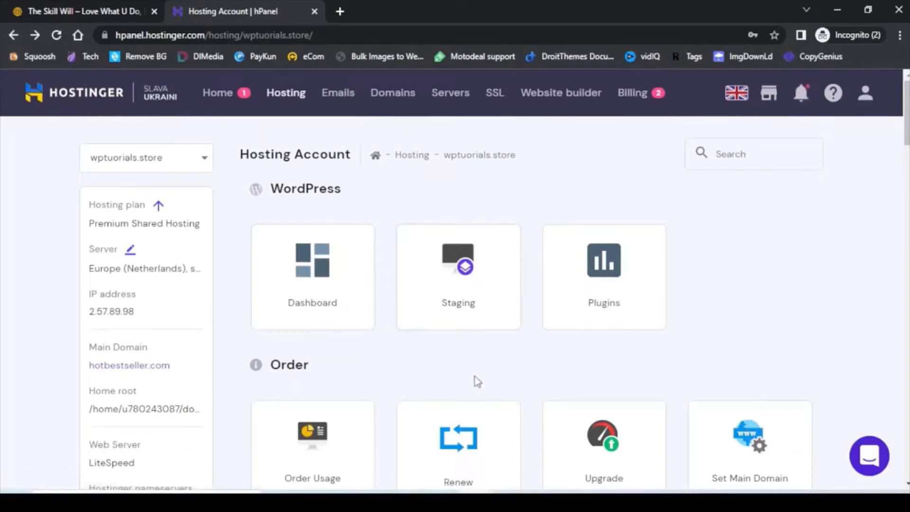
# Open the WordPress Staging page from the Hosting Account page.
pyautogui.click(458, 280)
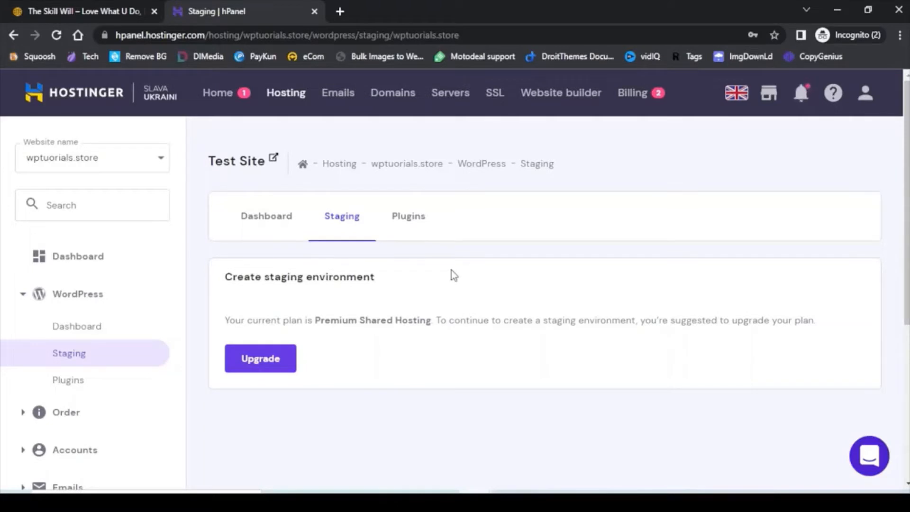
pyautogui.click(17, 37)
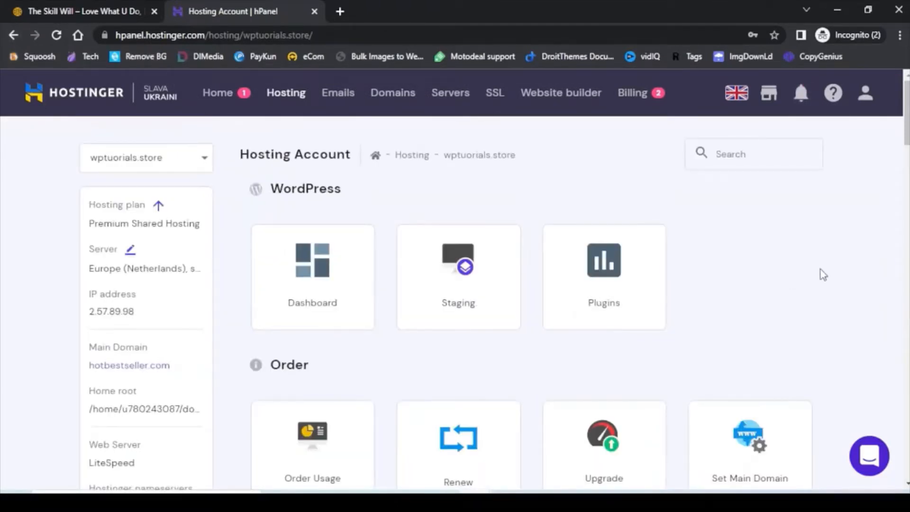
pyautogui.scroll(-5, 832, 275)
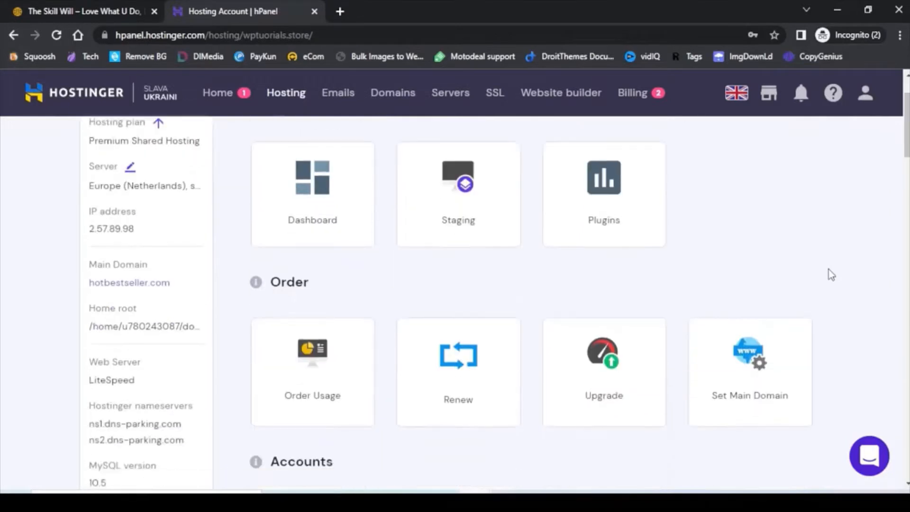
pyautogui.scroll(-3, 861, 272)
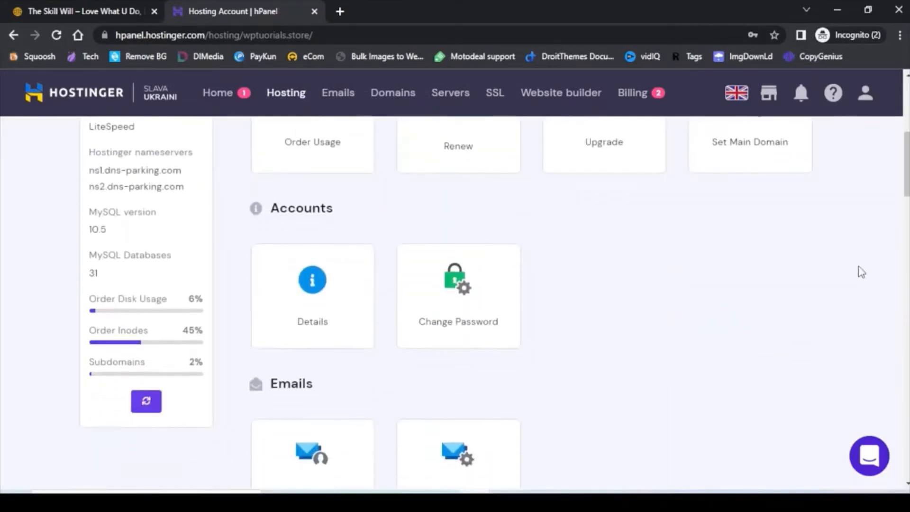
pyautogui.scroll(-3, 862, 273)
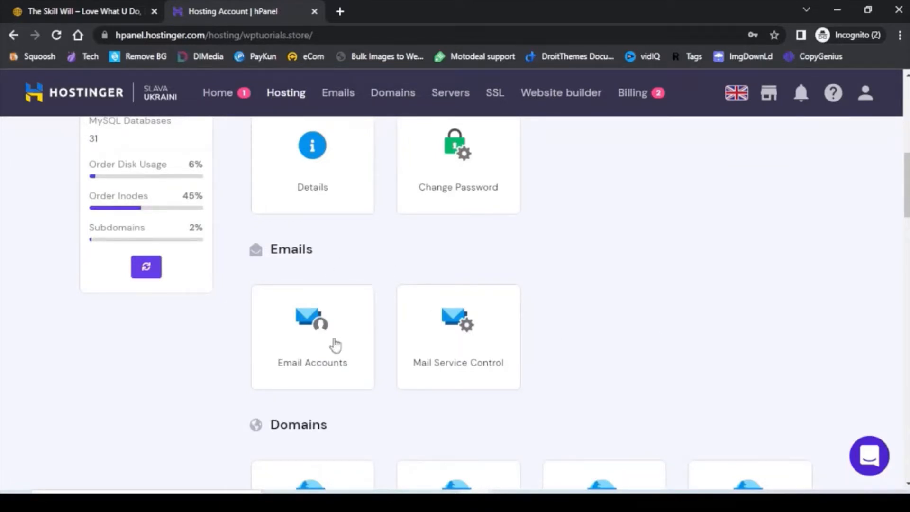
pyautogui.click(304, 342)
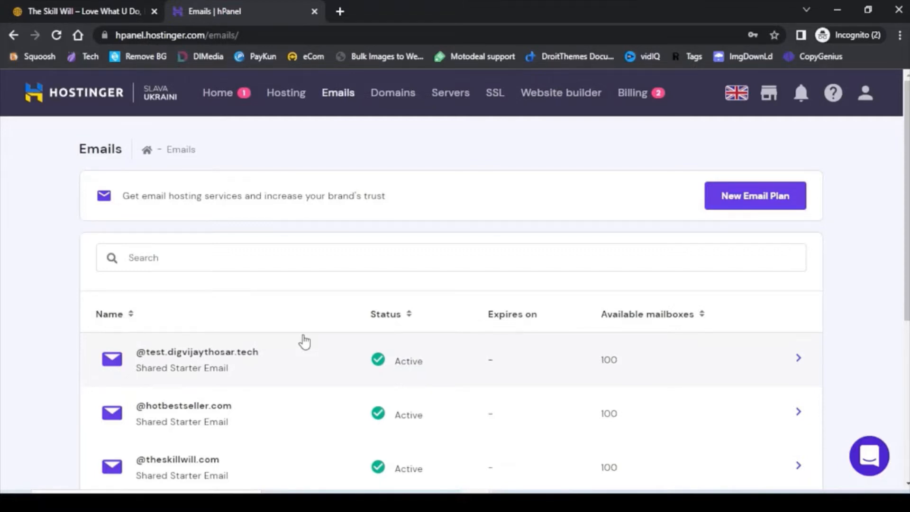
pyautogui.scroll(-5, 309, 369)
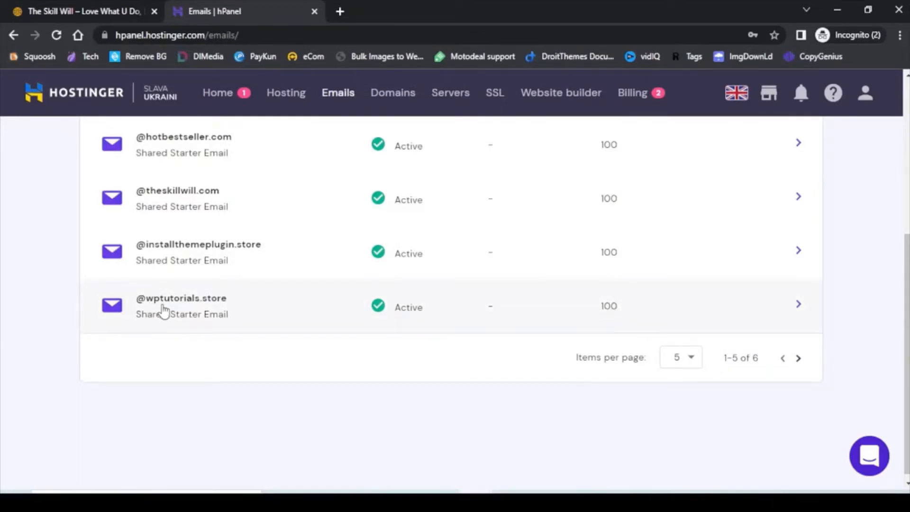
pyautogui.click(799, 307)
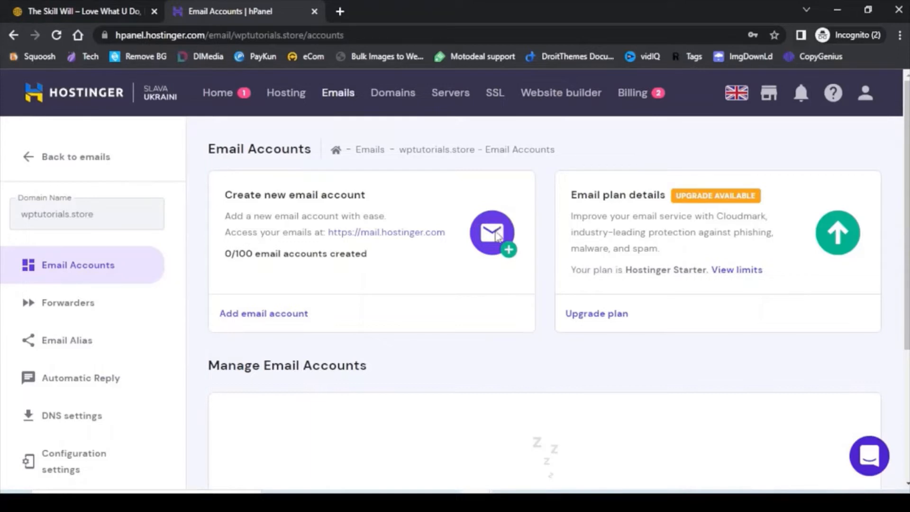
# Create a 'demo' mailbox on wptutorials.store with a password.
pyautogui.click(260, 314)
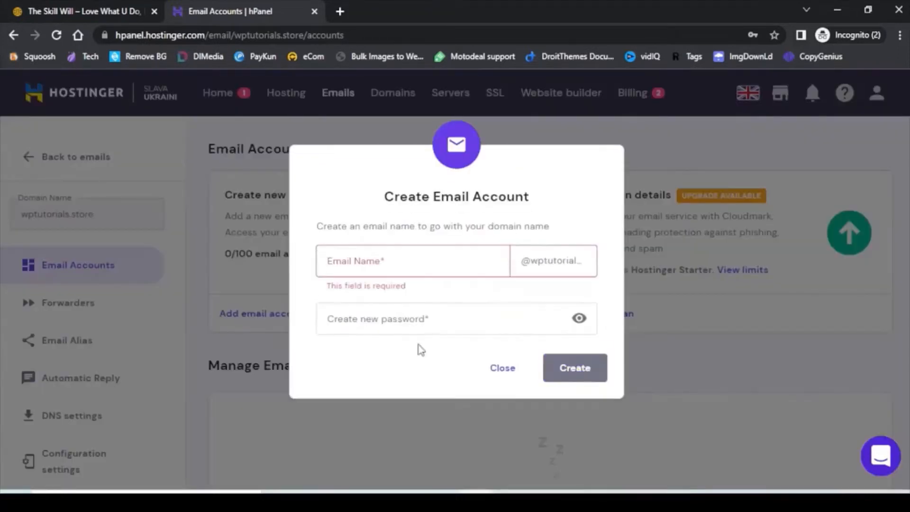
pyautogui.click(412, 262)
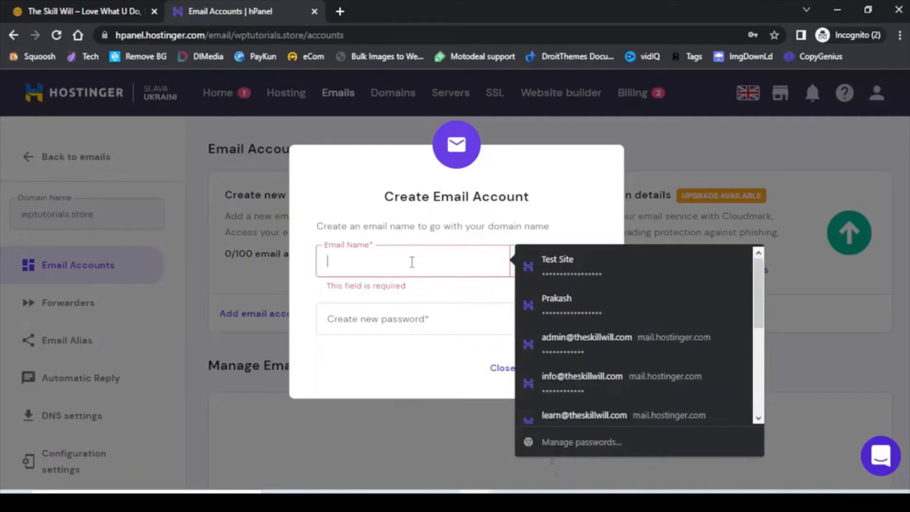
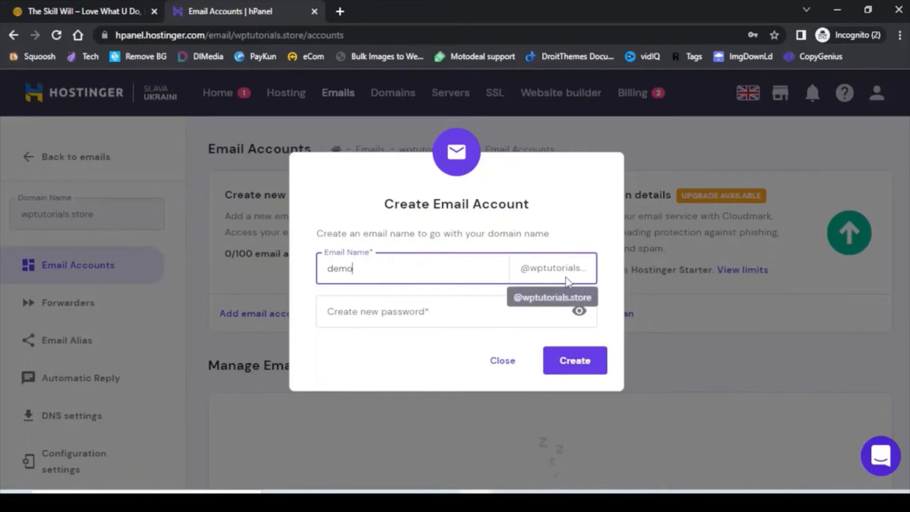
pyautogui.click(414, 311)
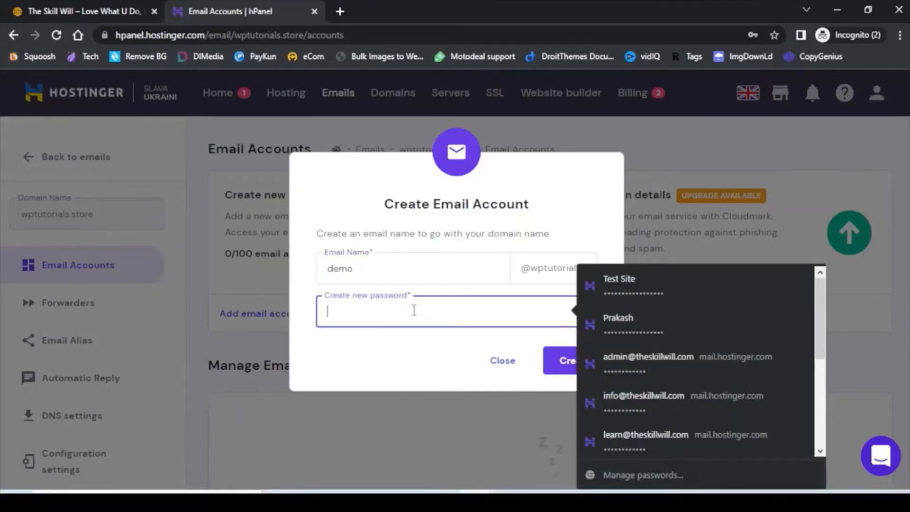
pyautogui.write('•••••••')
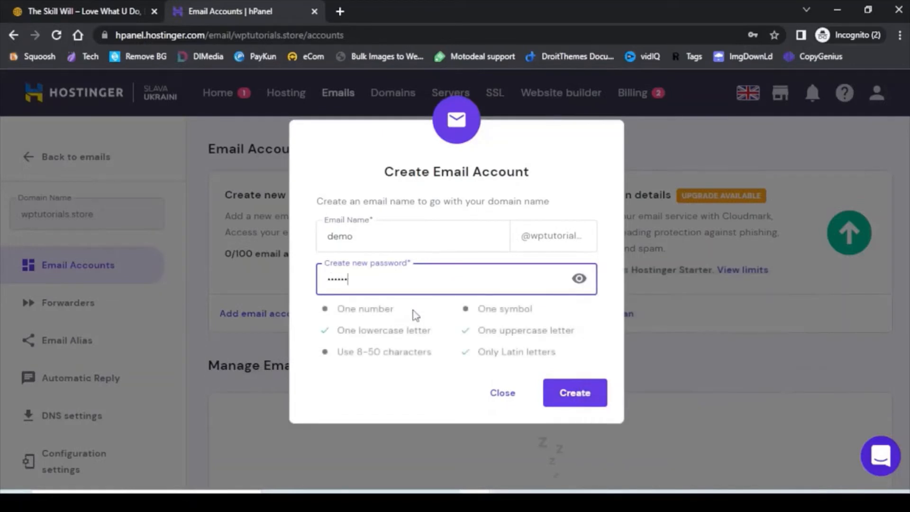
pyautogui.write('•••••')
pyautogui.click(582, 398)
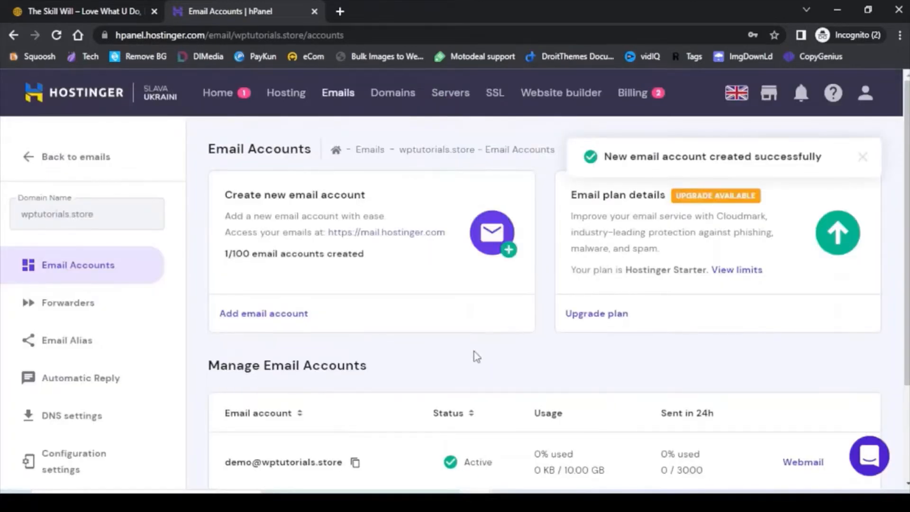
pyautogui.scroll(-2, 477, 356)
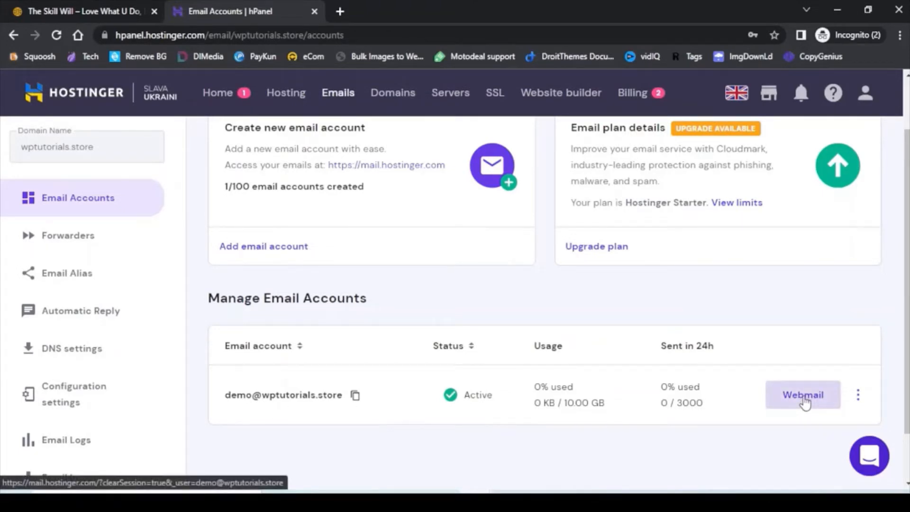
# Log into the new wptutorials.store mailbox in Webmail with its password, then close that tab.
pyautogui.click(805, 398)
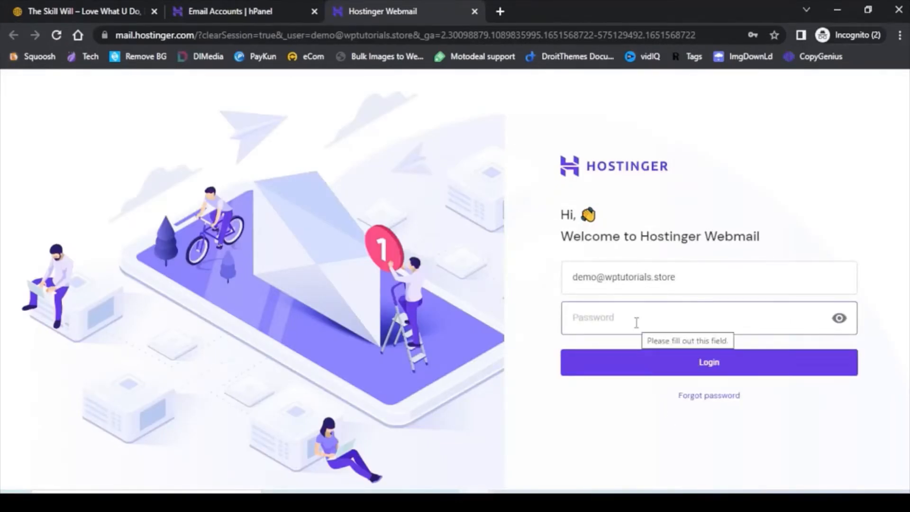
pyautogui.write('*****')
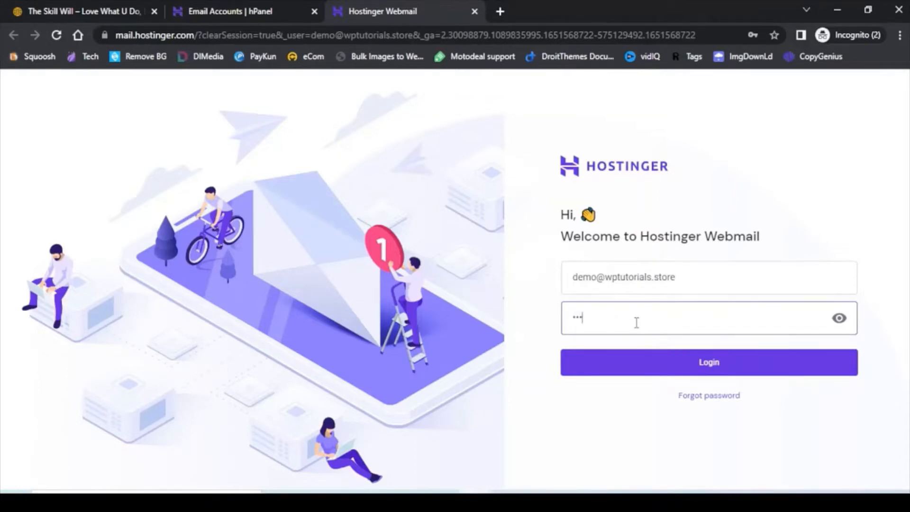
pyautogui.write('*******')
pyautogui.press('Return')
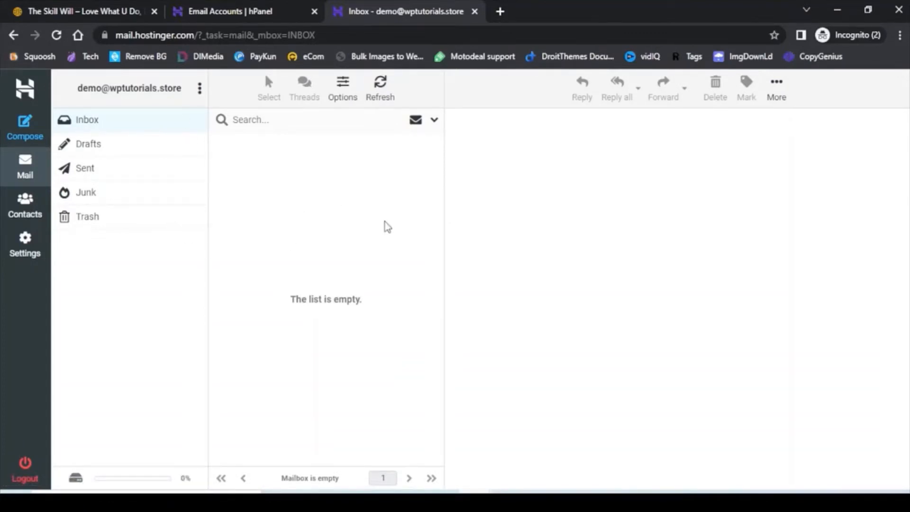
pyautogui.click(474, 11)
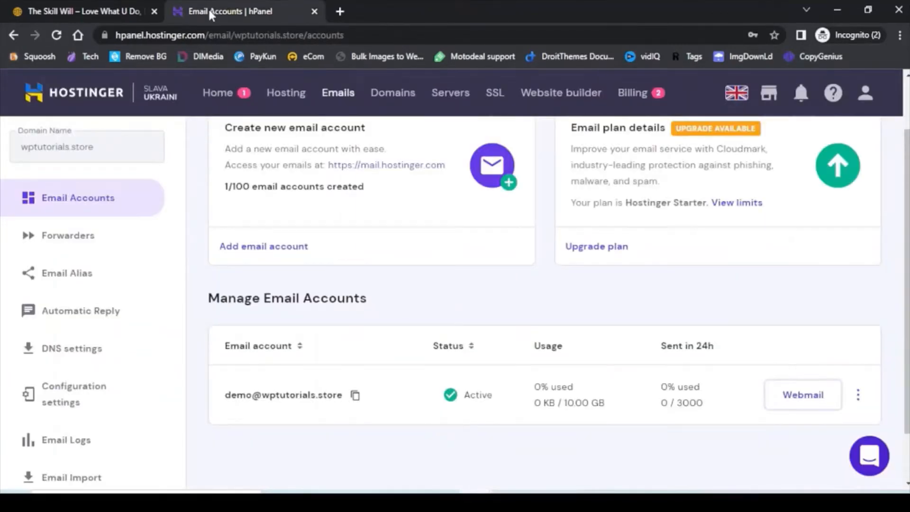
# Go from the Hosting list to the wptutorials.store account's Subdomains page.
pyautogui.click(289, 95)
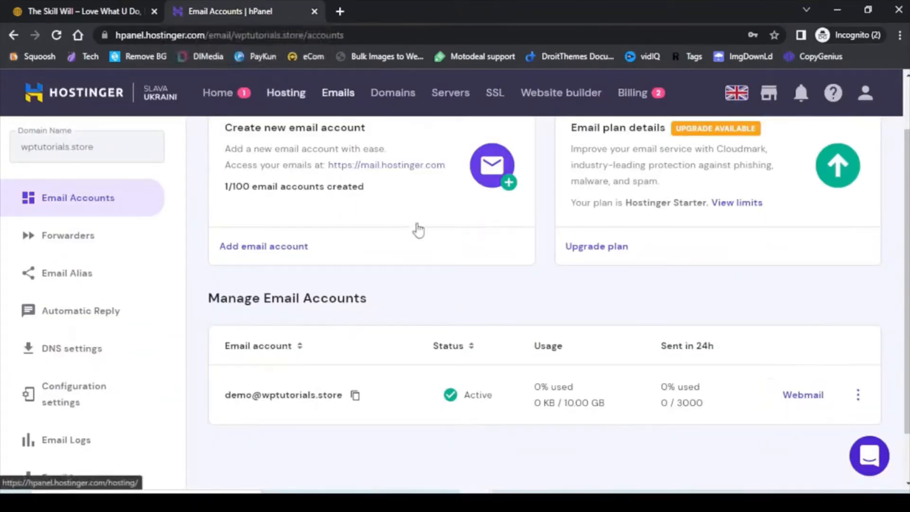
pyautogui.scroll(-4, 481, 266)
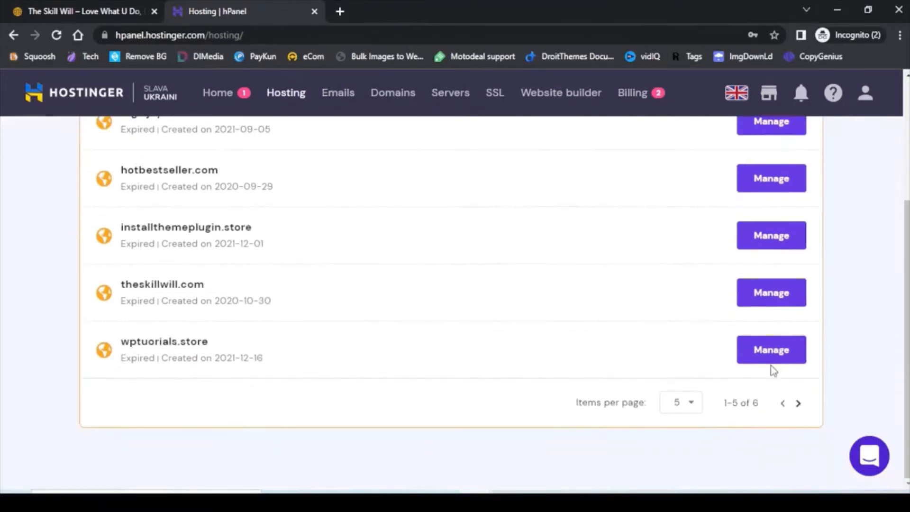
pyautogui.click(526, 326)
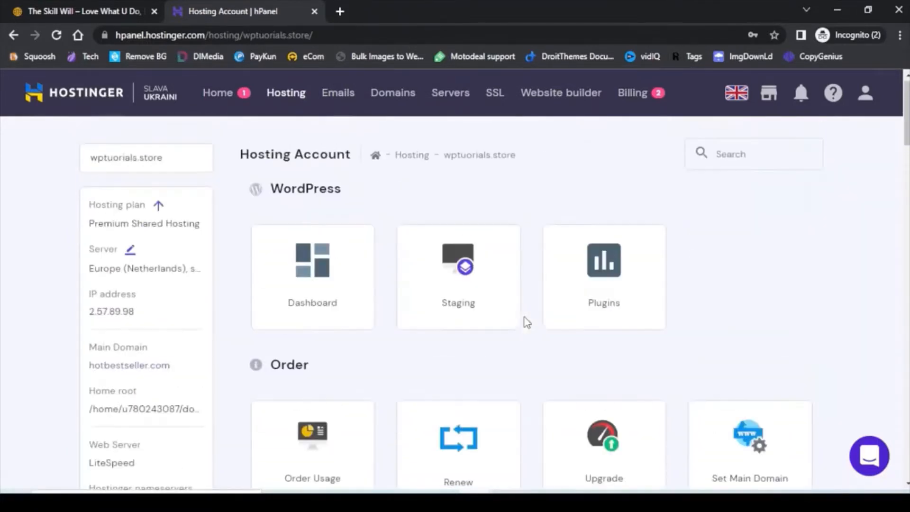
pyautogui.scroll(-3, 716, 286)
pyautogui.scroll(-7, 717, 287)
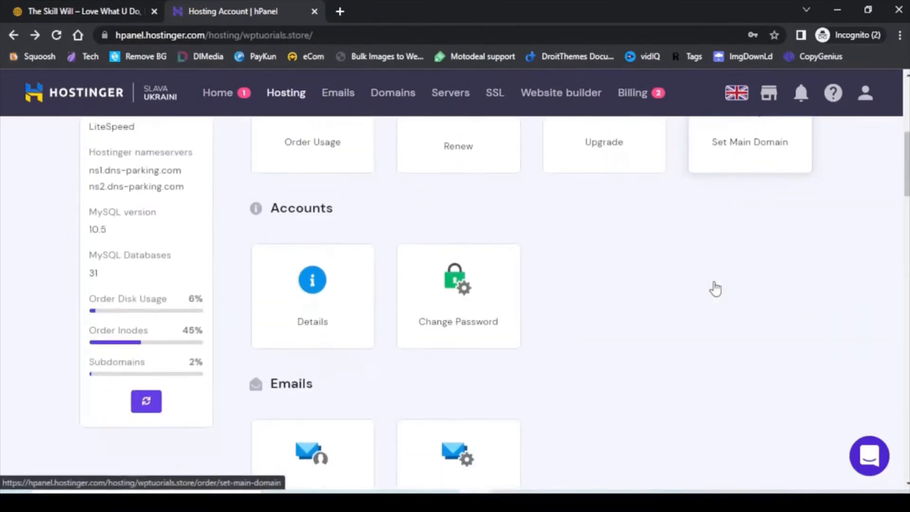
pyautogui.scroll(-1, 717, 287)
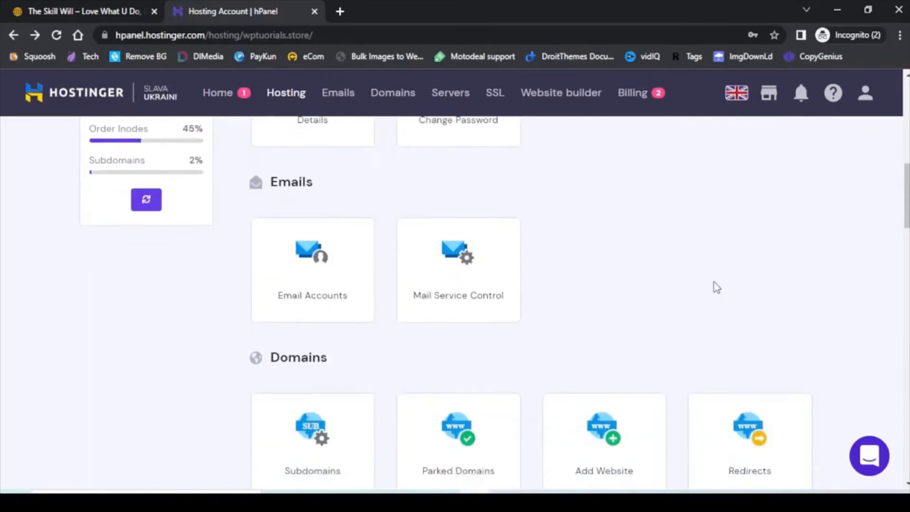
pyautogui.scroll(-1, 717, 287)
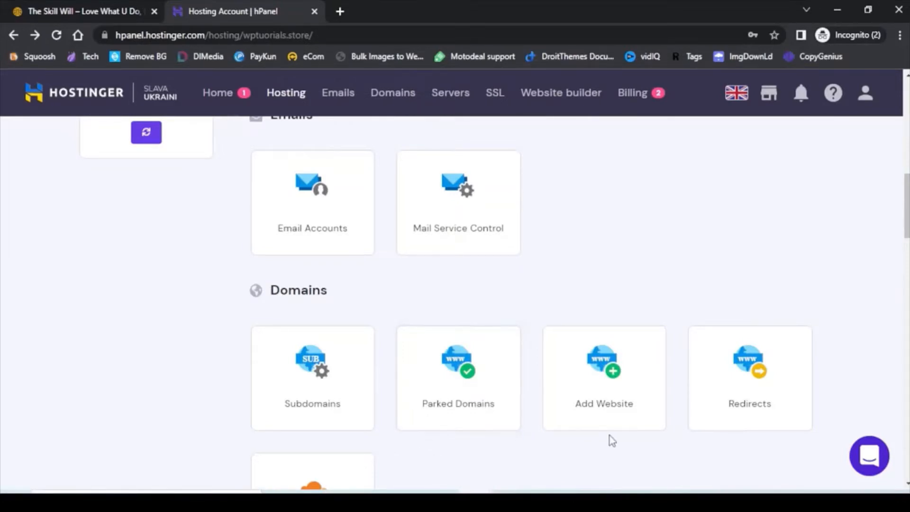
pyautogui.scroll(-1, 646, 433)
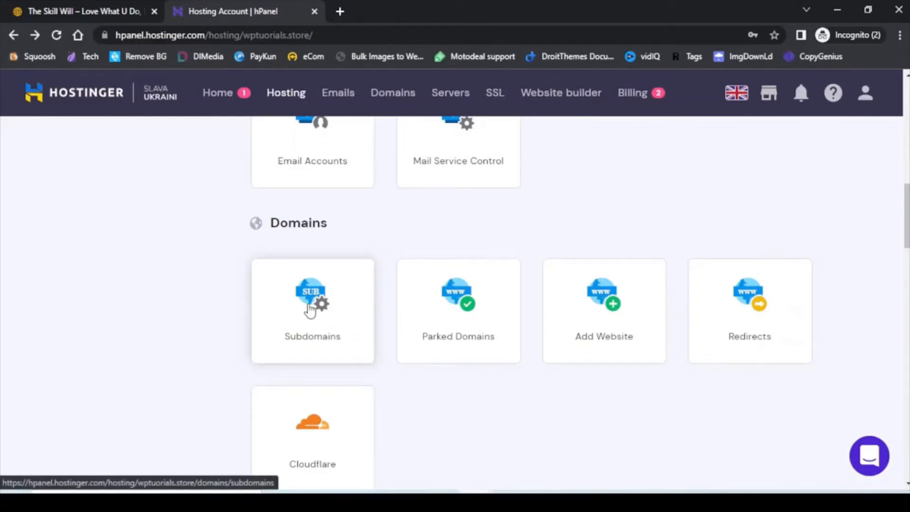
pyautogui.click(310, 310)
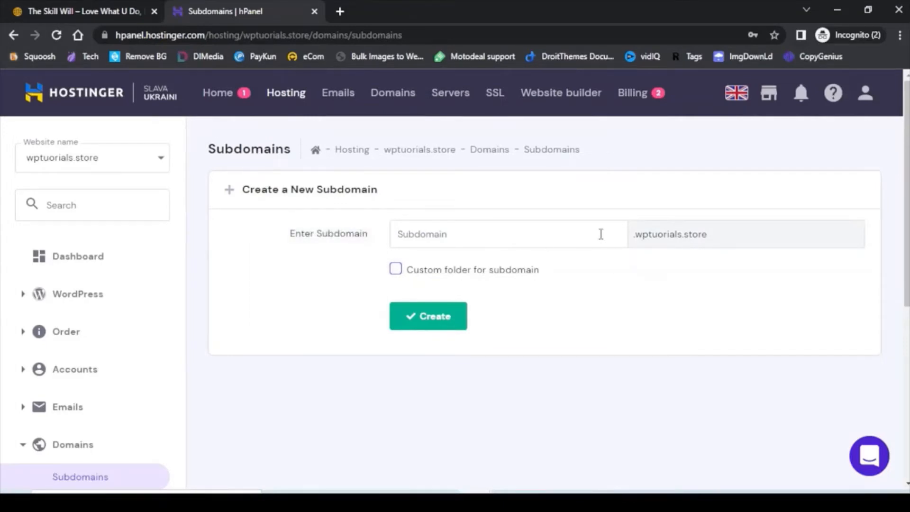
# Create the 'demo' subdomain, giving demo.wptutorials.store in public_html/demo.
pyautogui.write('demo')
pyautogui.click(433, 327)
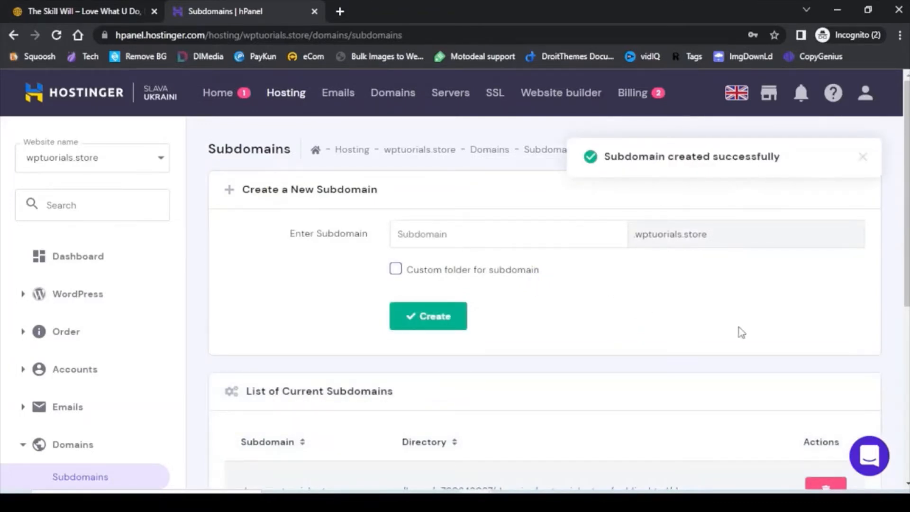
pyautogui.scroll(-3, 723, 319)
pyautogui.hotkey('ctrl', 'f')
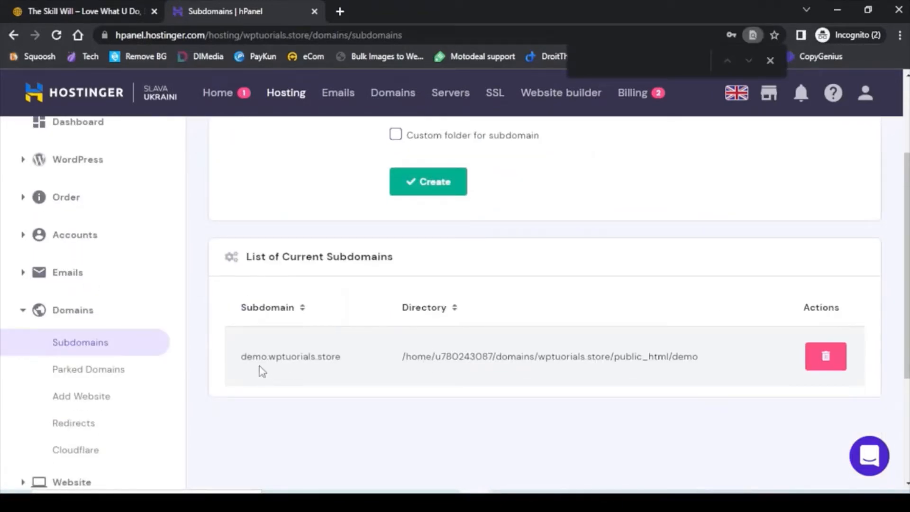
pyautogui.click(71, 167)
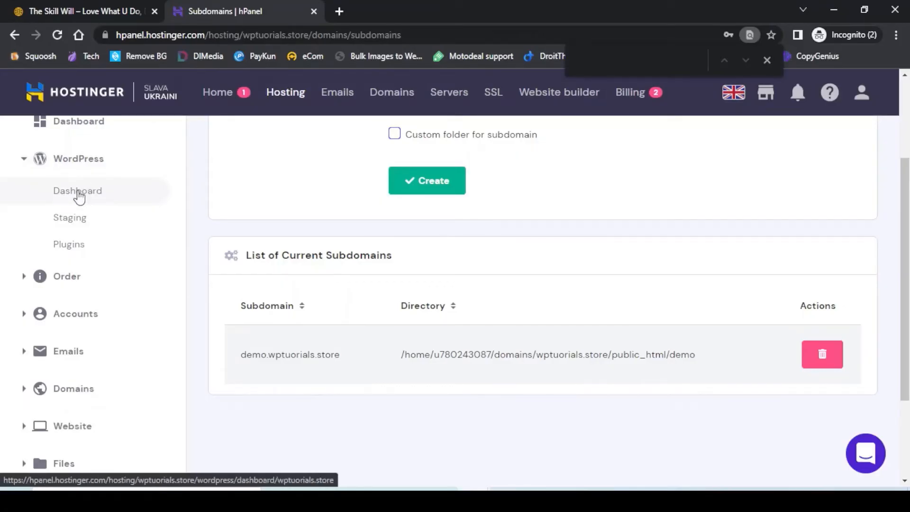
# Switch the WordPress dashboard to demo.wptutorials.store and start its WordPress installation.
pyautogui.click(79, 195)
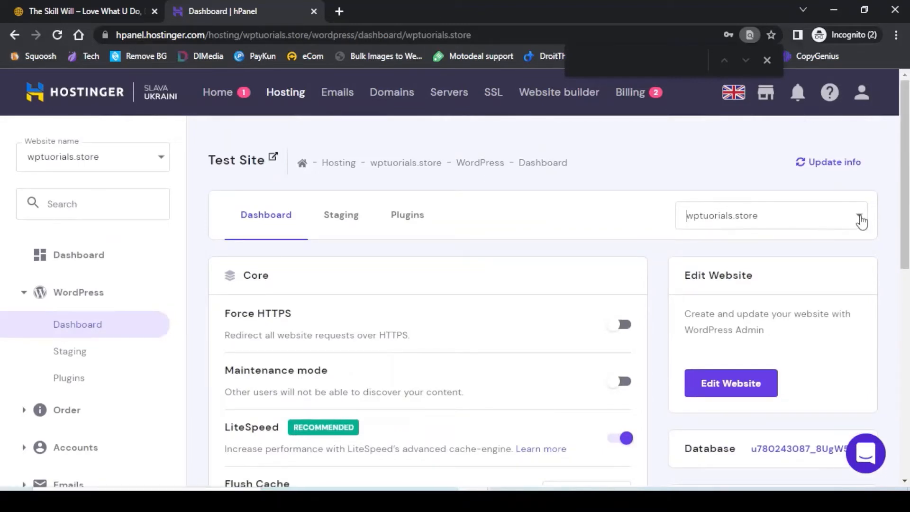
pyautogui.click(860, 219)
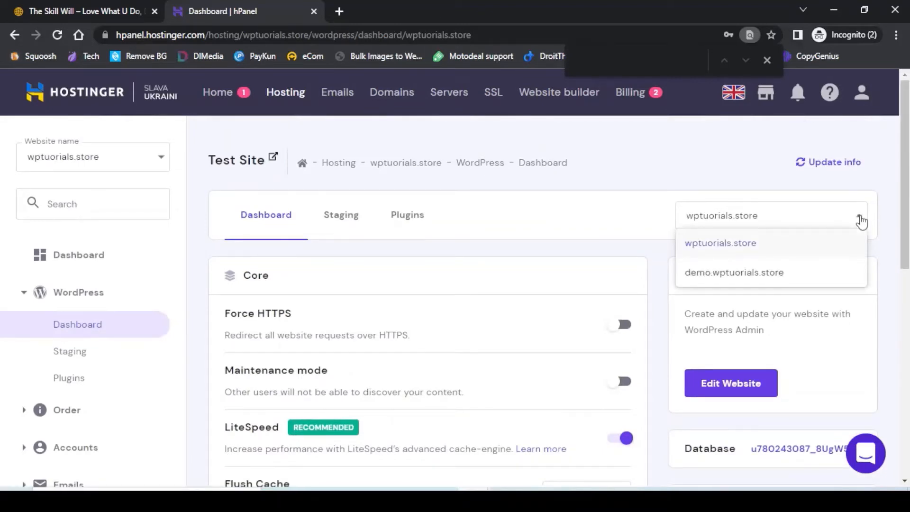
pyautogui.click(719, 279)
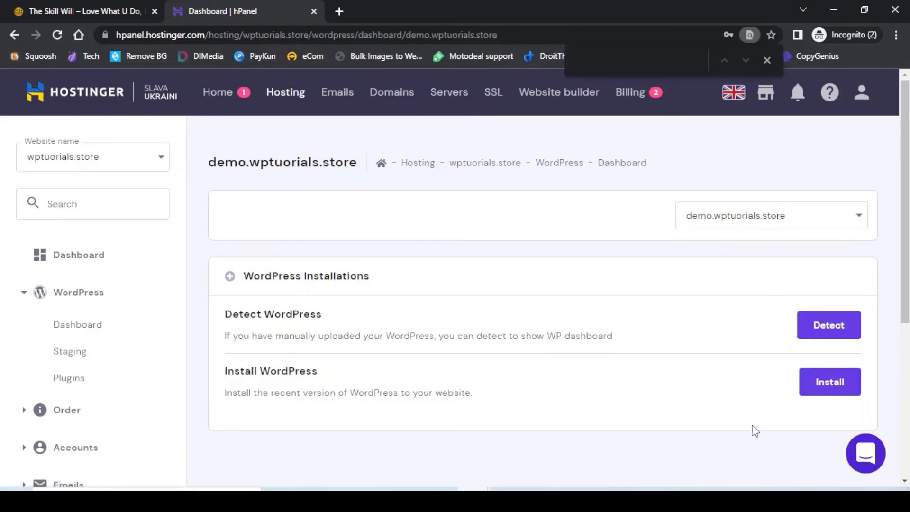
pyautogui.click(822, 386)
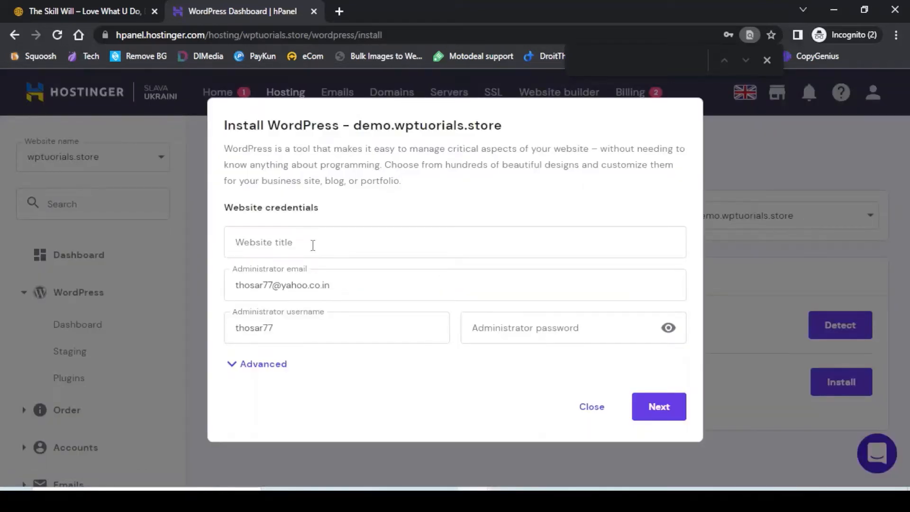
# Install WordPress titled 'Subdomain Demo' with a new administrator username and password.
pyautogui.click(313, 245)
pyautogui.write('Subdomain ')
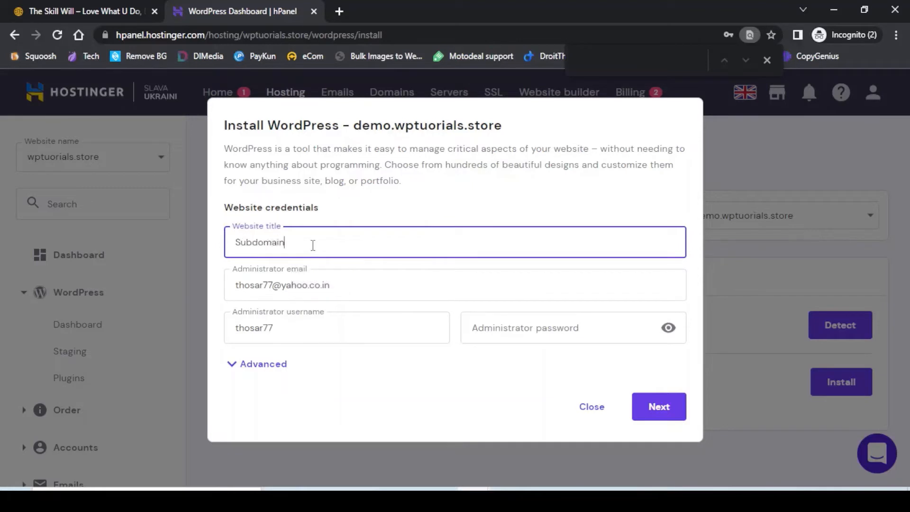
pyautogui.write('Demo')
pyautogui.click(306, 328)
pyautogui.doubleClick(258, 328)
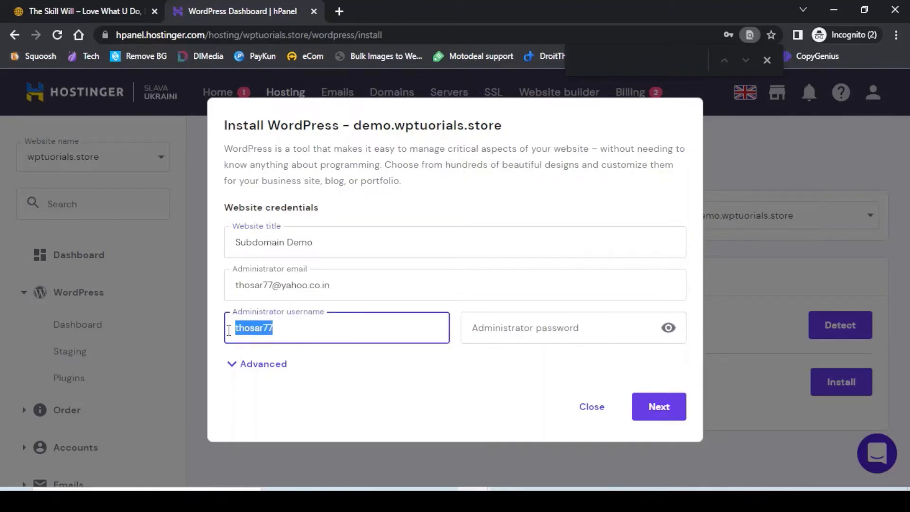
pyautogui.write('Prakash')
pyautogui.press('Tab')
pyautogui.write('************')
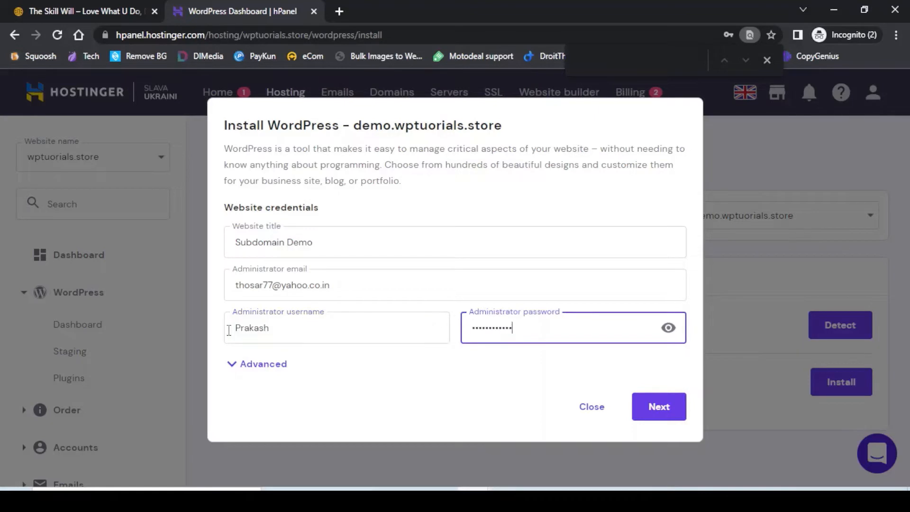
pyautogui.click(662, 418)
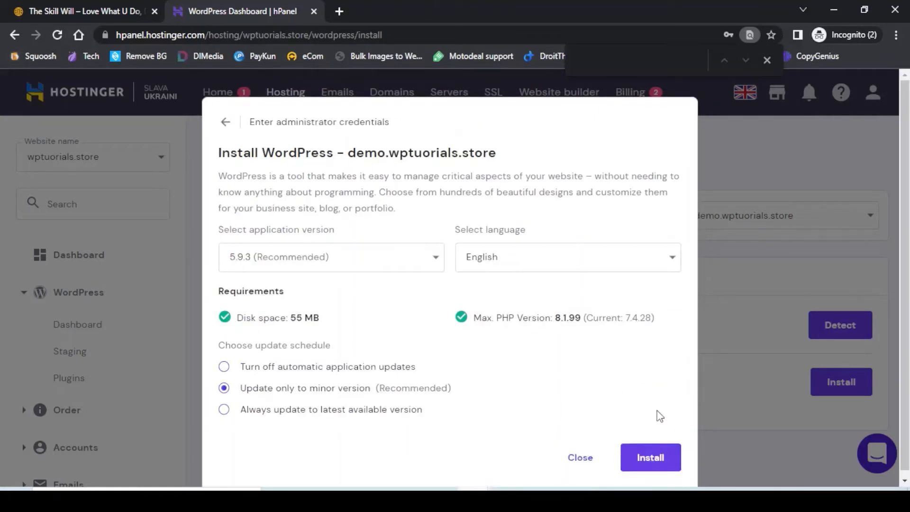
pyautogui.click(651, 458)
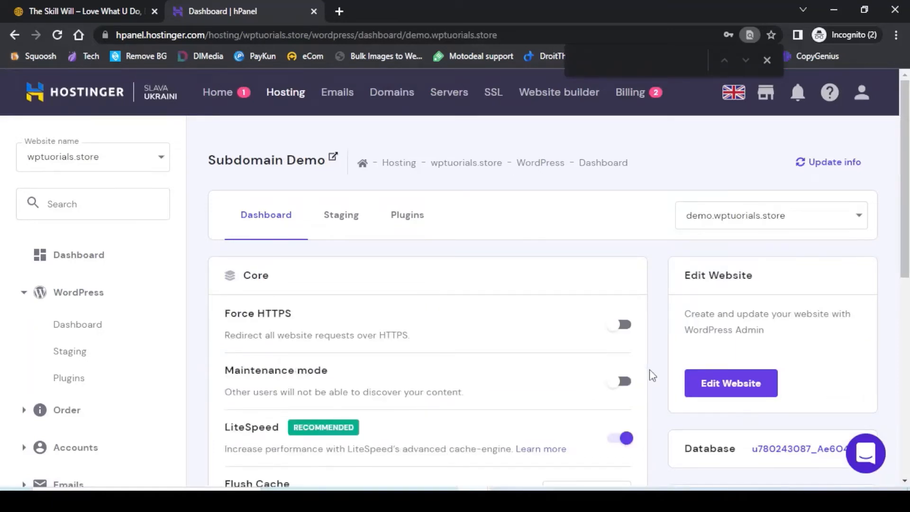
pyautogui.scroll(-4, 654, 373)
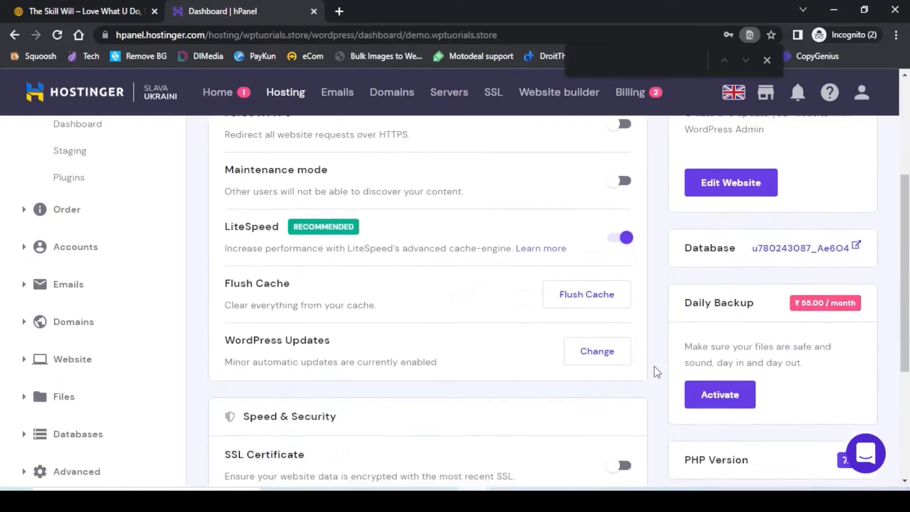
pyautogui.scroll(-3, 657, 372)
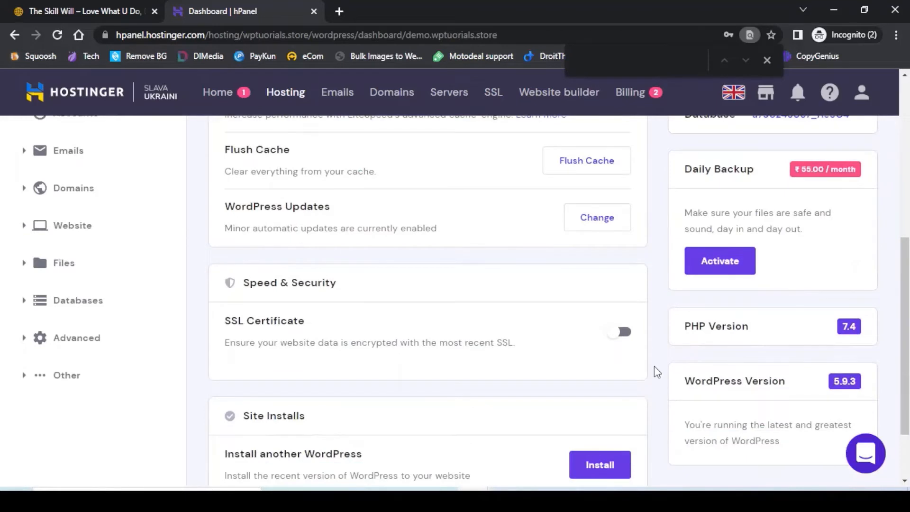
pyautogui.scroll(-2, 655, 373)
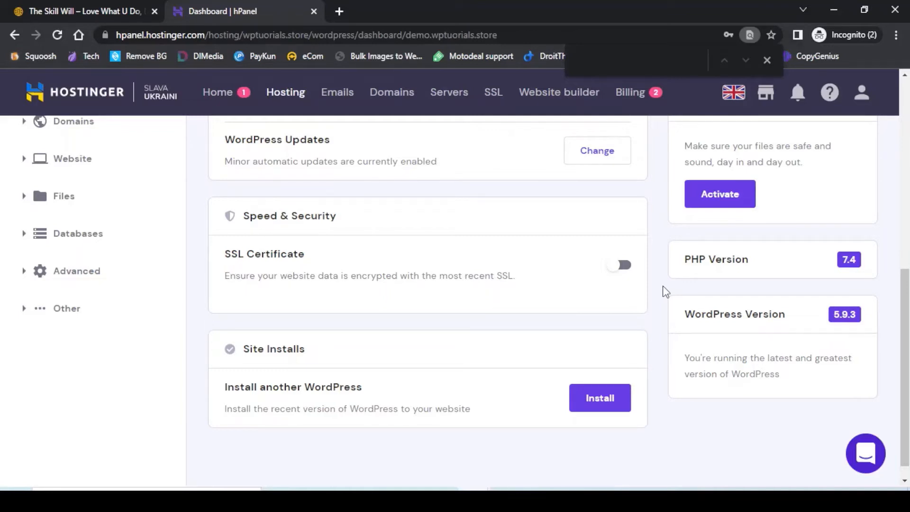
pyautogui.scroll(10, 666, 292)
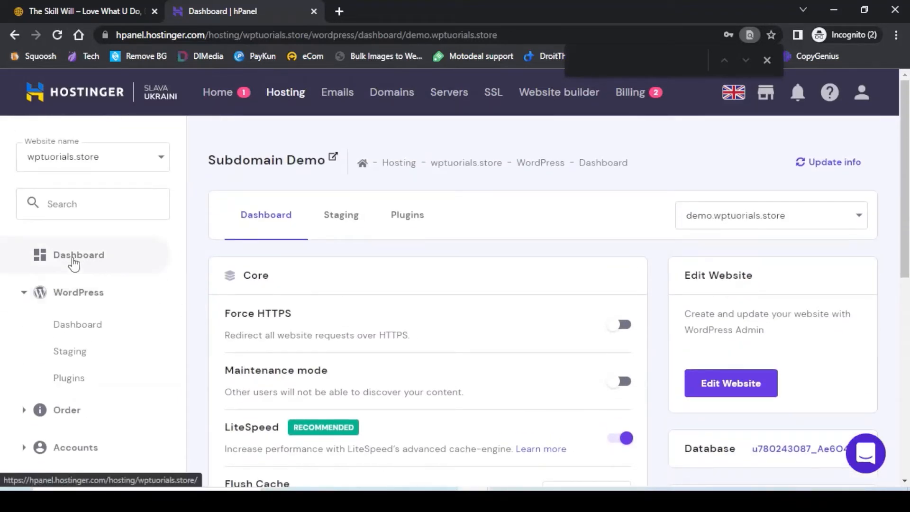
# Delete demo.wptutorials.store from the account's Subdomains page and confirm the deletion.
pyautogui.click(73, 264)
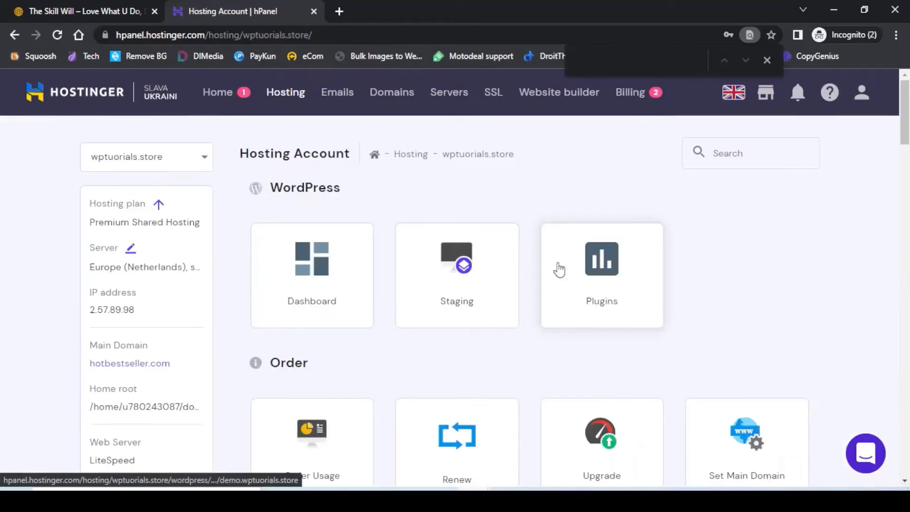
pyautogui.scroll(-14, 560, 270)
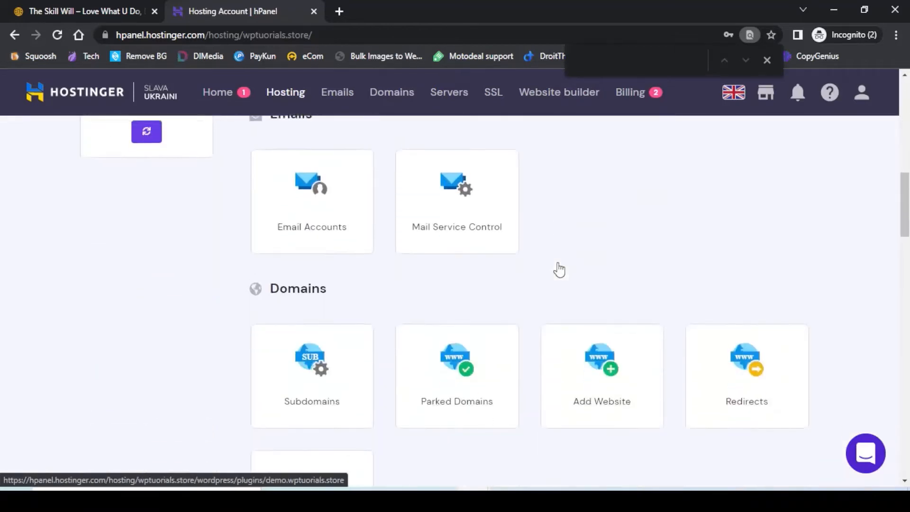
pyautogui.click(323, 314)
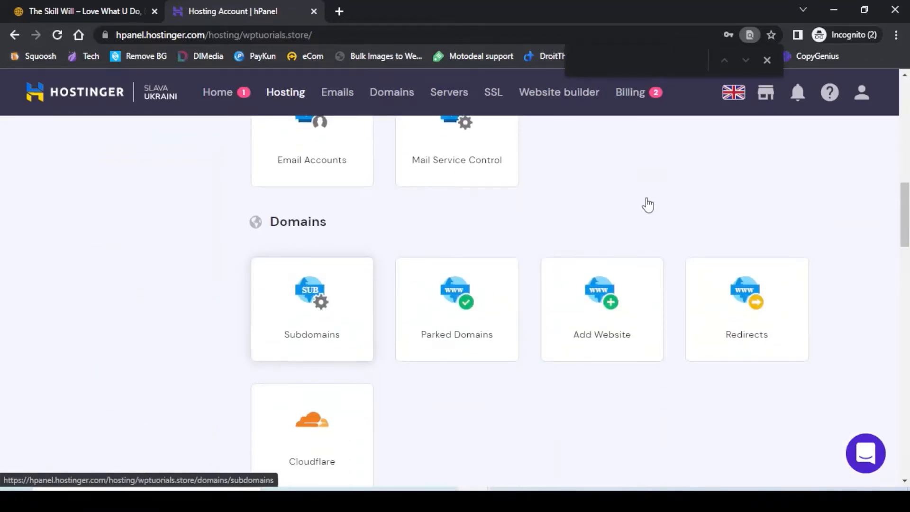
pyautogui.scroll(-3, 650, 204)
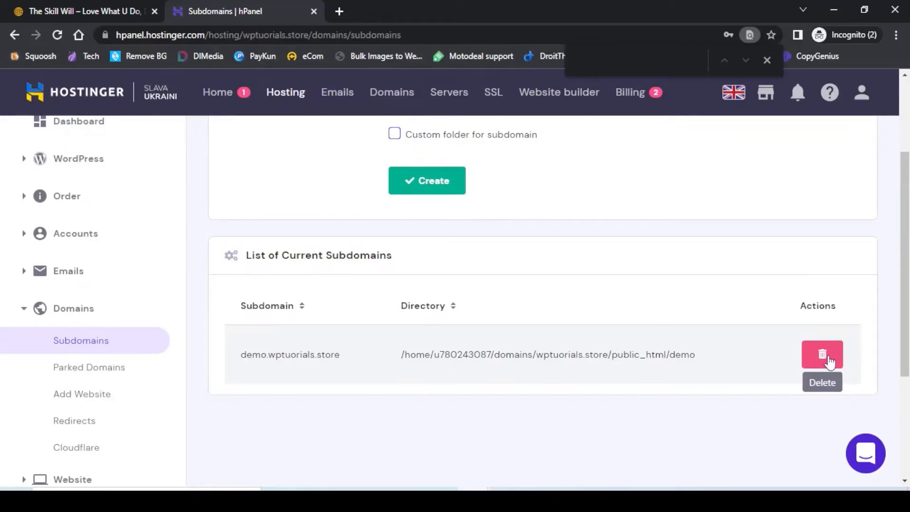
pyautogui.click(828, 360)
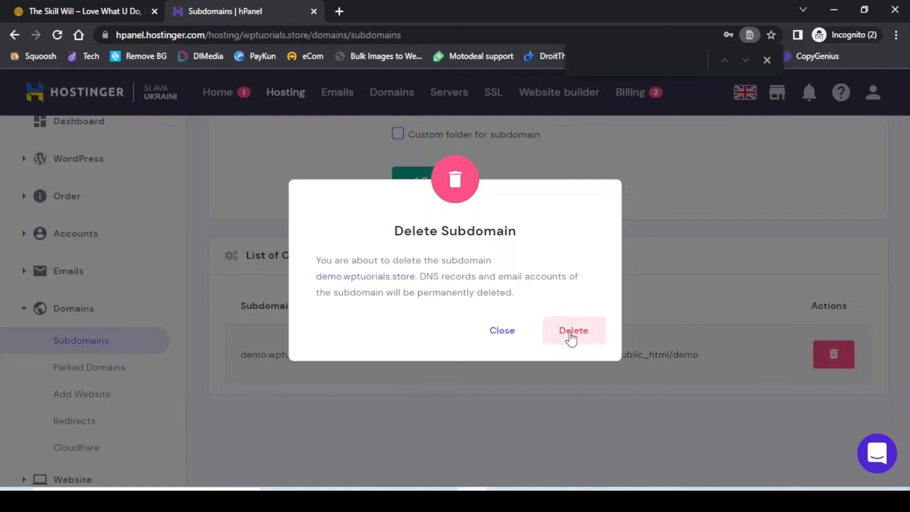
pyautogui.click(572, 338)
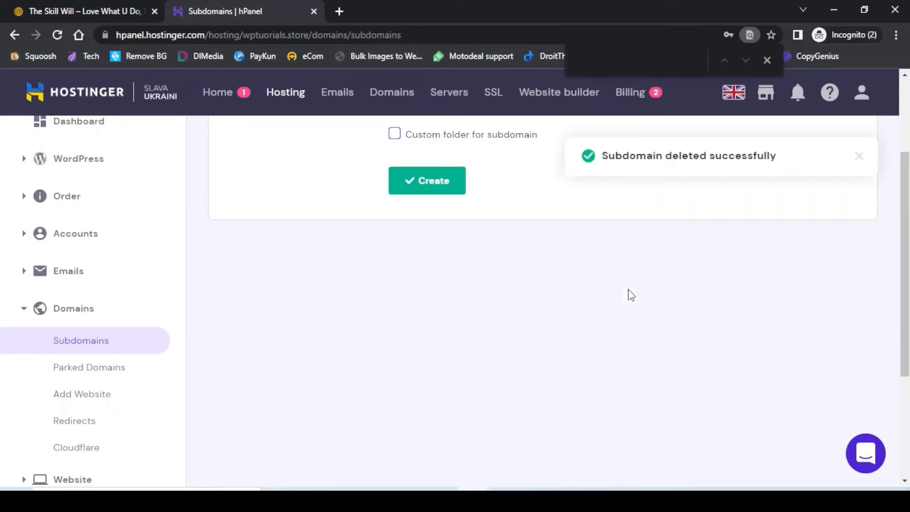
pyautogui.scroll(3, 631, 295)
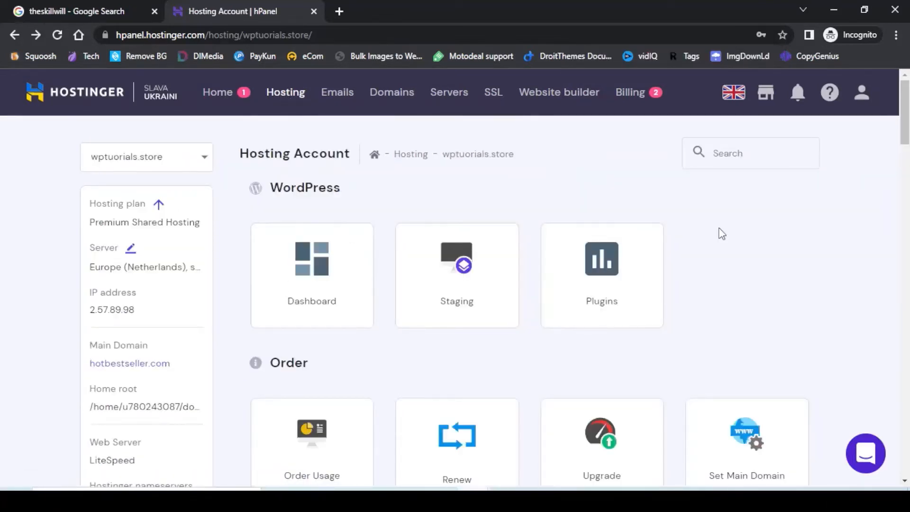
pyautogui.scroll(-14, 722, 234)
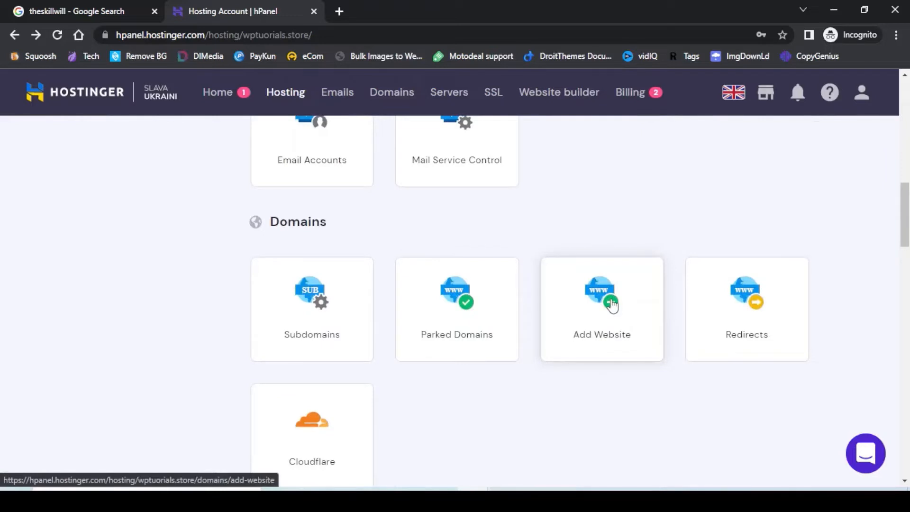
pyautogui.click(612, 305)
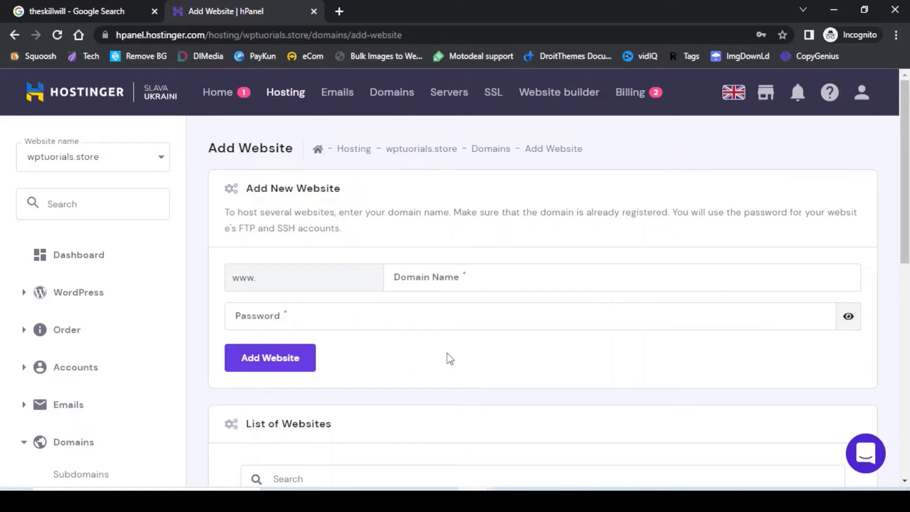
pyautogui.scroll(-7, 450, 359)
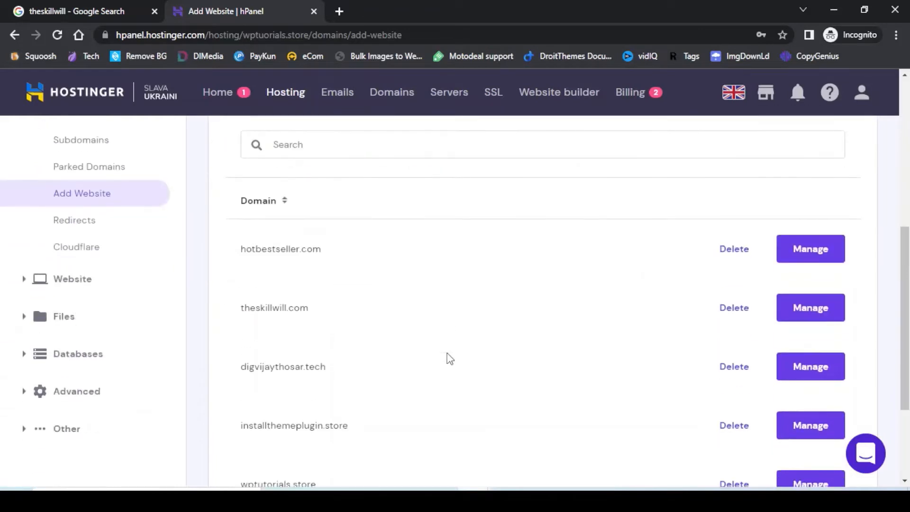
pyautogui.scroll(7, 585, 377)
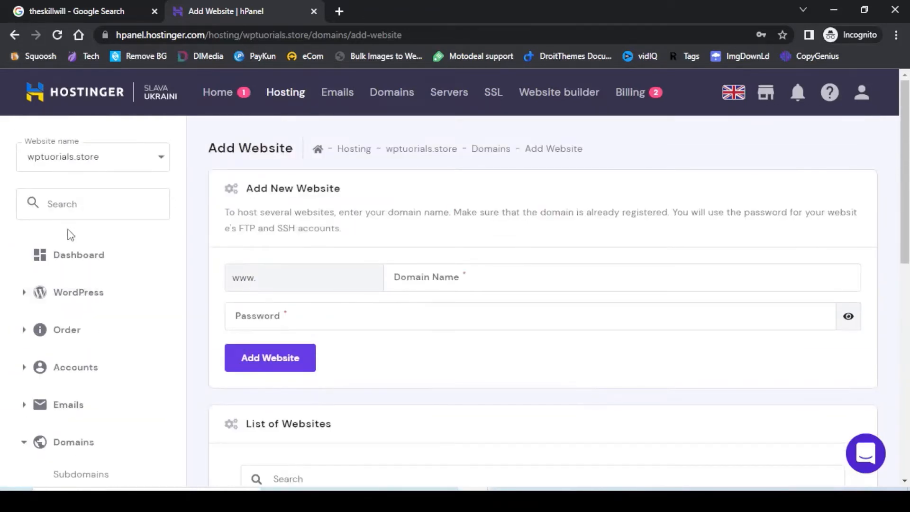
pyautogui.click(71, 256)
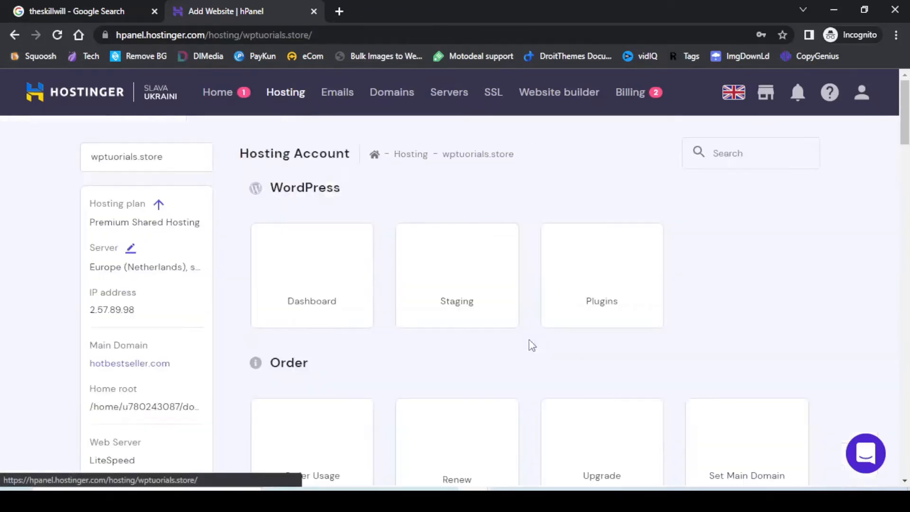
pyautogui.scroll(-4, 554, 342)
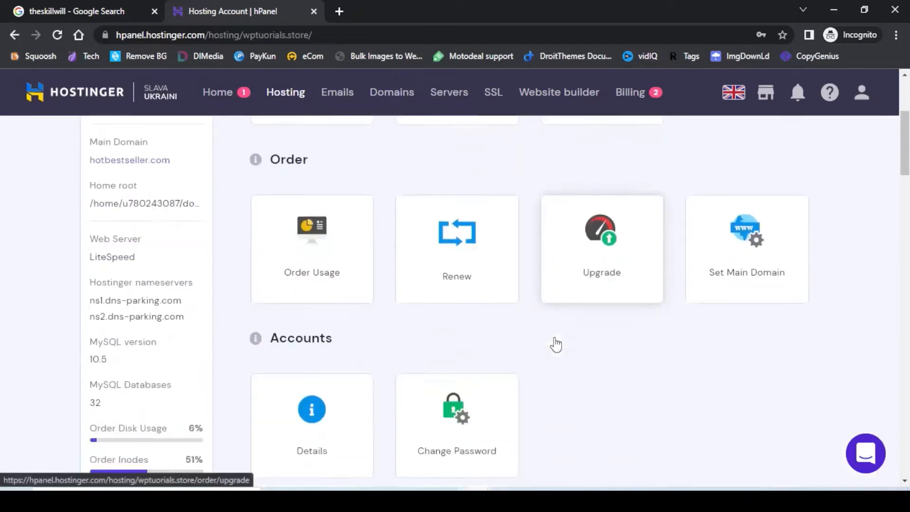
pyautogui.scroll(-10, 555, 343)
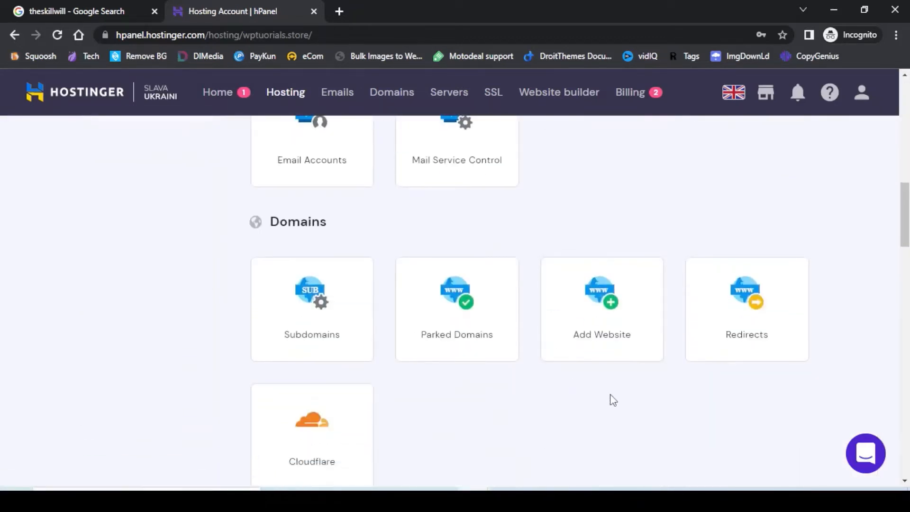
pyautogui.scroll(-1, 631, 386)
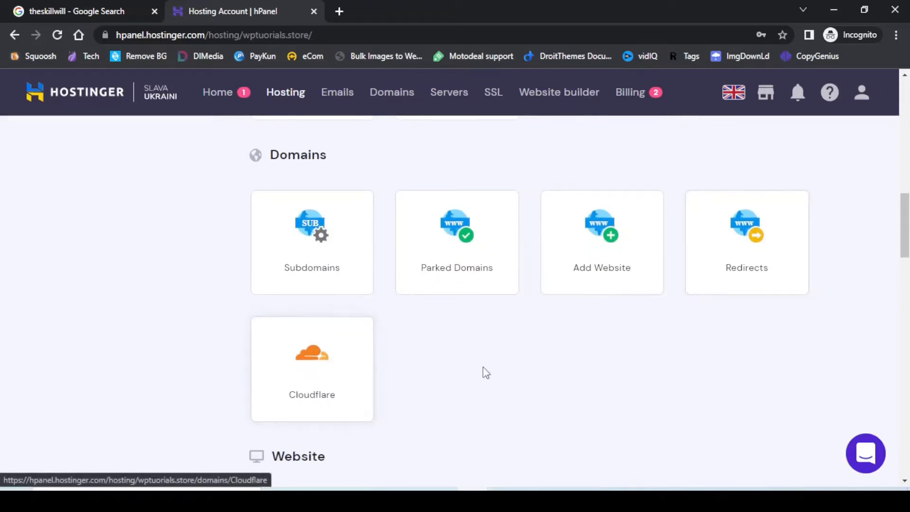
pyautogui.click(748, 238)
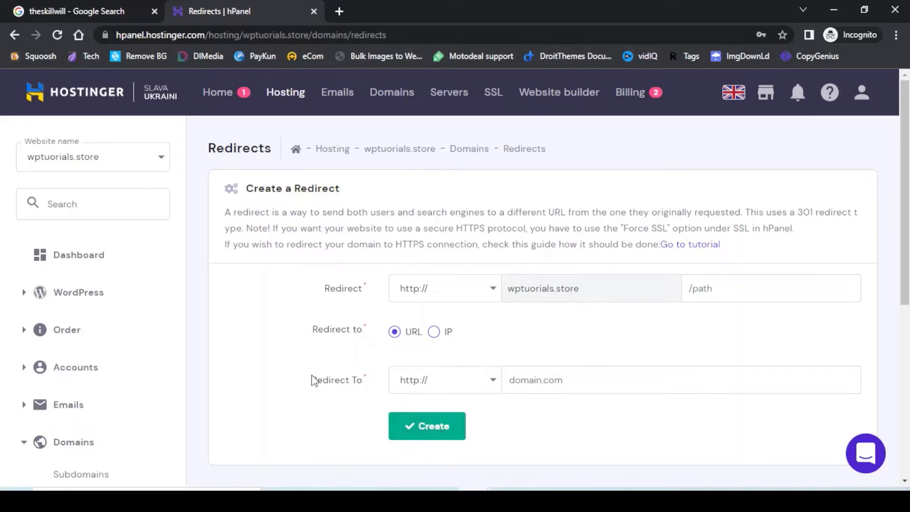
pyautogui.click(61, 263)
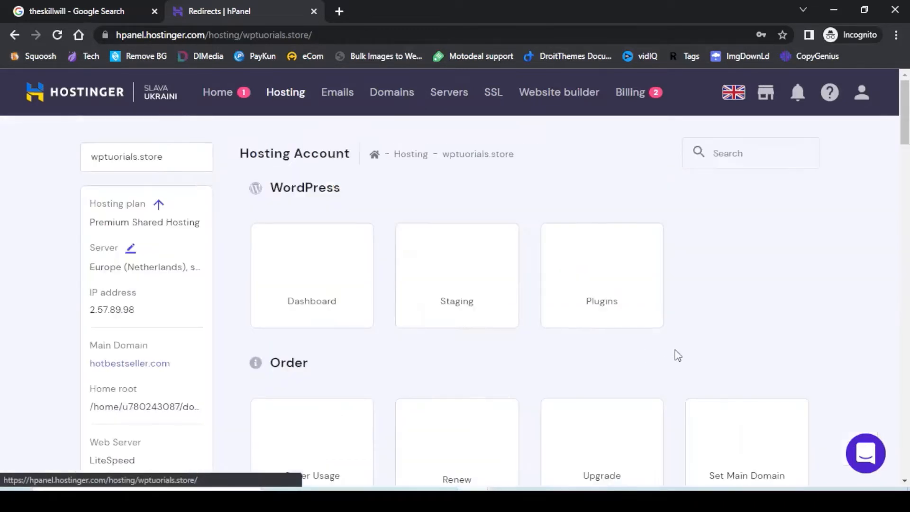
pyautogui.scroll(-1, 685, 349)
pyautogui.scroll(-12, 686, 348)
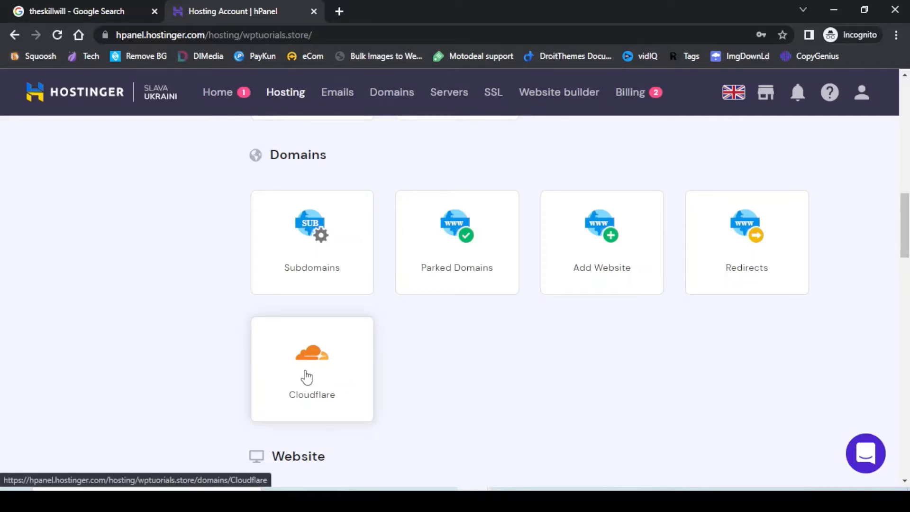
# Look at the Import Website page, then open the Migrate Website requests list.
pyautogui.scroll(-4, 464, 345)
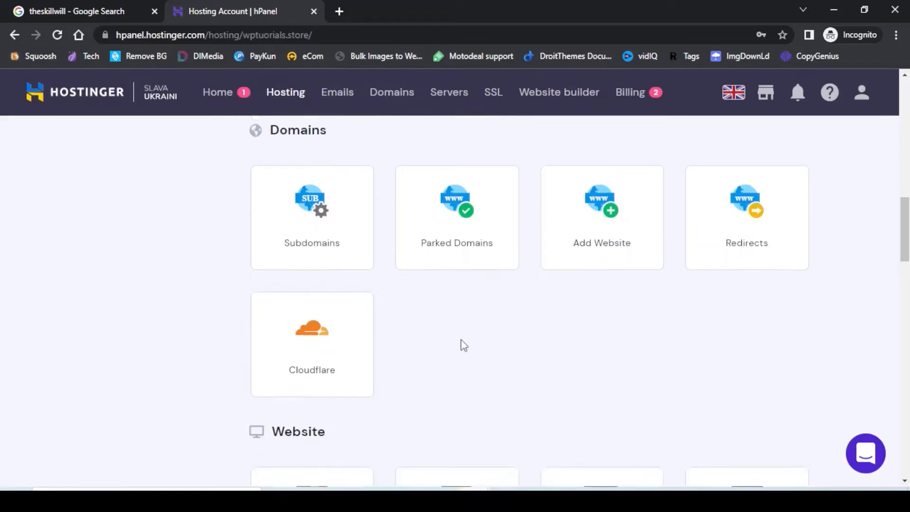
pyautogui.scroll(-1, 396, 406)
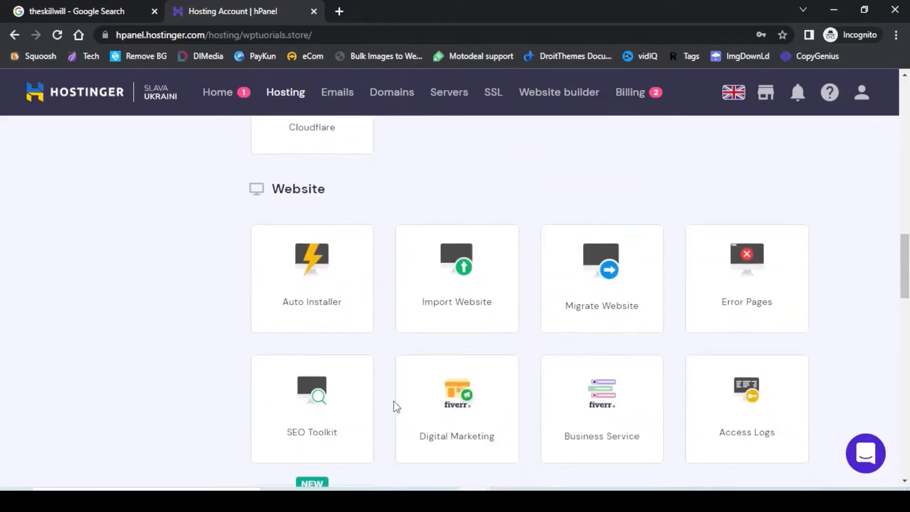
pyautogui.click(463, 278)
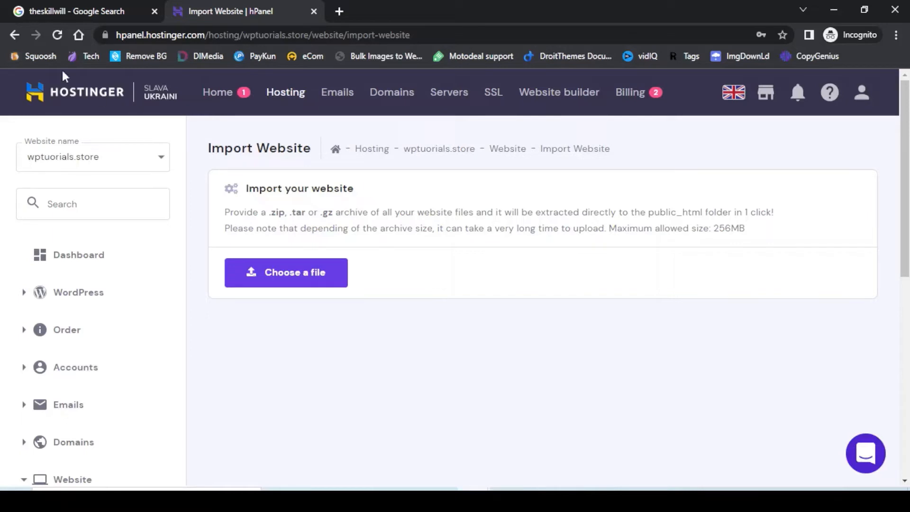
pyautogui.click(14, 34)
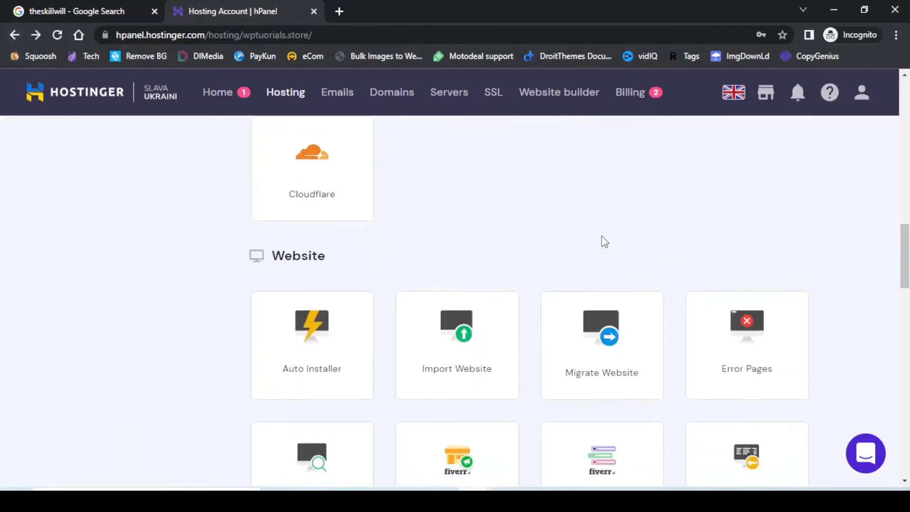
pyautogui.click(611, 348)
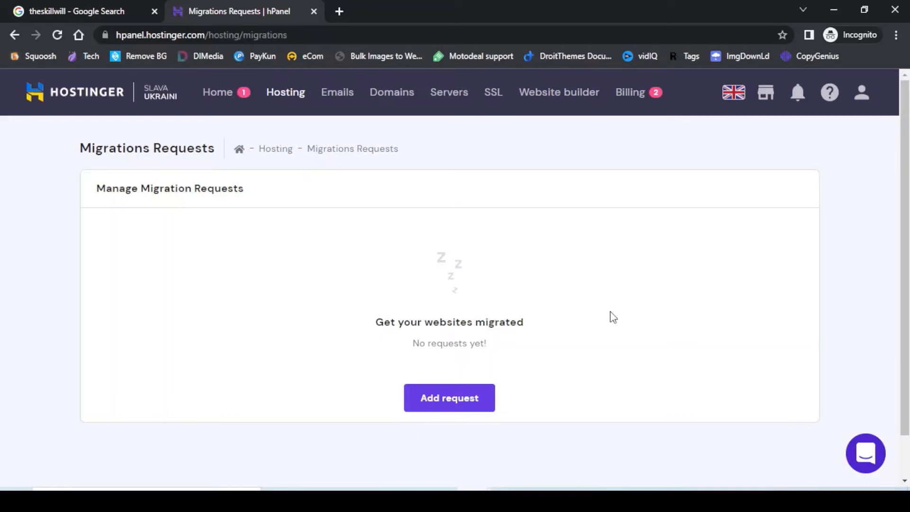
# View the Error Pages table under Website tools, then return to the hosting overview.
pyautogui.click(14, 34)
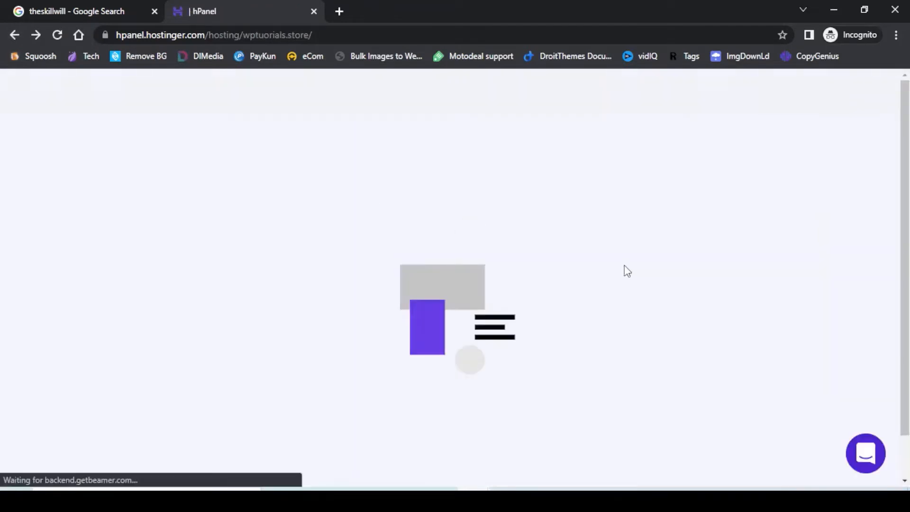
pyautogui.scroll(-8, 800, 308)
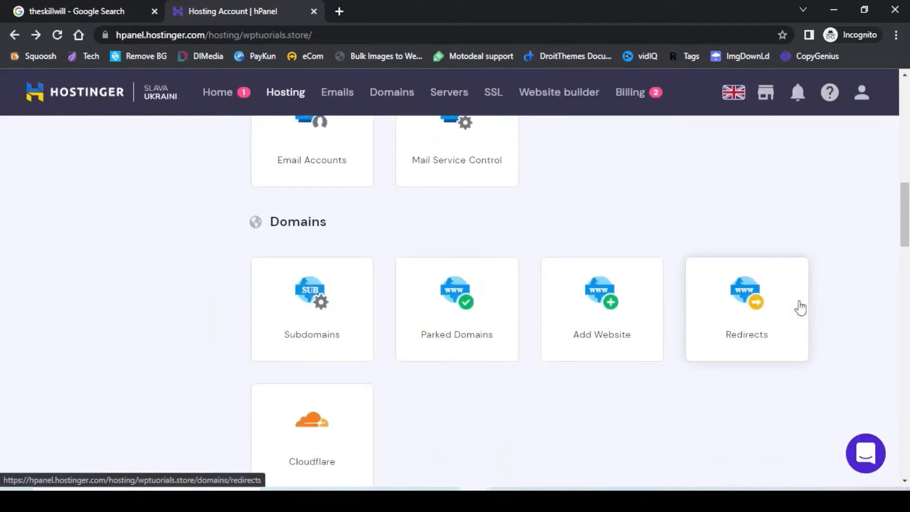
pyautogui.scroll(-5, 800, 308)
pyautogui.scroll(-1, 800, 308)
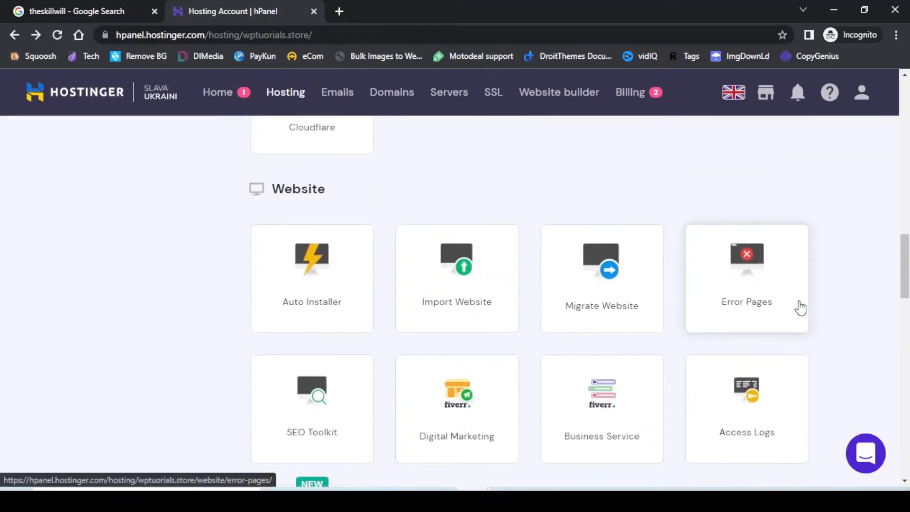
pyautogui.click(746, 266)
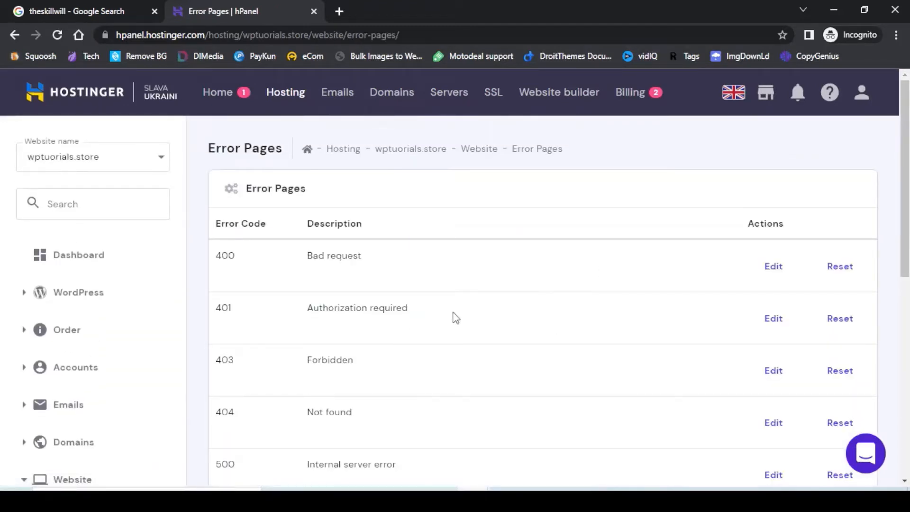
pyautogui.scroll(-3, 571, 362)
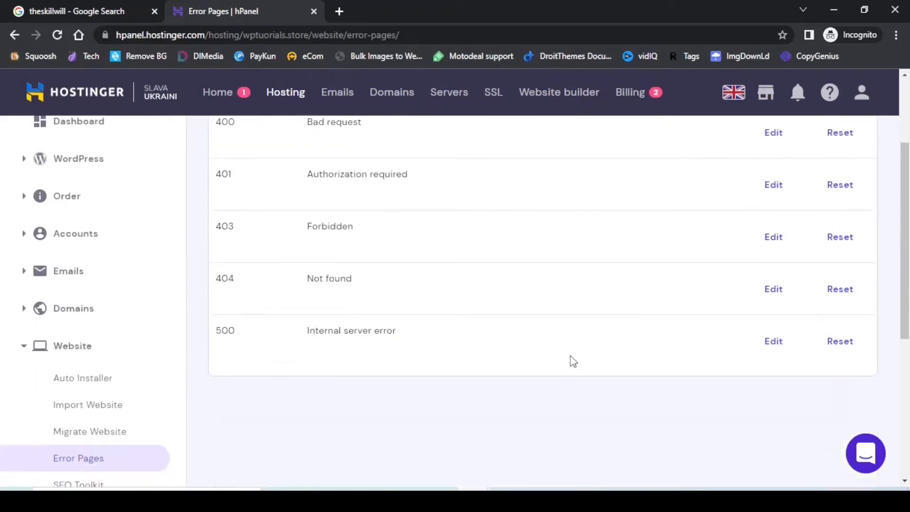
pyautogui.scroll(3, 580, 349)
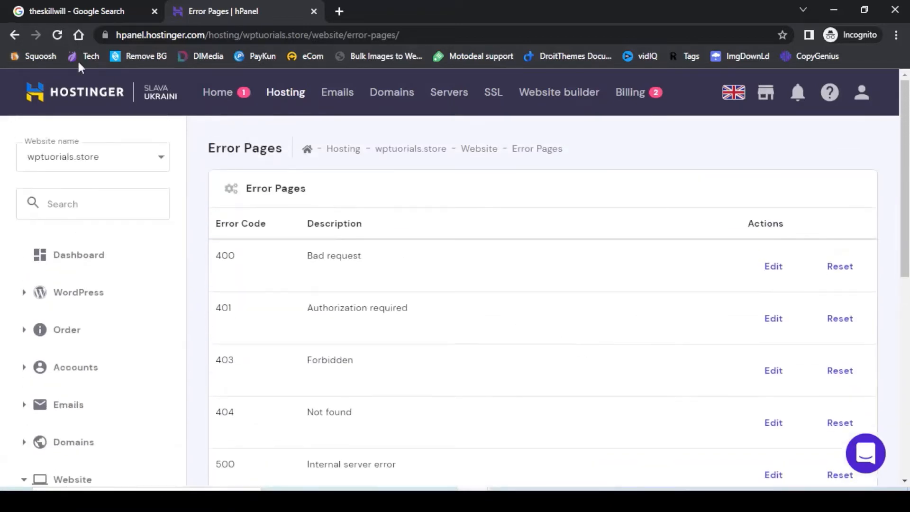
pyautogui.click(15, 34)
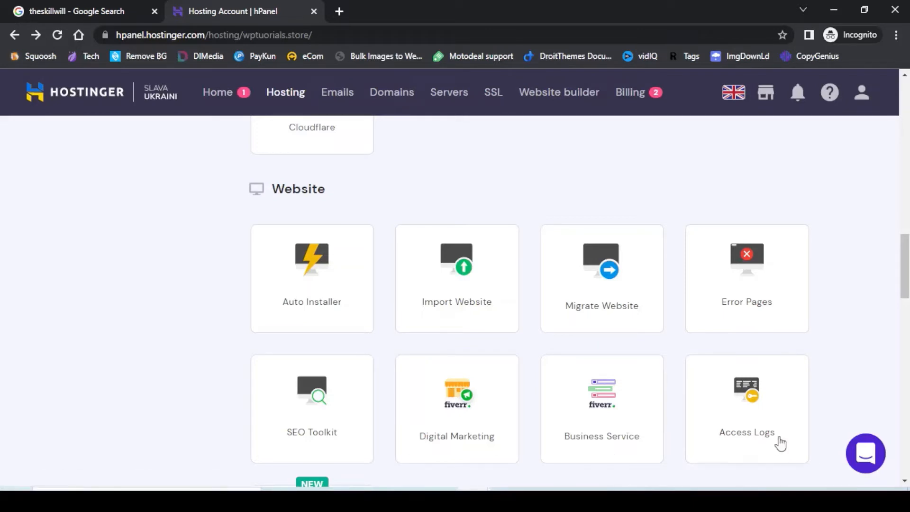
pyautogui.click(750, 423)
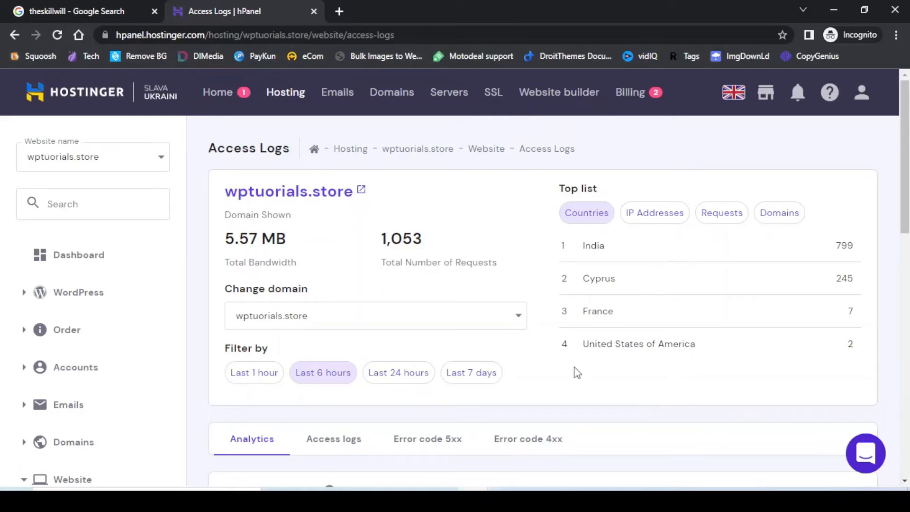
pyautogui.scroll(-3, 538, 322)
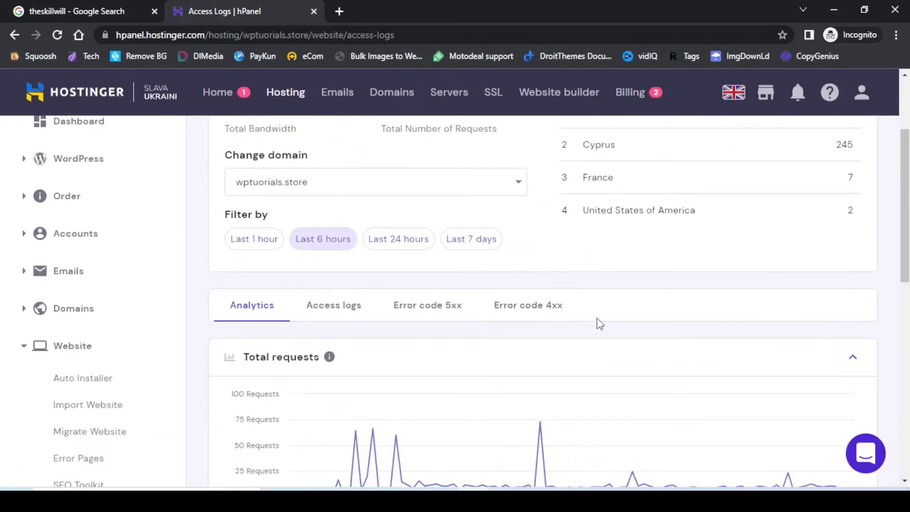
pyautogui.scroll(-2, 600, 323)
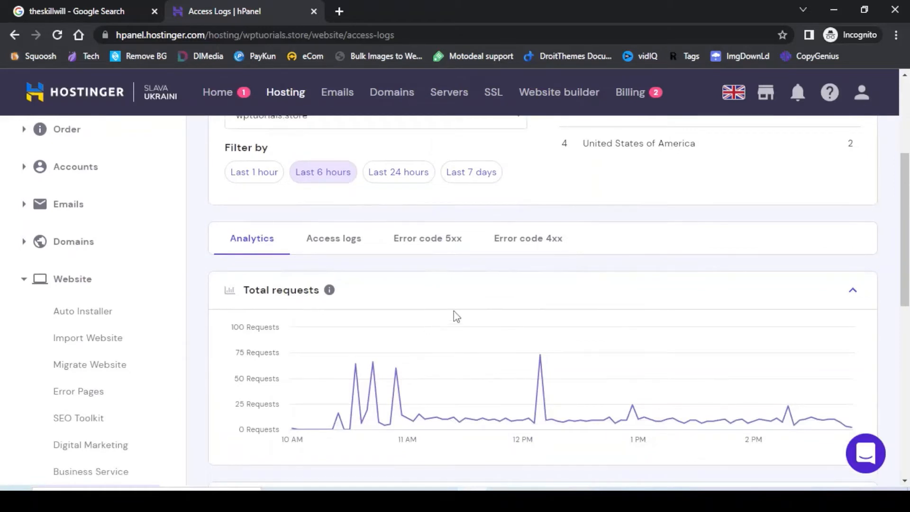
pyautogui.scroll(5, 456, 317)
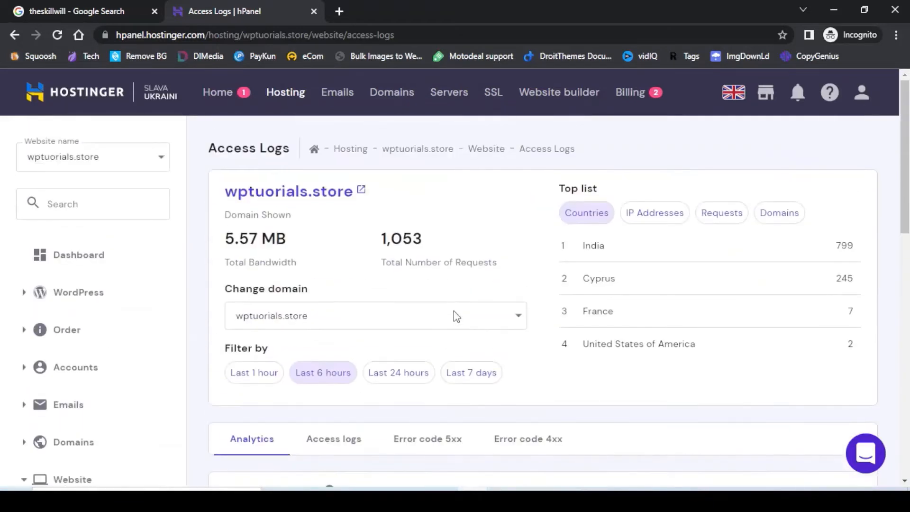
pyautogui.click(70, 264)
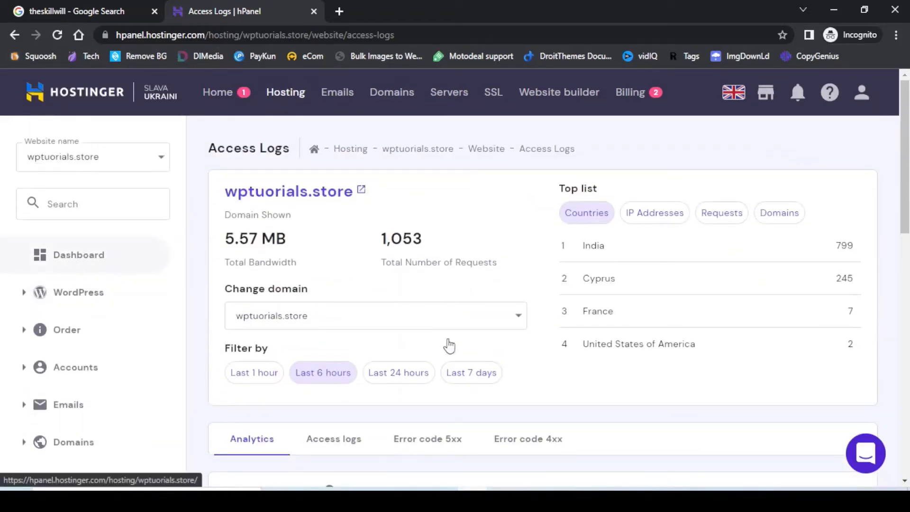
# Run a Desktop Page Speed analysis for wptutorials.store.
pyautogui.scroll(-15, 668, 333)
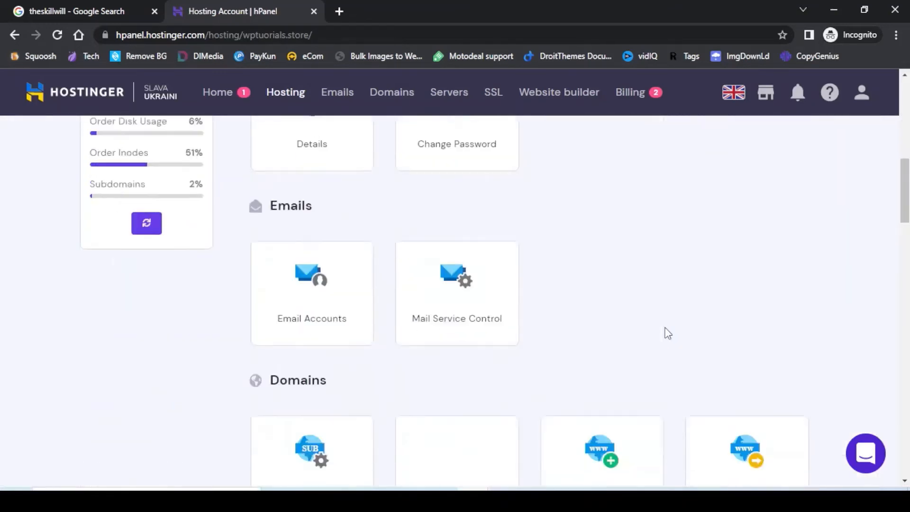
pyautogui.scroll(-2, 668, 334)
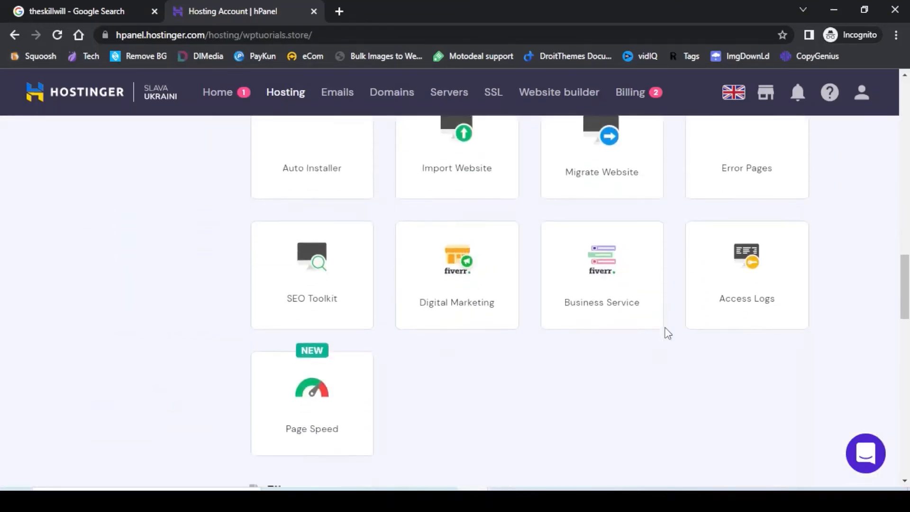
pyautogui.scroll(-3, 668, 333)
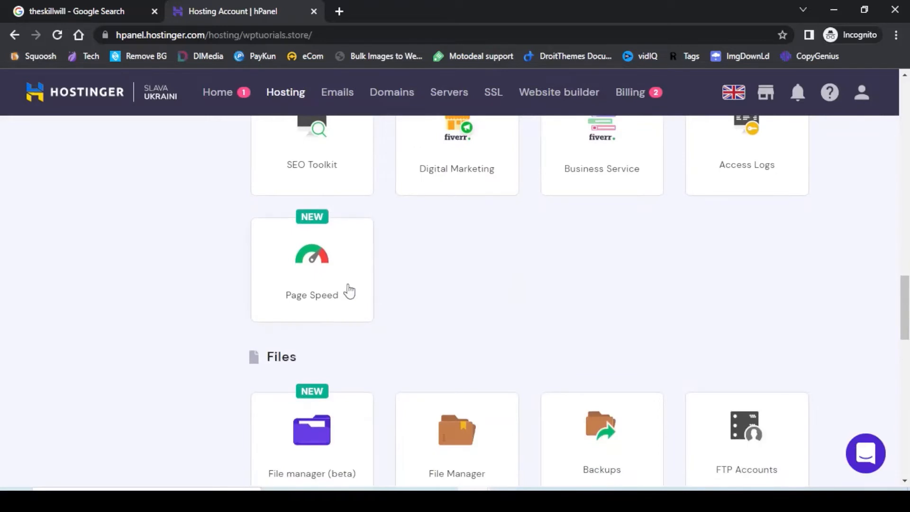
pyautogui.click(317, 279)
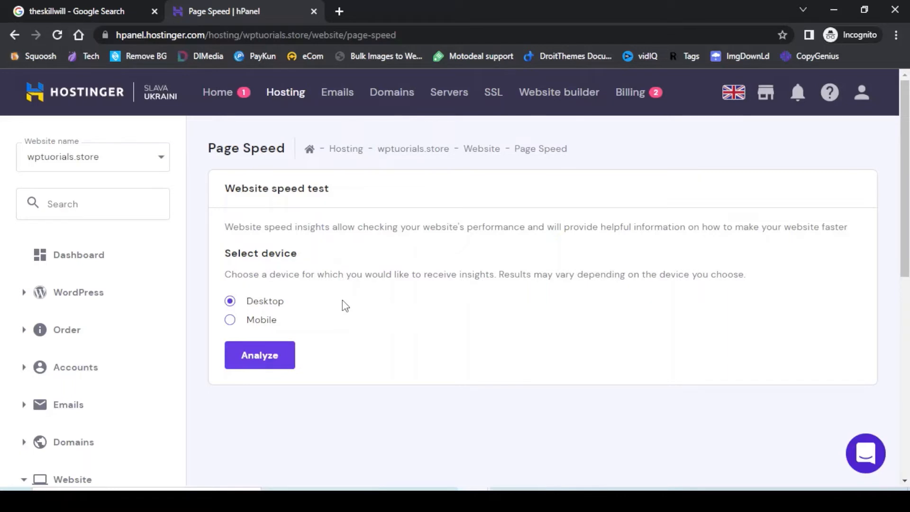
pyautogui.click(258, 361)
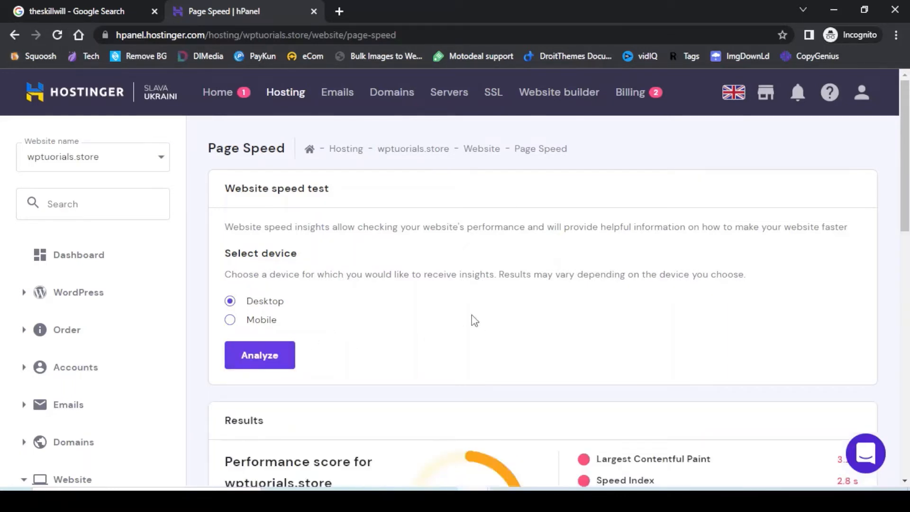
# Review the score of 68 and expand the webfont load diagnostic.
pyautogui.scroll(-4, 474, 320)
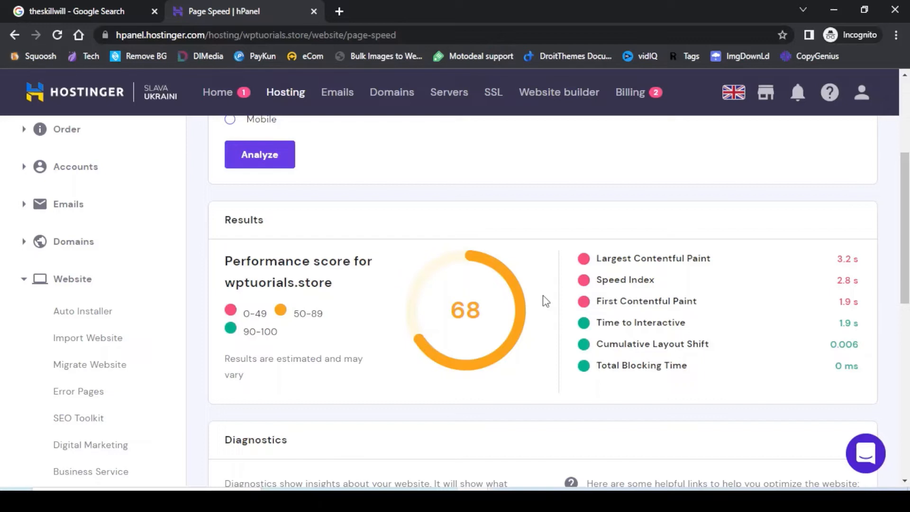
pyautogui.scroll(-3, 546, 301)
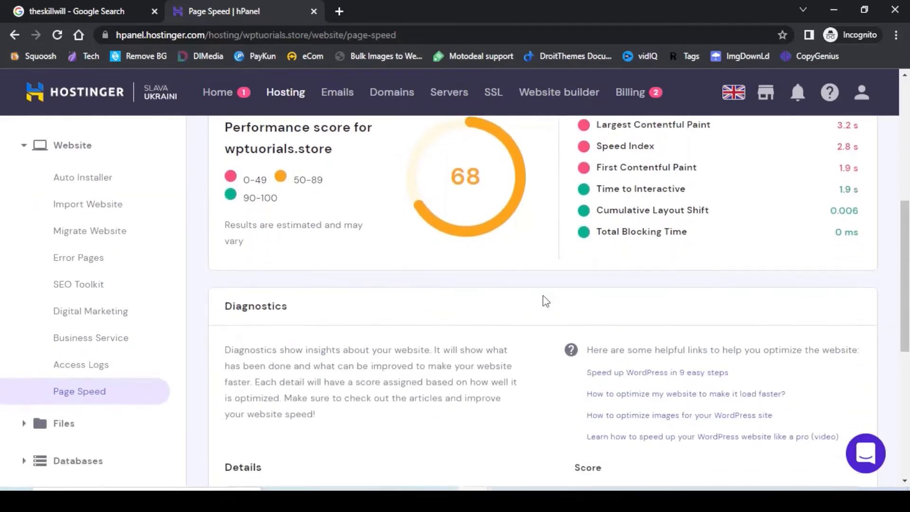
pyautogui.scroll(-2, 544, 303)
pyautogui.scroll(-1, 543, 304)
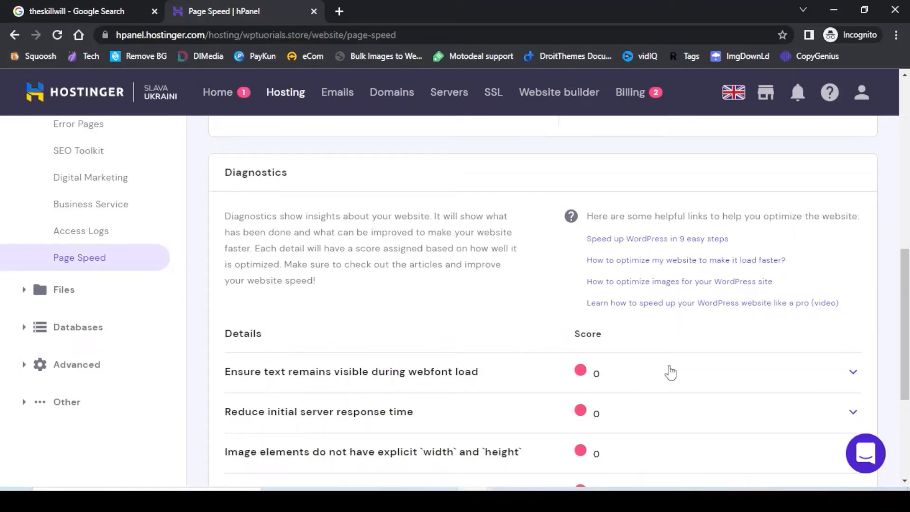
pyautogui.click(854, 375)
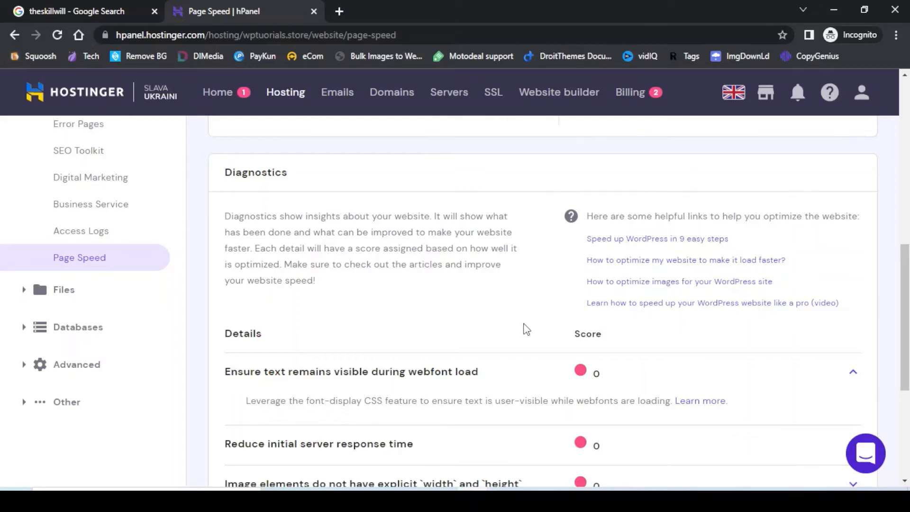
pyautogui.scroll(5, 527, 329)
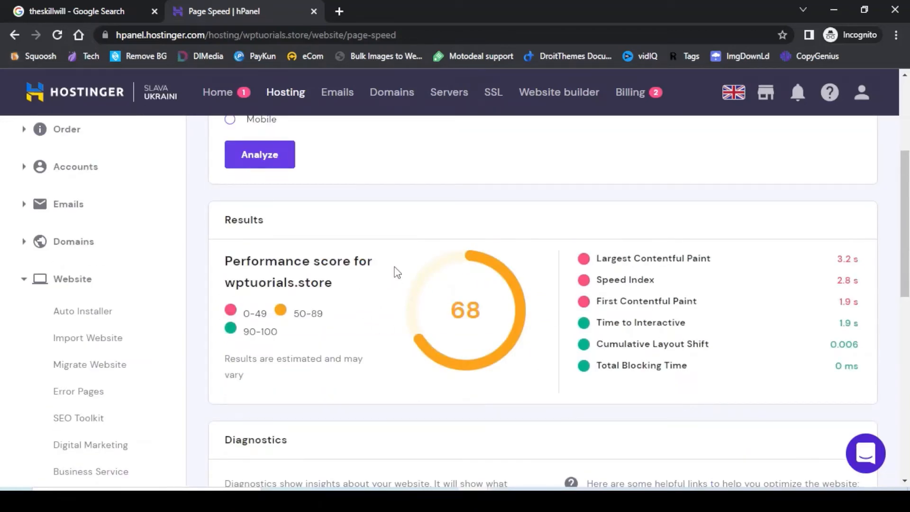
pyautogui.scroll(4, 397, 273)
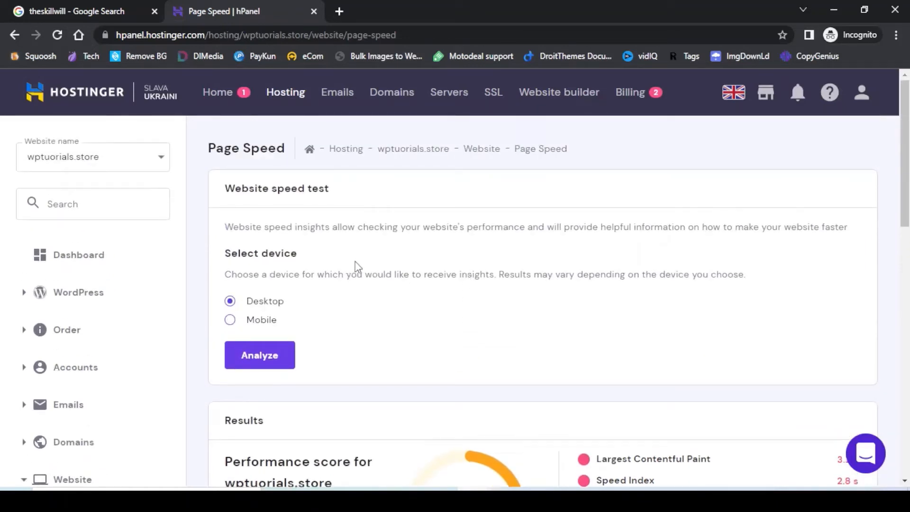
# Open File Manager from the Files section of the wptutorials.store dashboard.
pyautogui.click(83, 266)
pyautogui.scroll(-3, 759, 323)
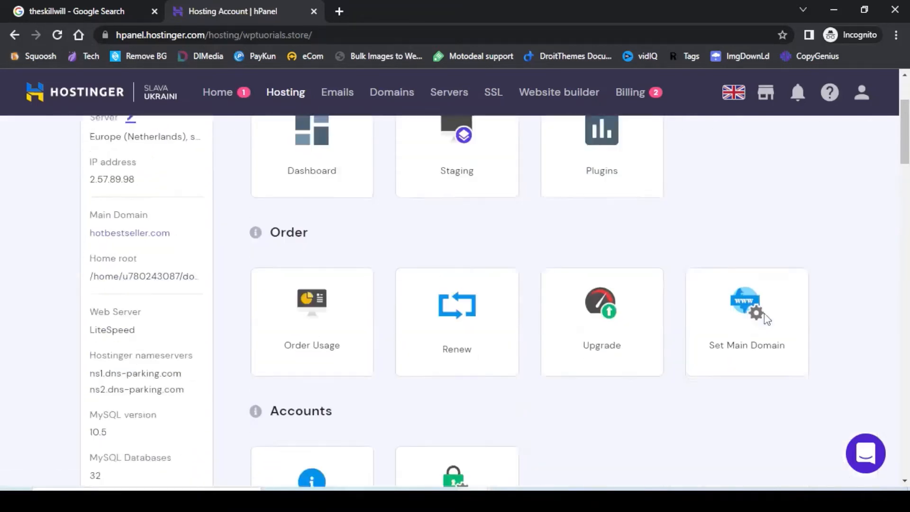
pyautogui.scroll(-12, 765, 316)
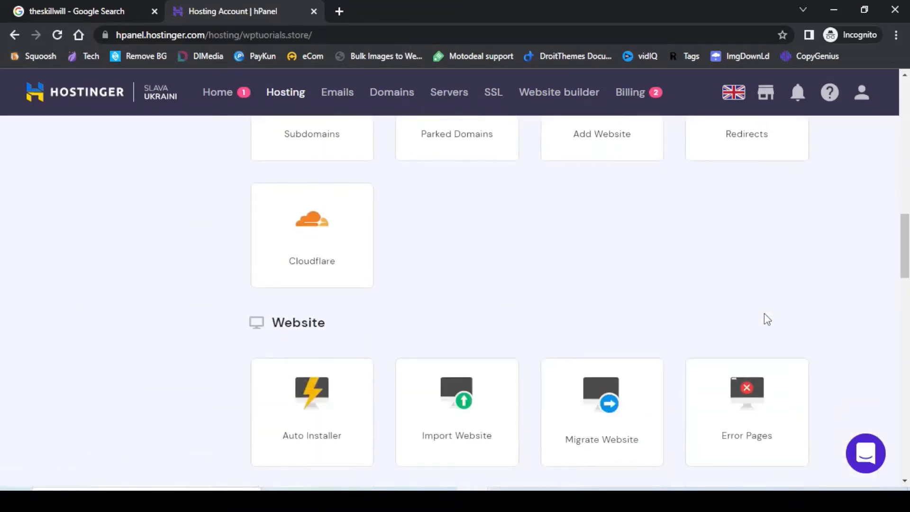
pyautogui.scroll(-9, 764, 314)
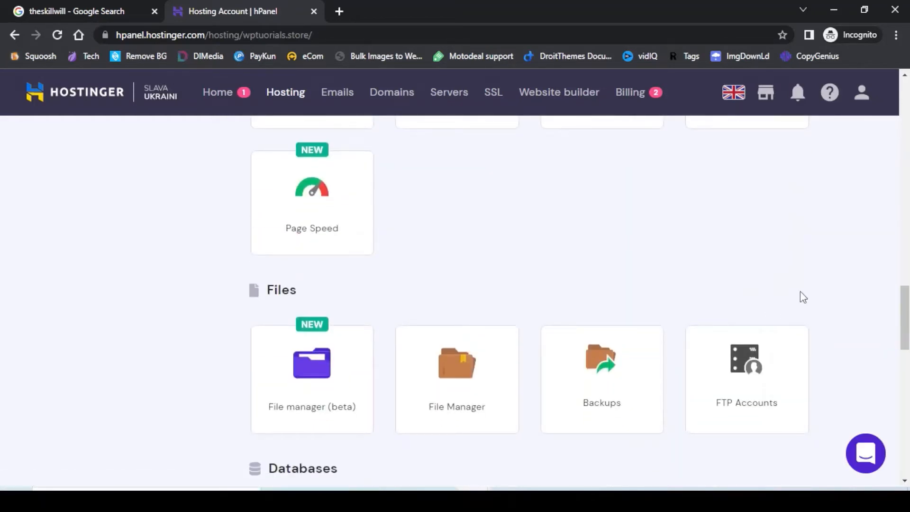
pyautogui.click(455, 375)
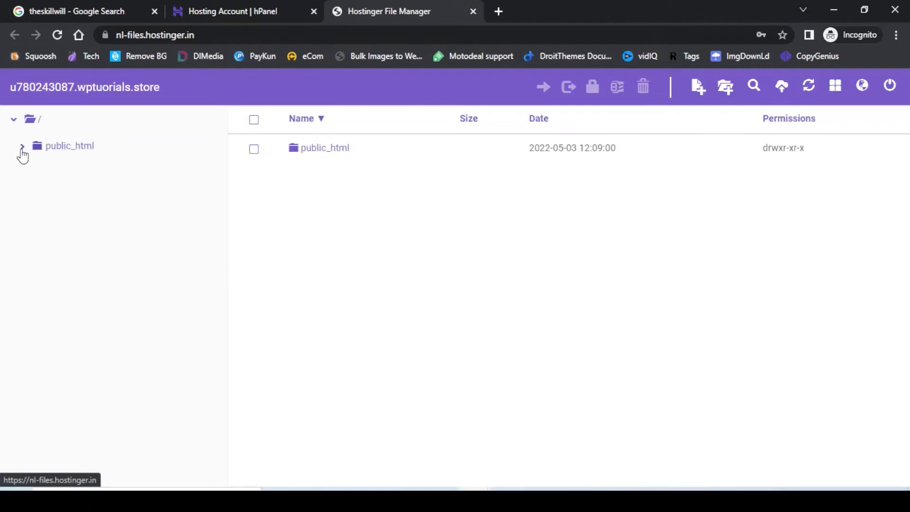
# Browse public_html > wp-admin > images and scan admin images such as about-header-about.svg.
pyautogui.click(42, 148)
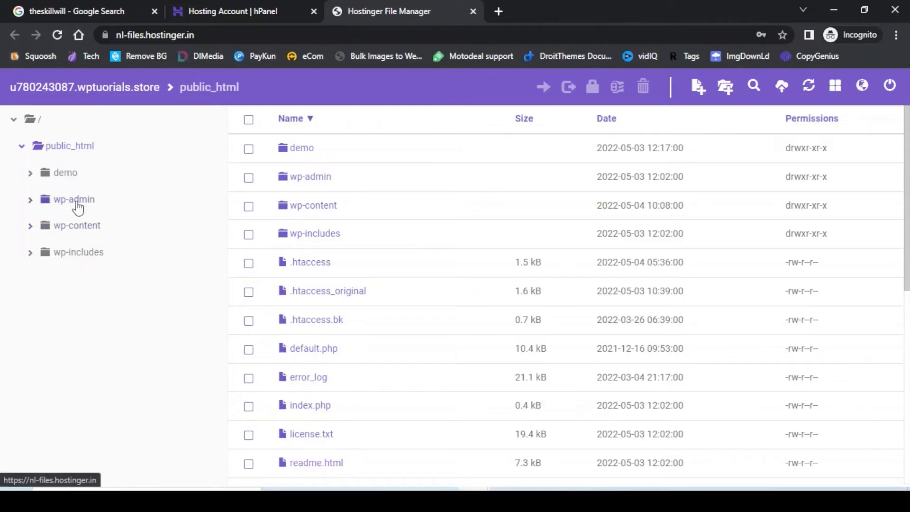
pyautogui.click(47, 204)
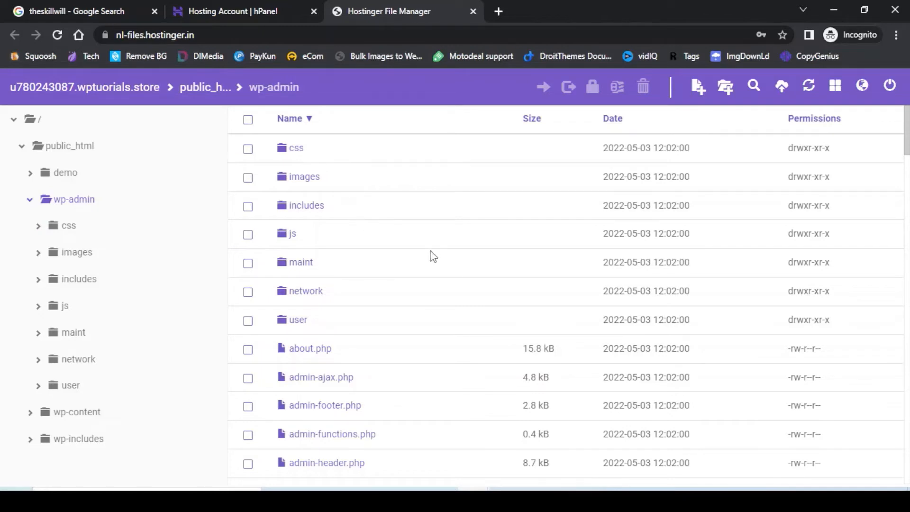
pyautogui.scroll(-7, 431, 258)
pyautogui.scroll(-1, 433, 257)
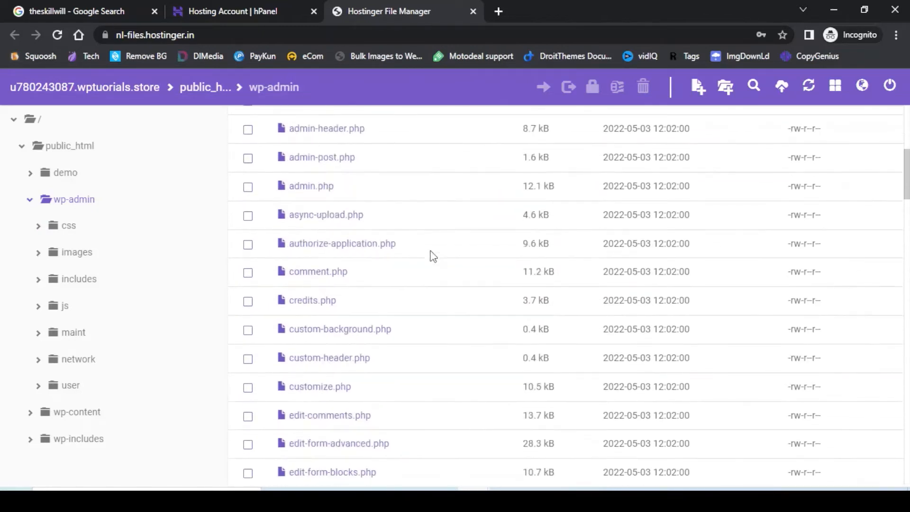
pyautogui.scroll(7, 433, 257)
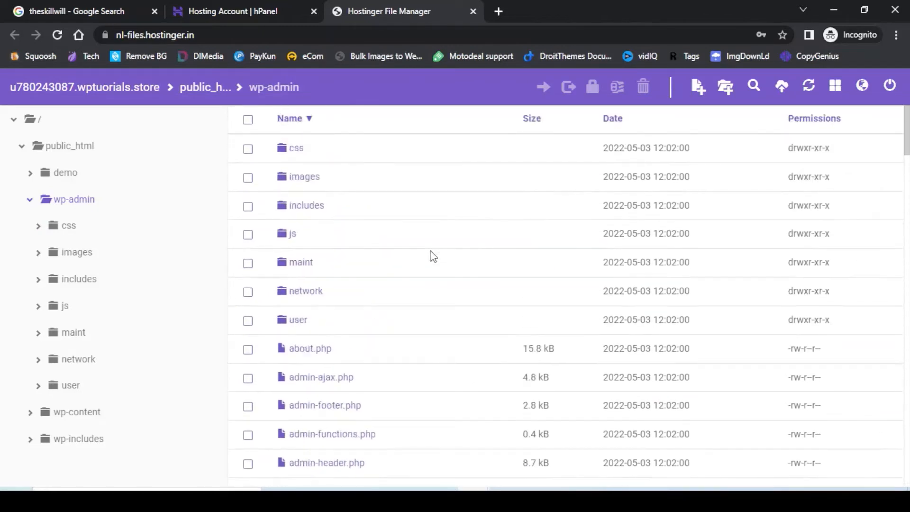
pyautogui.doubleClick(298, 182)
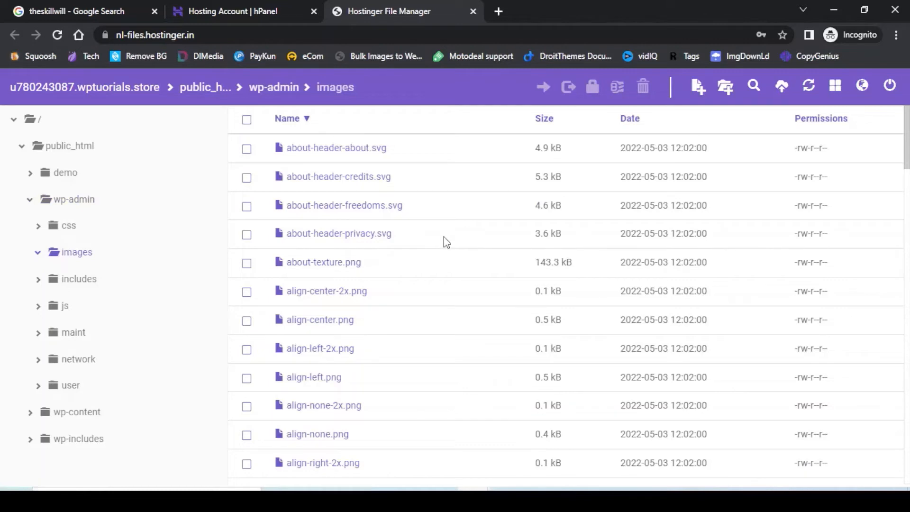
pyautogui.scroll(-9, 445, 242)
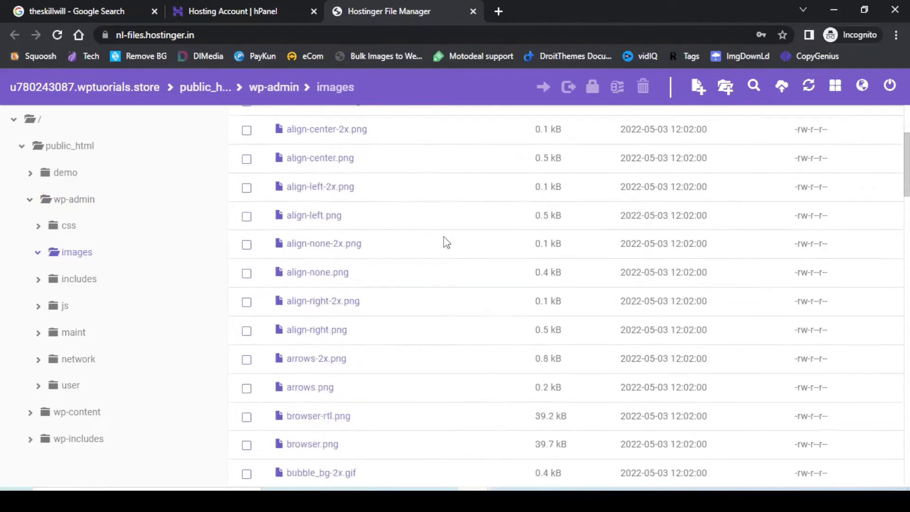
pyautogui.scroll(-10, 446, 242)
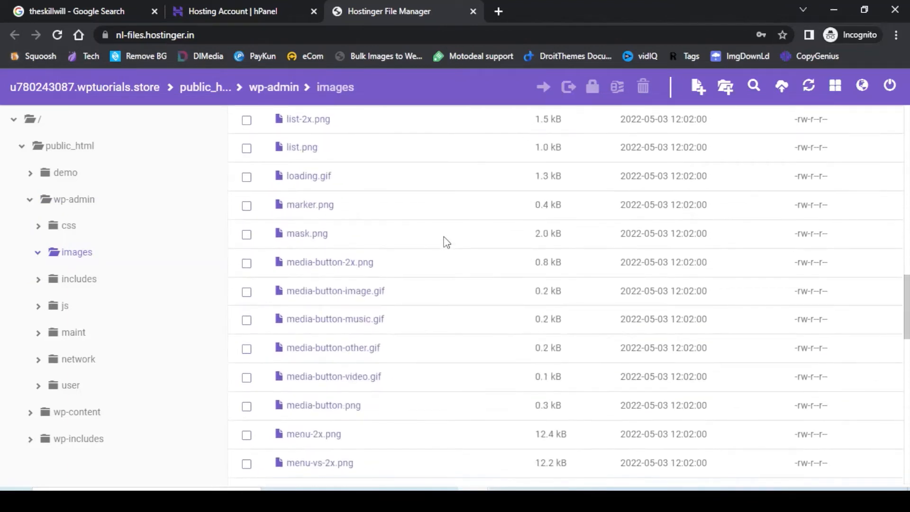
pyautogui.scroll(20, 446, 242)
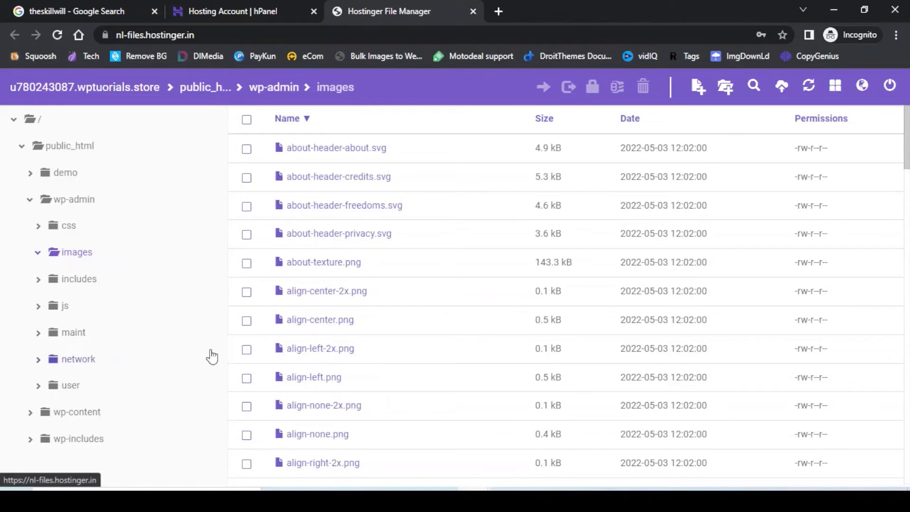
# Show wp-content/plugins, listing folders like add-to-any, akismet and contact-form-7.
pyautogui.click(46, 417)
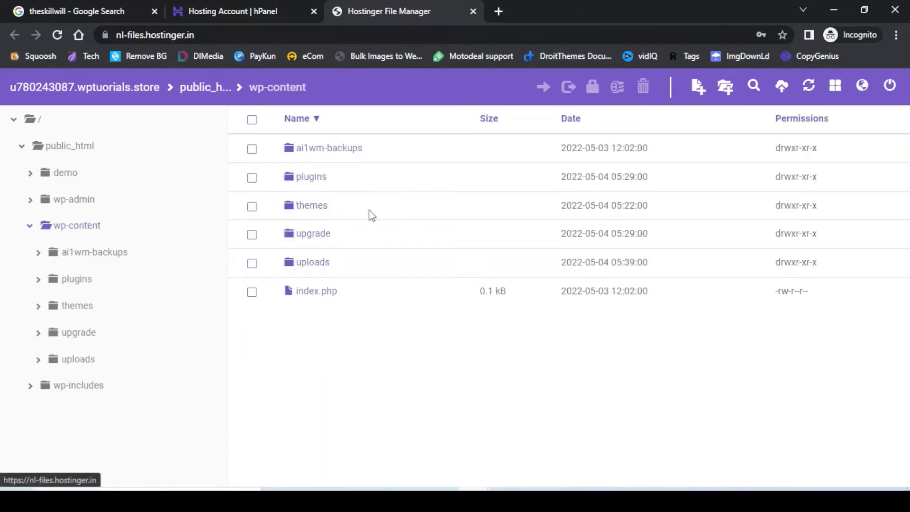
pyautogui.click(308, 179)
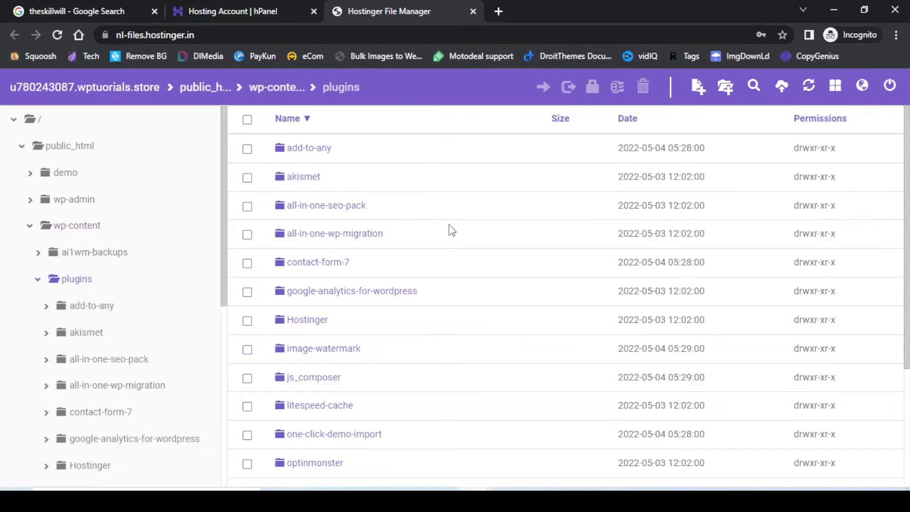
pyautogui.scroll(-3, 451, 230)
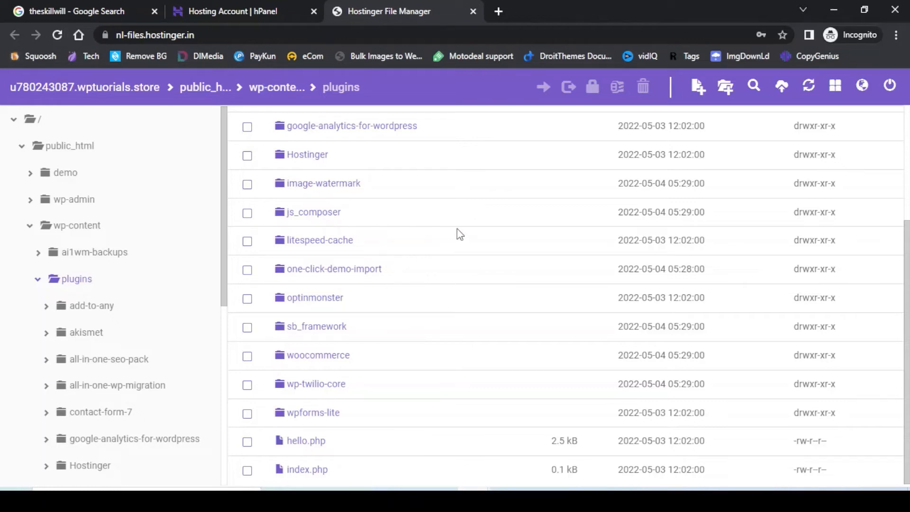
# Search the web for 'woocommerce' in a new browser tab.
pyautogui.click(499, 12)
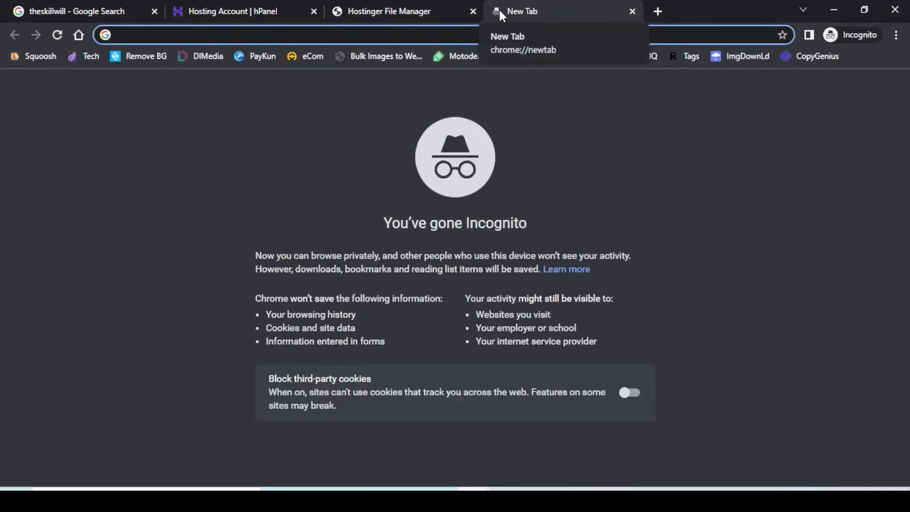
pyautogui.write('woo')
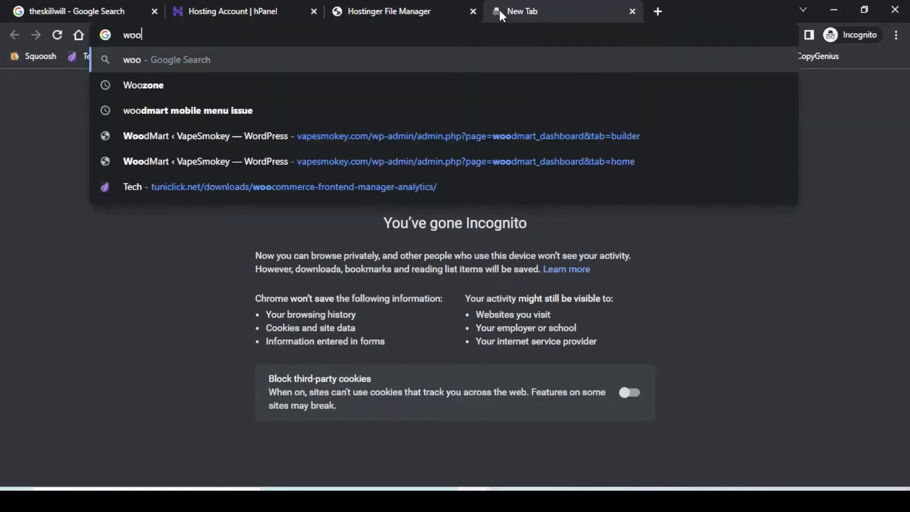
pyautogui.write('commerce')
pyautogui.press('Return')
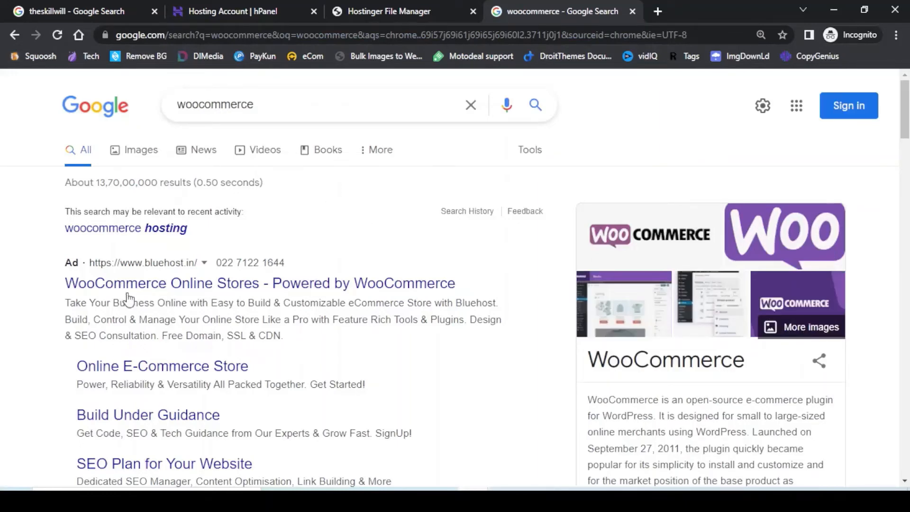
pyautogui.scroll(-1, 325, 236)
pyautogui.scroll(-5, 325, 236)
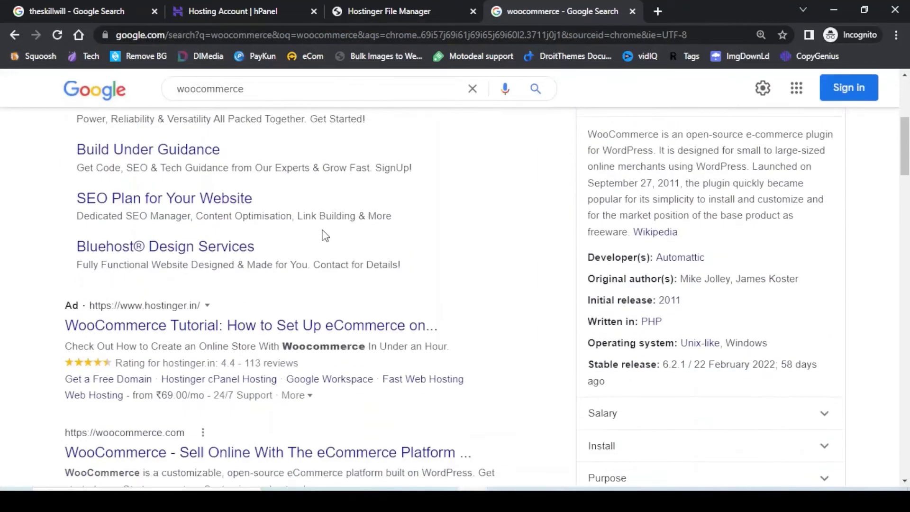
pyautogui.scroll(-3, 365, 258)
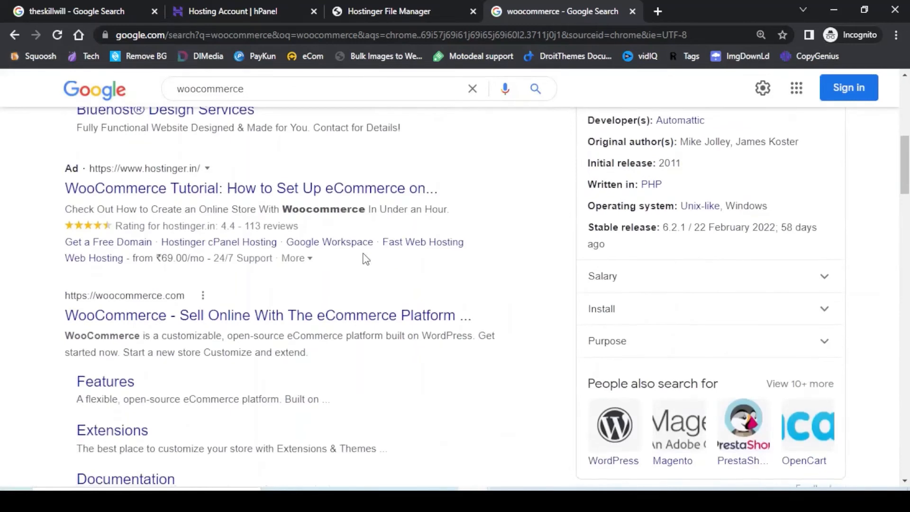
pyautogui.scroll(-4, 365, 258)
# Download woocommerce.6.4.1.zip from the WooCommerce page on wordpress.org.
pyautogui.click(121, 388)
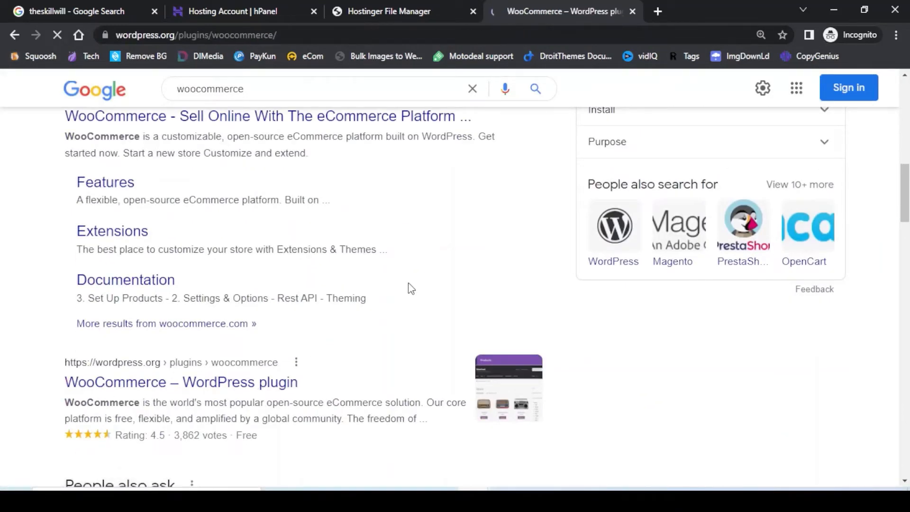
pyautogui.scroll(-3, 748, 409)
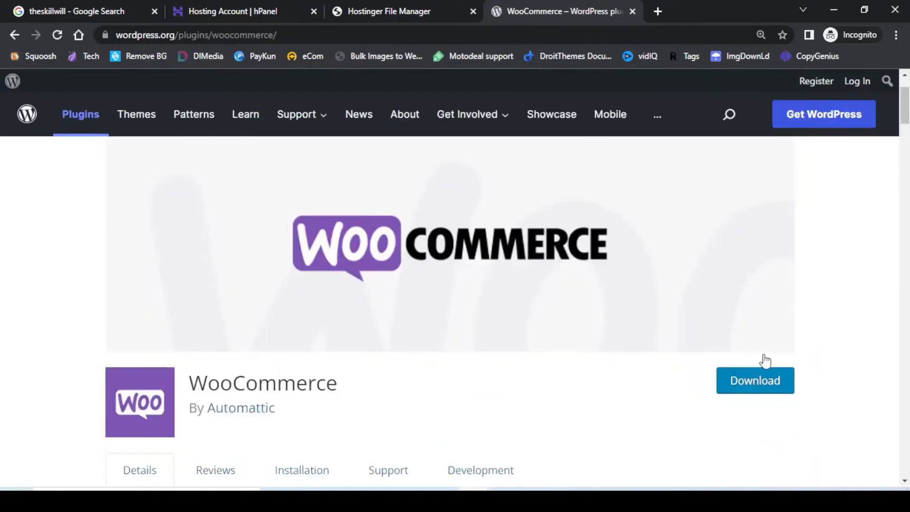
pyautogui.click(750, 335)
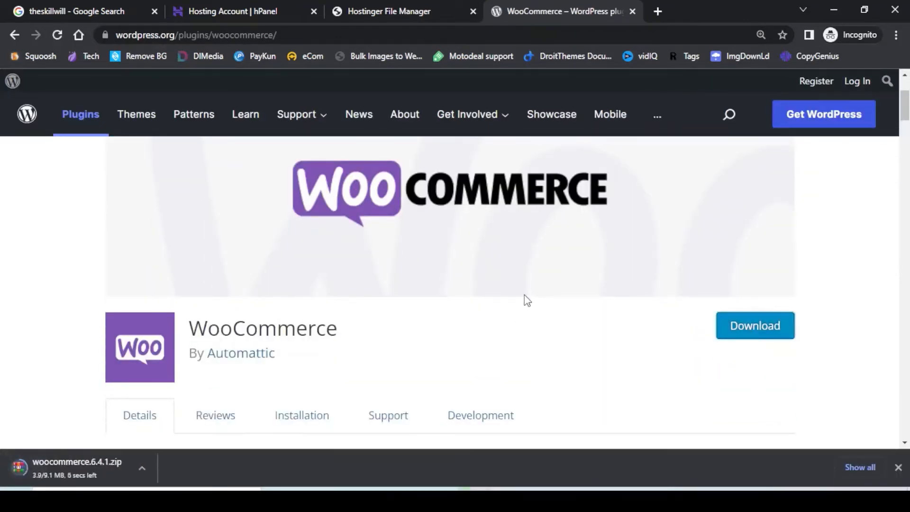
# Upload the 9.1 MB woocommerce.6.4.1.zip into public_html/wp-content/plugins.
pyautogui.click(366, 11)
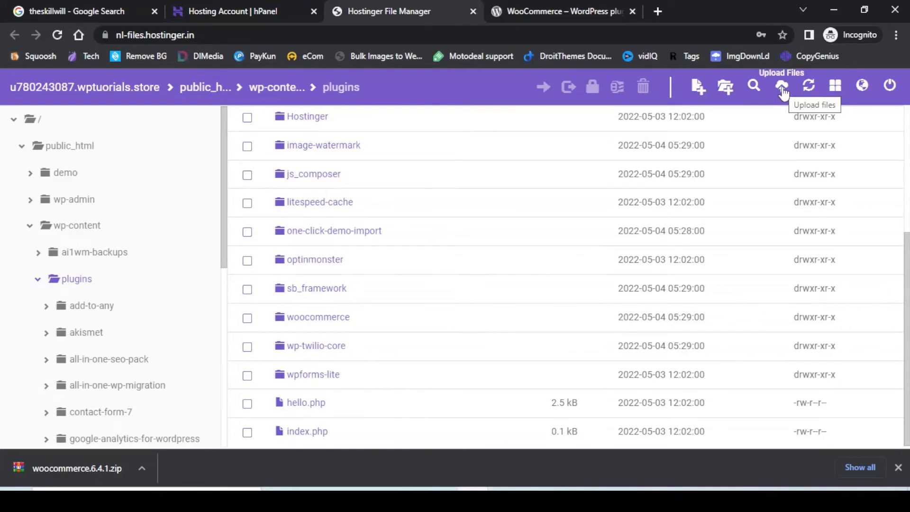
pyautogui.click(782, 87)
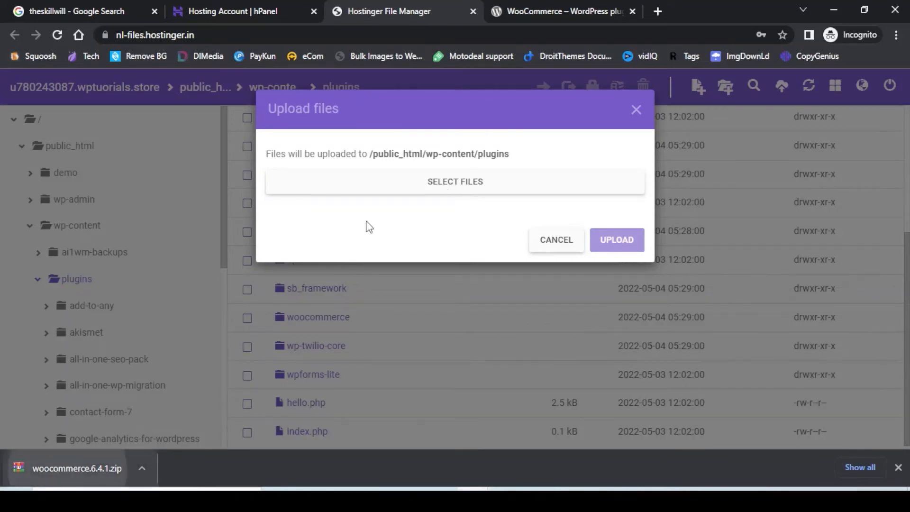
pyautogui.moveTo(369, 228); pyautogui.dragTo(456, 186)
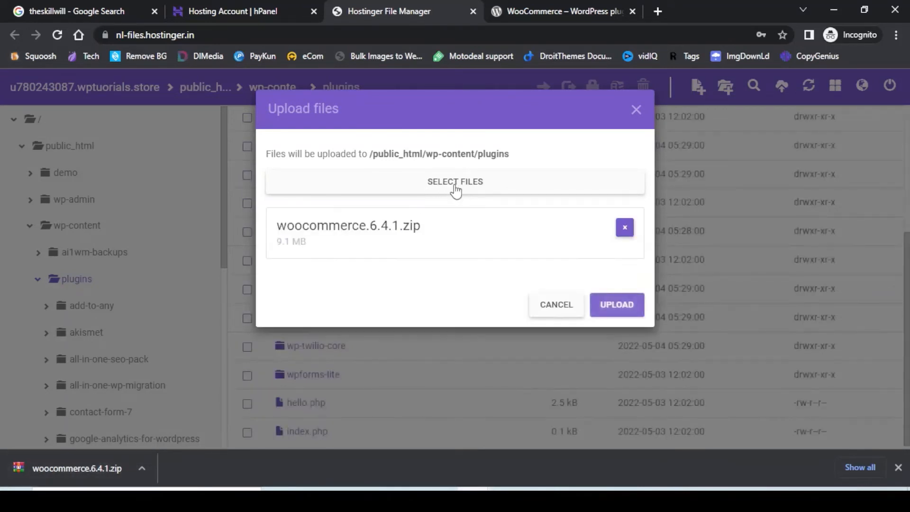
pyautogui.click(611, 304)
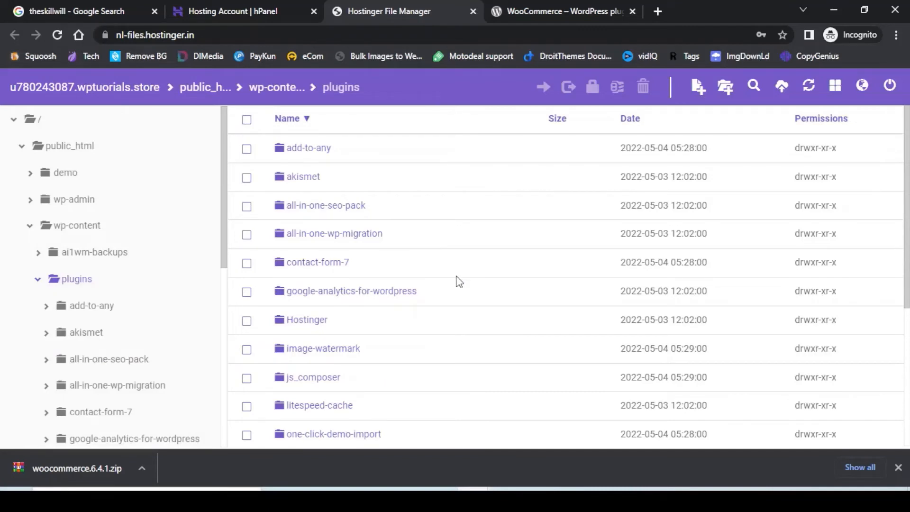
pyautogui.scroll(-5, 458, 281)
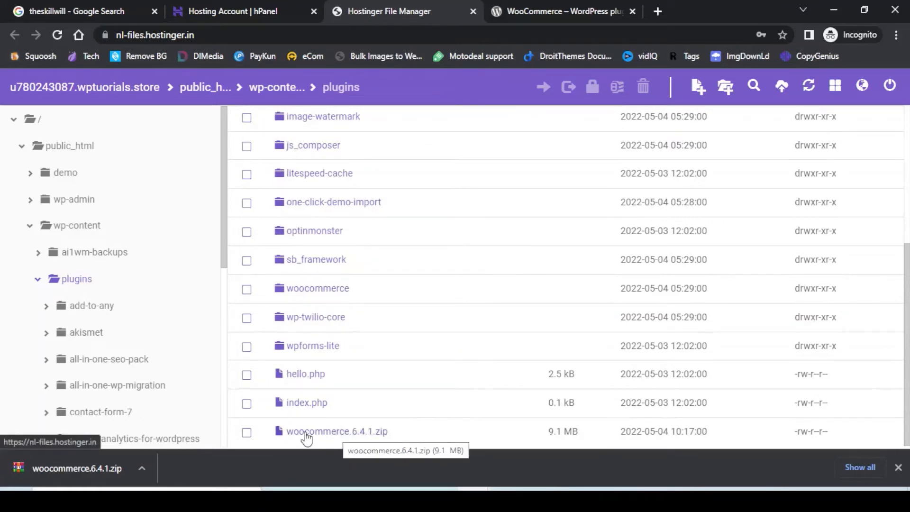
# Extract woocommerce.6.4.1.zip into a woocommerce.6.4.1 folder, keeping the default folder name.
pyautogui.click(247, 433)
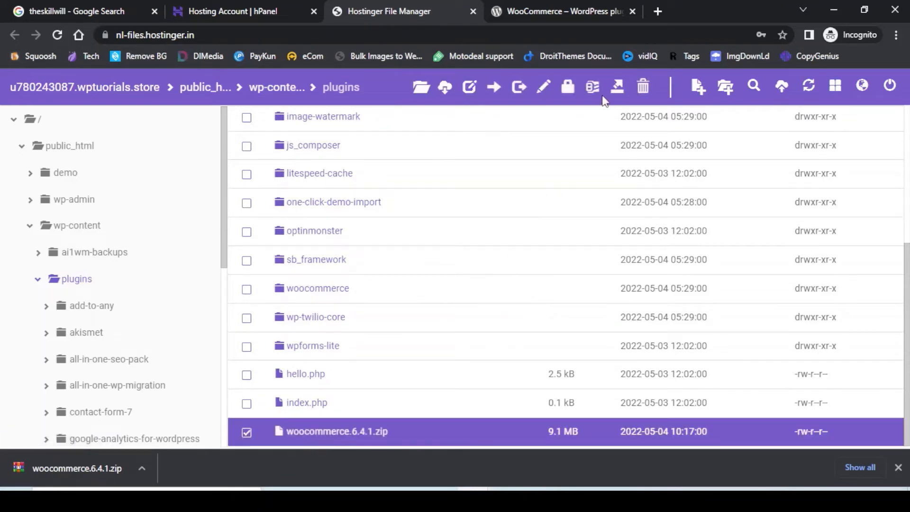
pyautogui.click(617, 87)
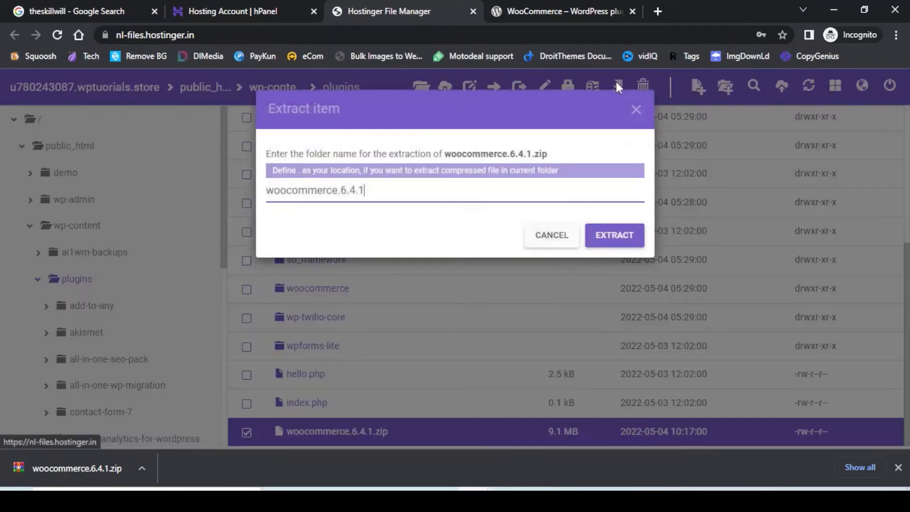
pyautogui.click(612, 242)
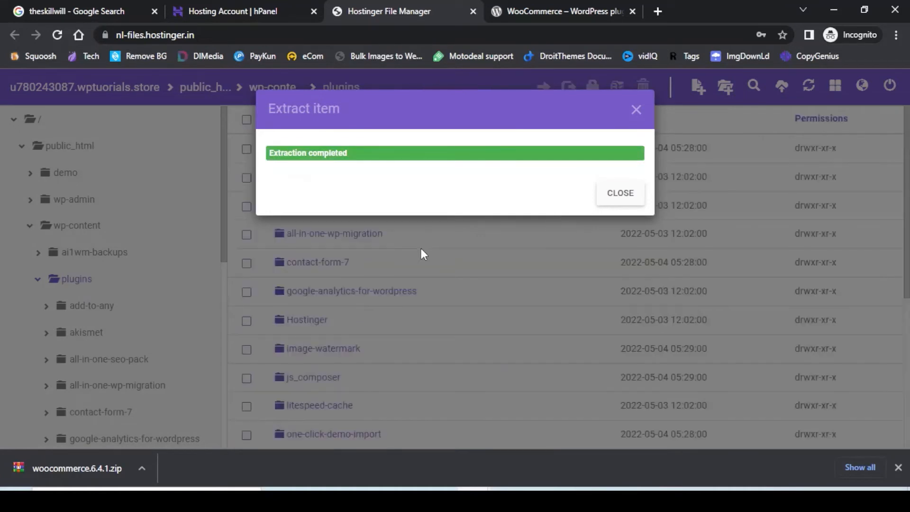
pyautogui.click(636, 109)
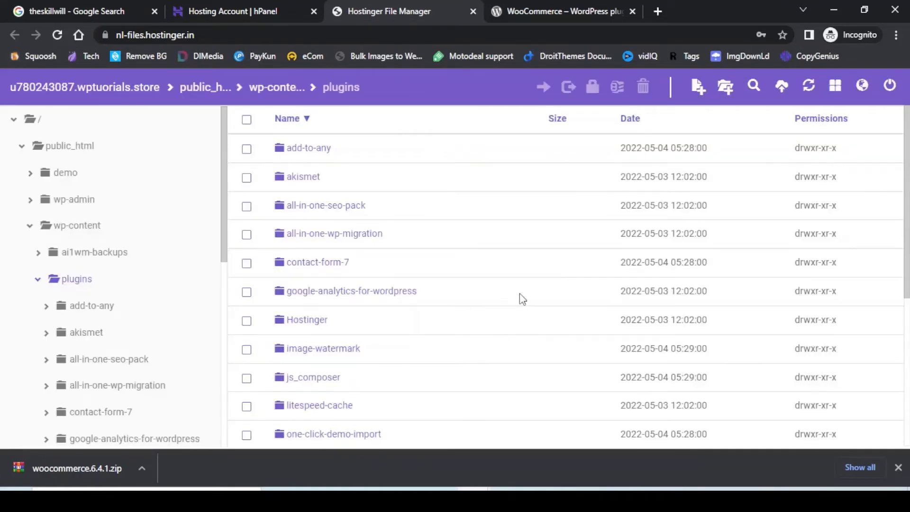
pyautogui.scroll(-5, 522, 298)
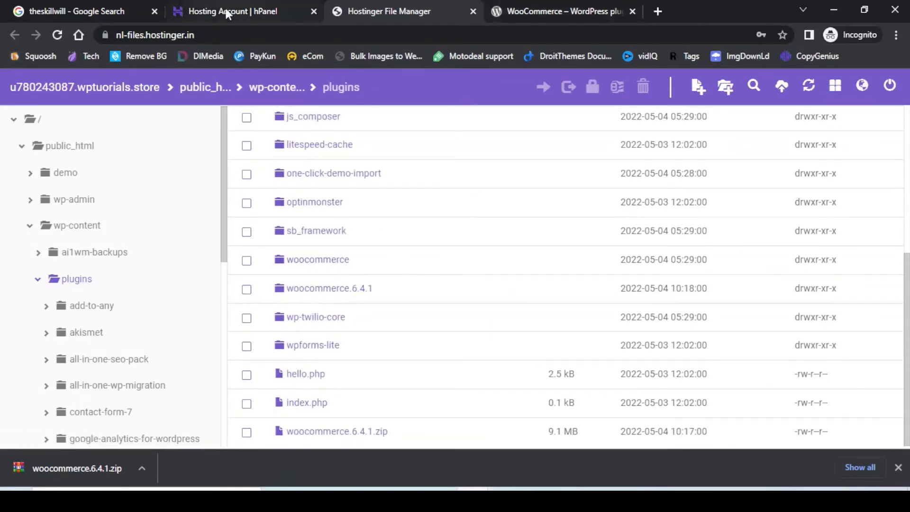
# Close the wordpress.org tab and log in to wptuorials.store/wp-admin with saved credentials.
pyautogui.click(534, 7)
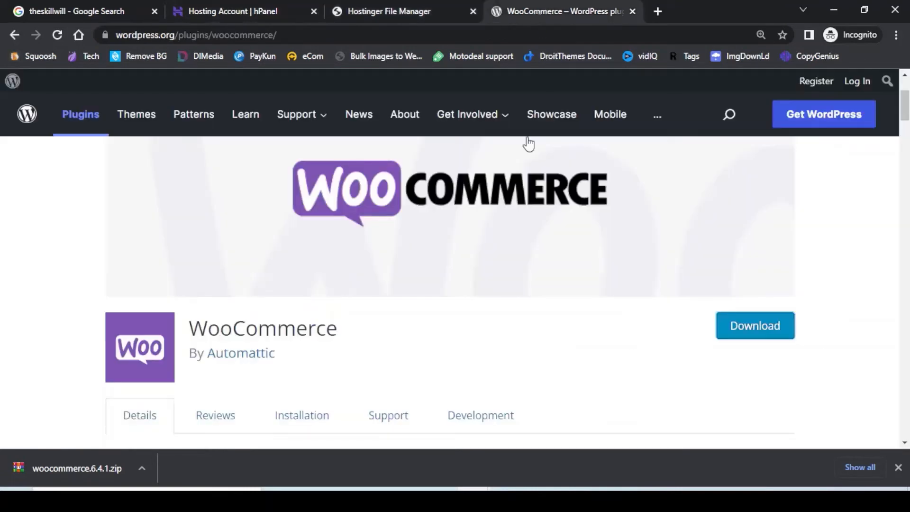
pyautogui.click(633, 11)
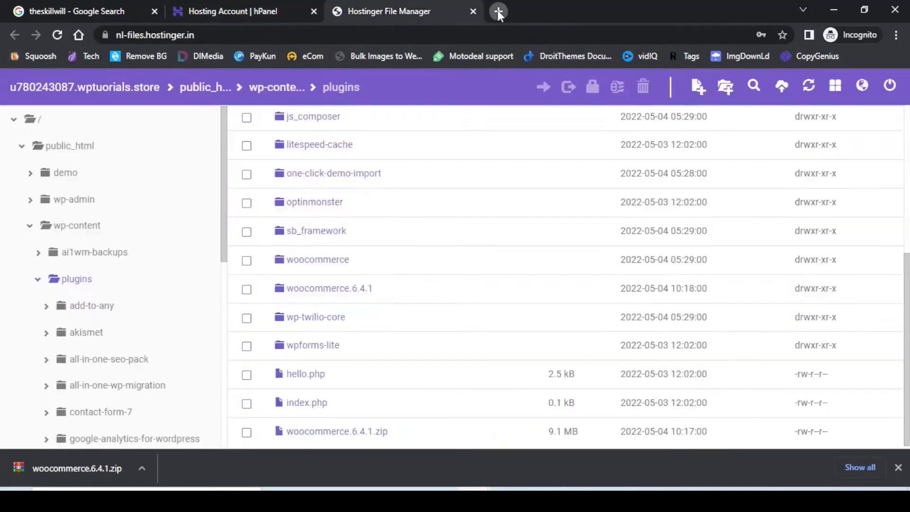
pyautogui.click(498, 11)
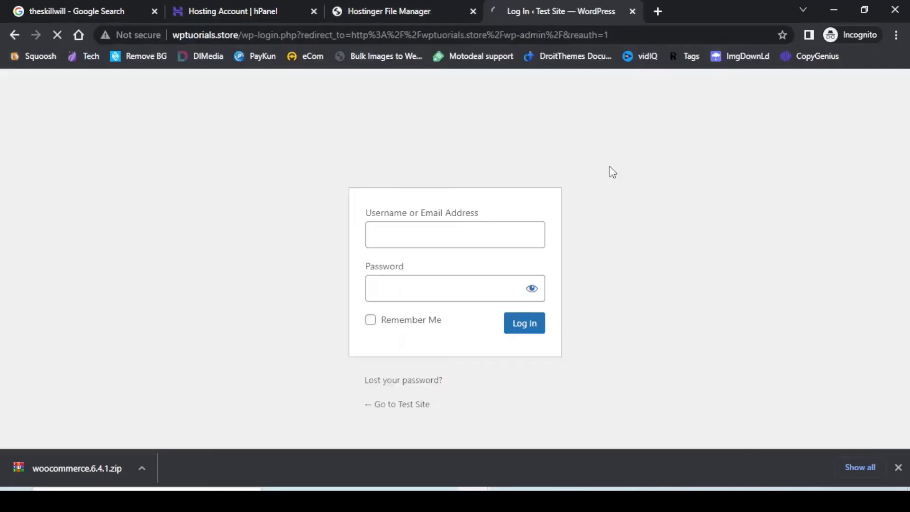
pyautogui.click(401, 237)
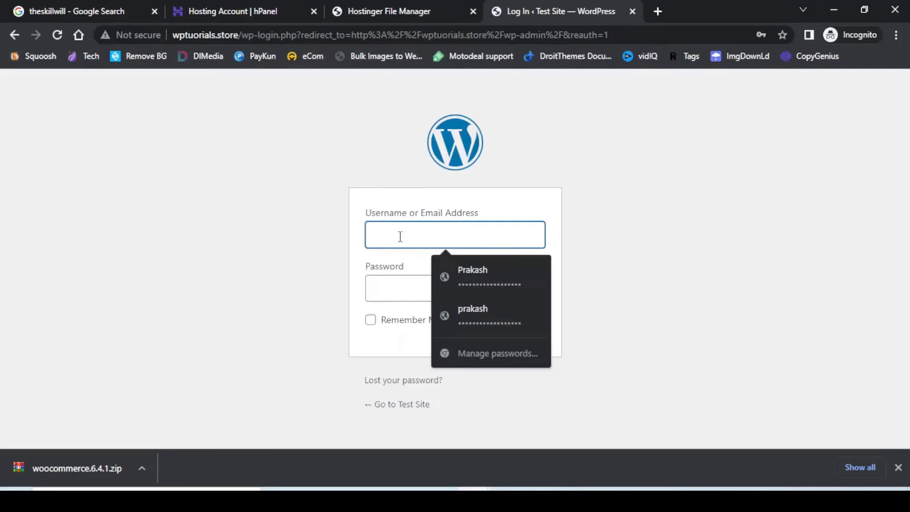
pyautogui.click(465, 276)
pyautogui.click(522, 323)
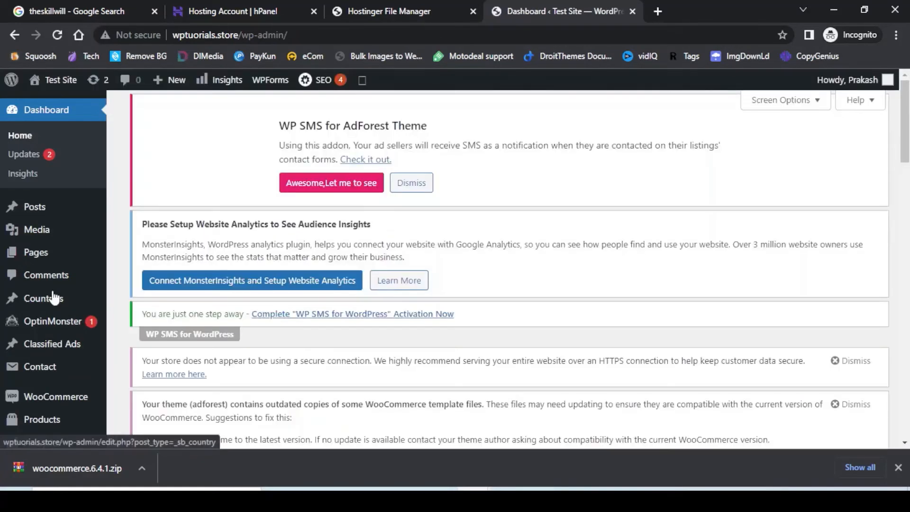
# Open Plugins > Installed Plugins and find WooCommerce 6.4.1 listed as active.
pyautogui.scroll(-3, 52, 295)
pyautogui.moveTo(60, 280)
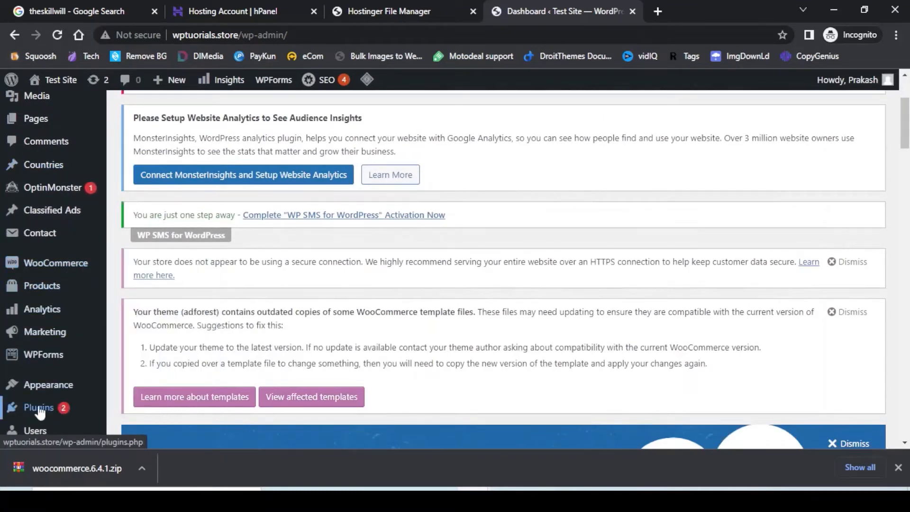
pyautogui.moveTo(44, 410)
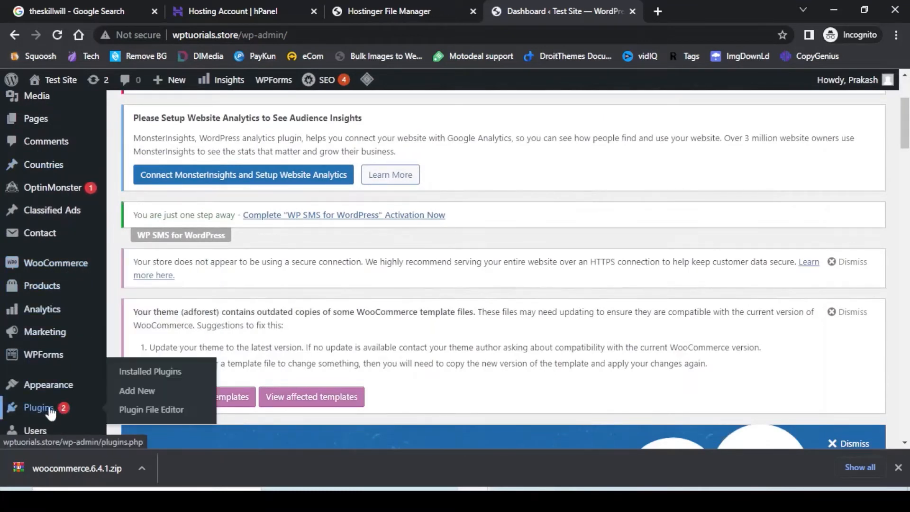
pyautogui.click(143, 374)
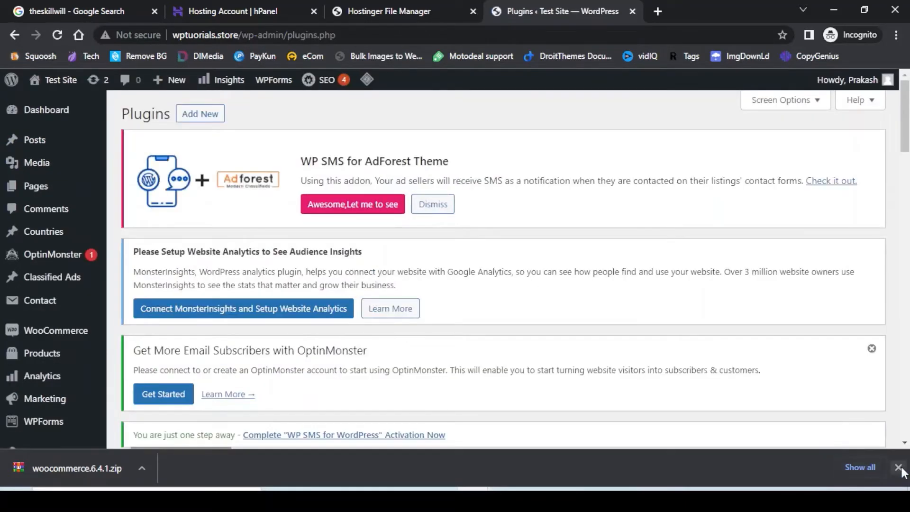
pyautogui.click(899, 467)
pyautogui.scroll(-1, 553, 248)
pyautogui.scroll(-15, 553, 249)
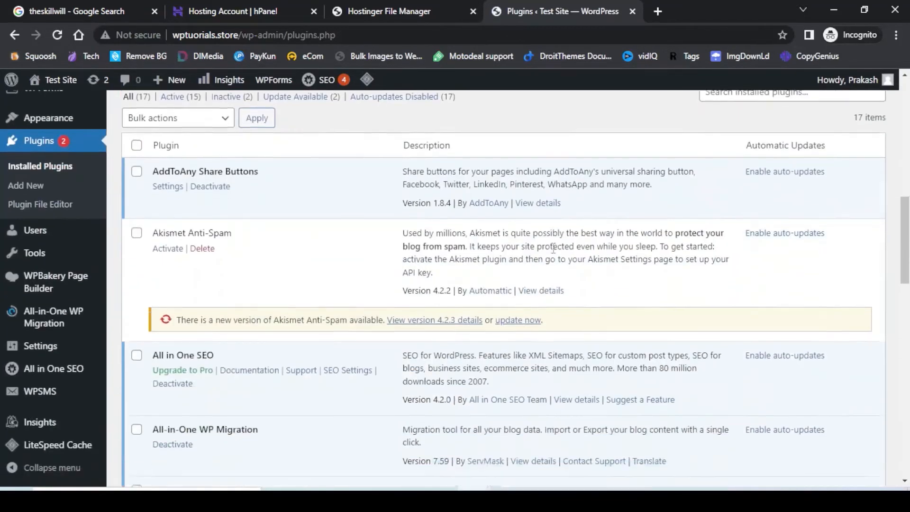
pyautogui.scroll(-4, 553, 249)
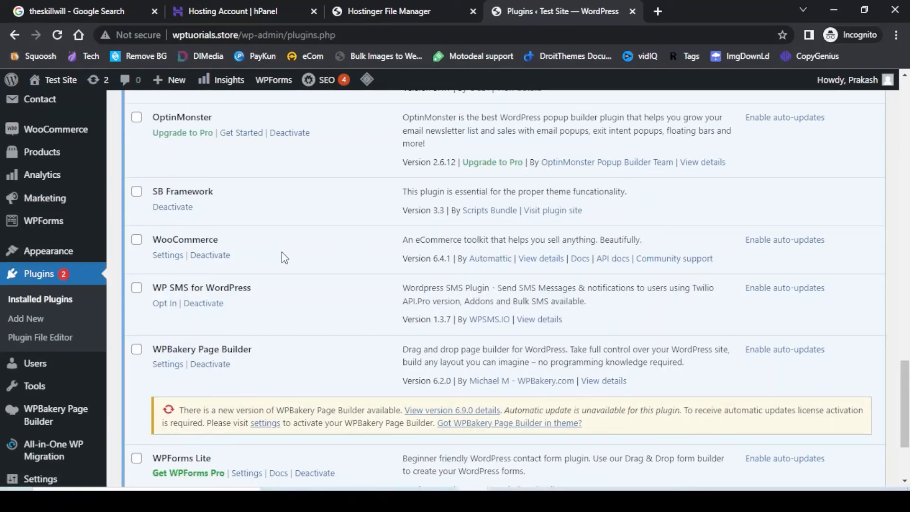
pyautogui.scroll(15, 385, 260)
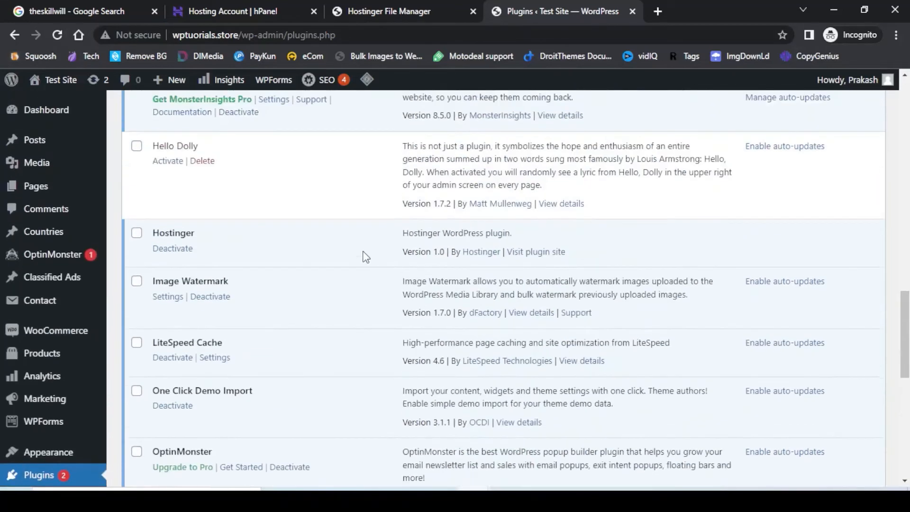
pyautogui.scroll(7, 216, 158)
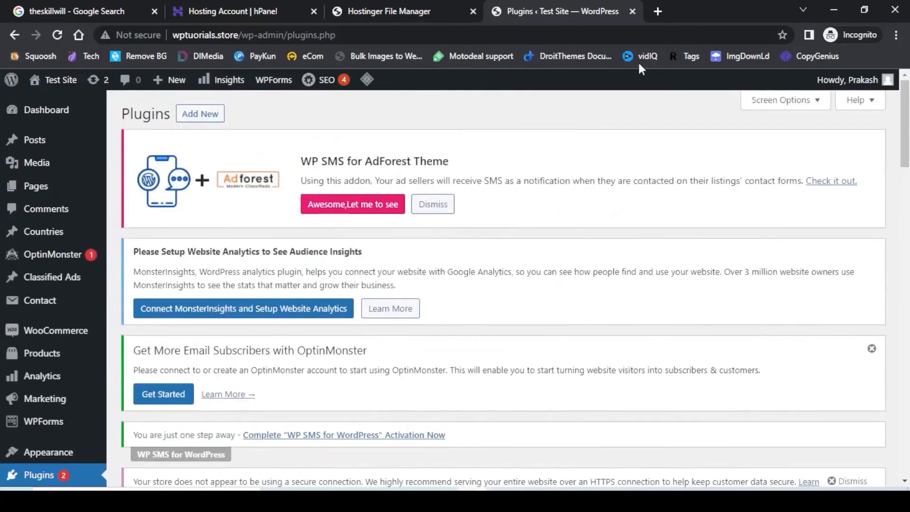
# Delete the leftover woocommerce.6.4.1.zip from the plugins folder.
pyautogui.click(376, 11)
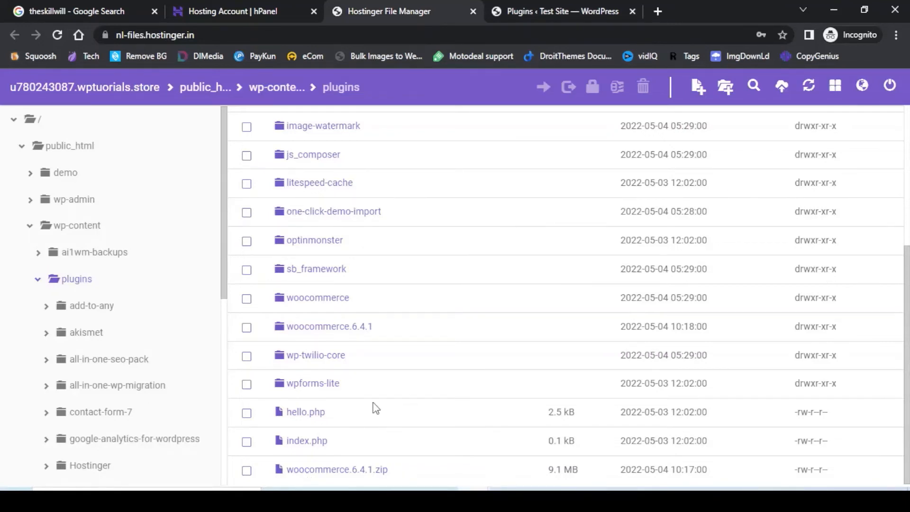
pyautogui.click(246, 471)
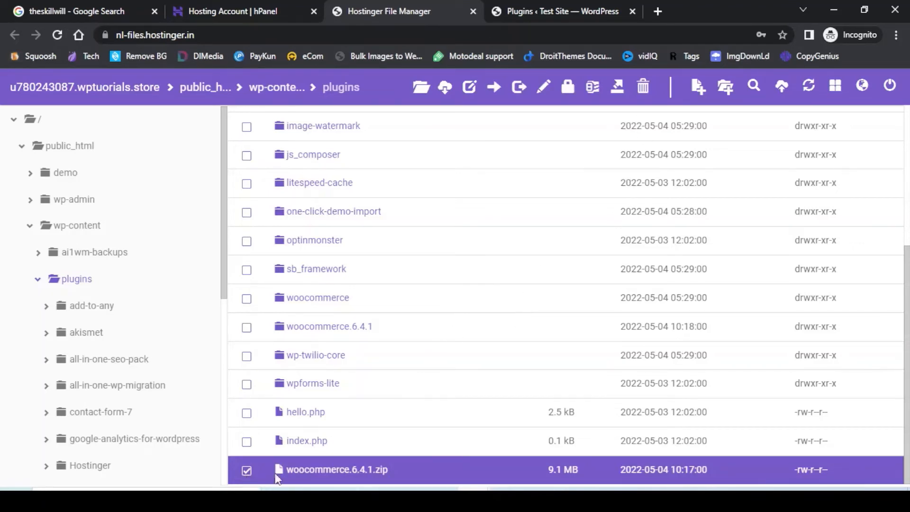
pyautogui.click(644, 86)
pyautogui.click(615, 190)
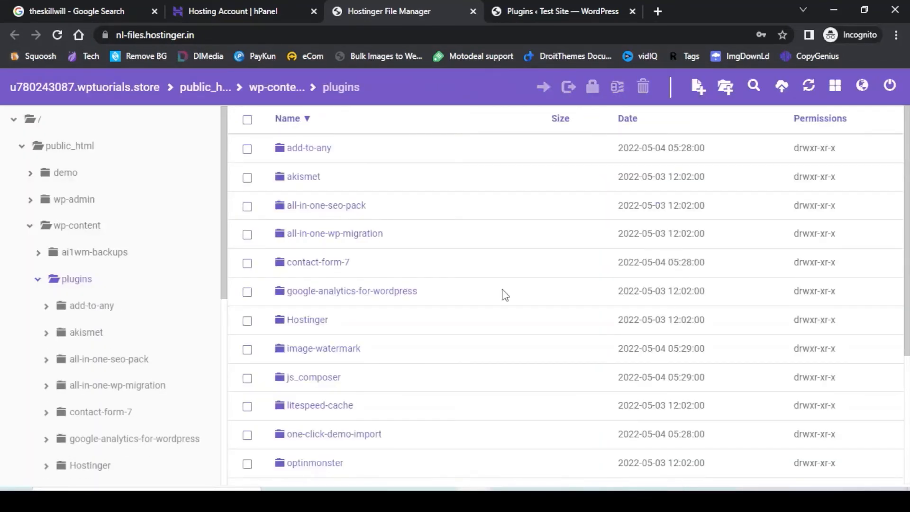
pyautogui.scroll(-4, 505, 295)
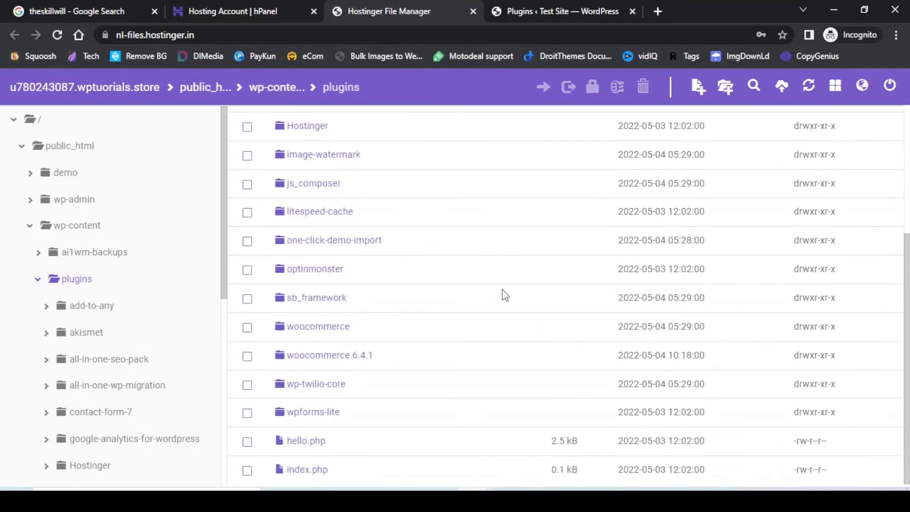
pyautogui.scroll(4, 505, 294)
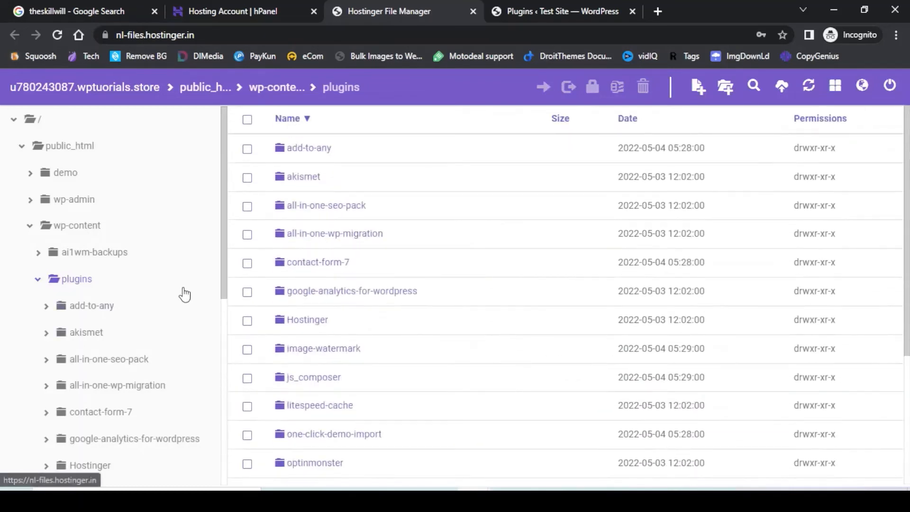
# Open wp-content/themes, showing adforest and the twenty-series themes, plus a local Downloads window.
pyautogui.click(69, 227)
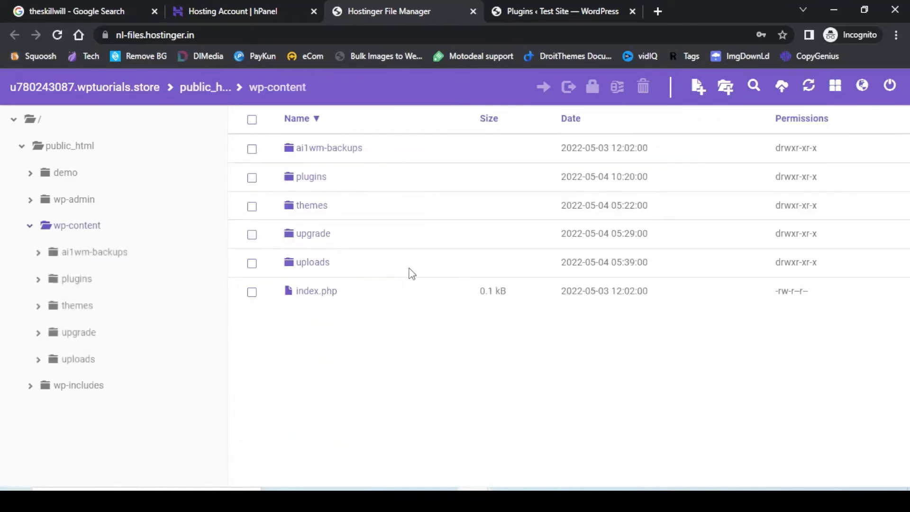
pyautogui.click(312, 209)
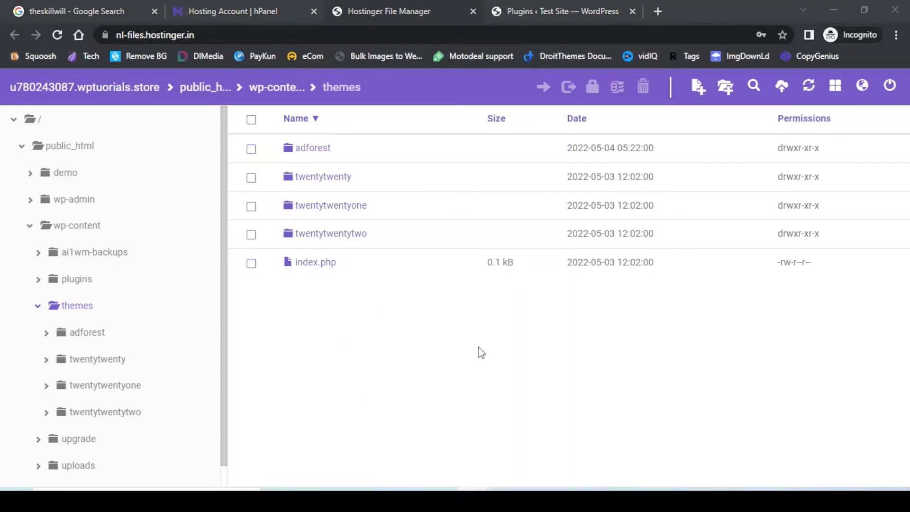
pyautogui.press('super+e')
# Upload motors-5.1.6.zip from Downloads into the themes folder.
pyautogui.click(185, 187)
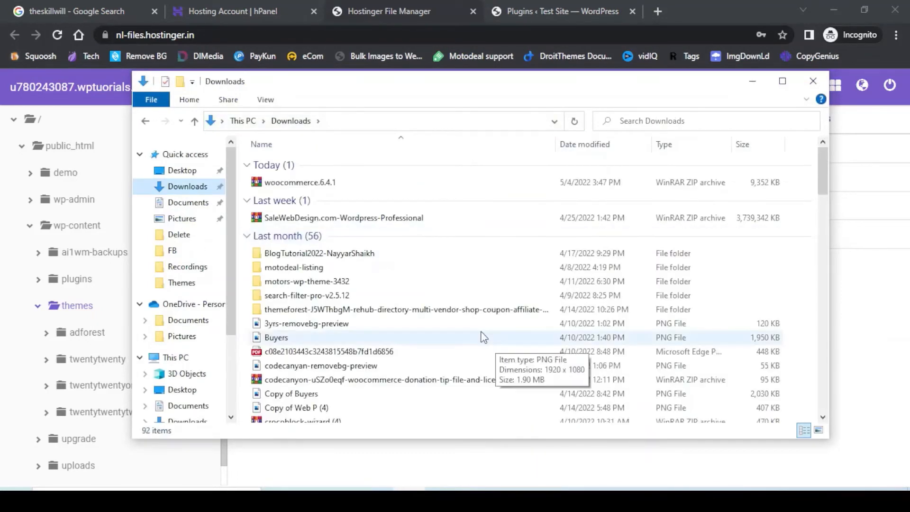
pyautogui.scroll(-4, 489, 336)
pyautogui.scroll(-6, 489, 336)
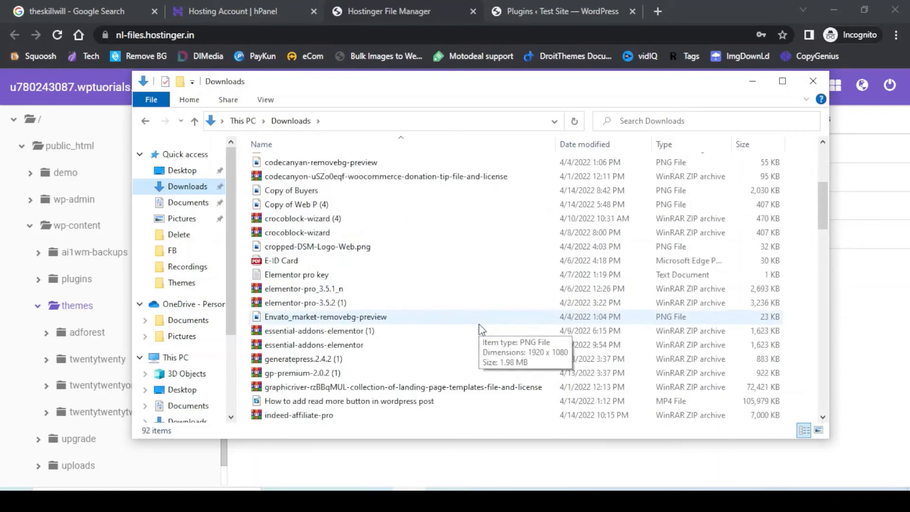
pyautogui.scroll(-1, 479, 323)
pyautogui.click(478, 345)
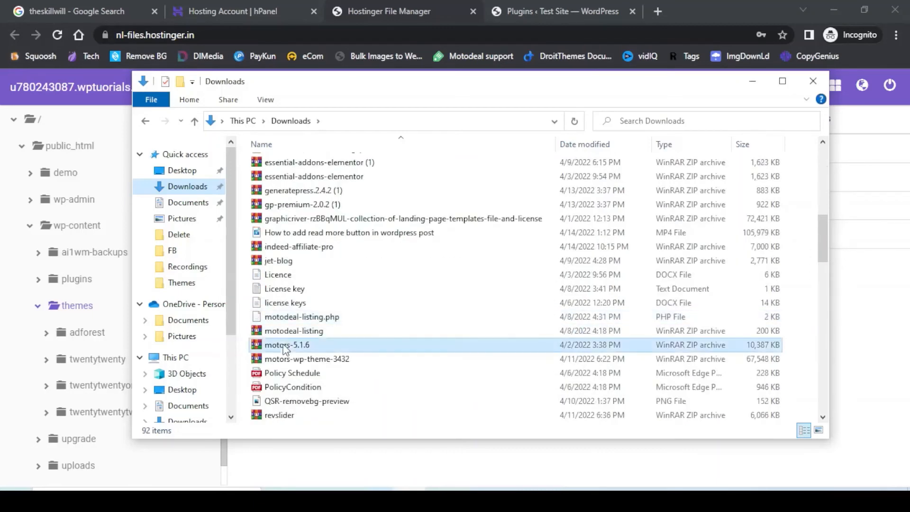
pyautogui.moveTo(483, 83); pyautogui.dragTo(780, 96)
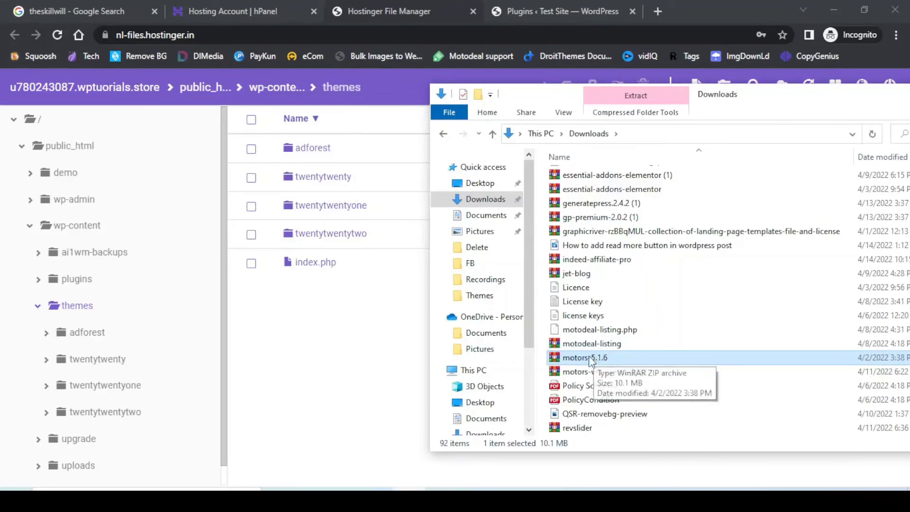
pyautogui.moveTo(463, 339); pyautogui.dragTo(285, 307)
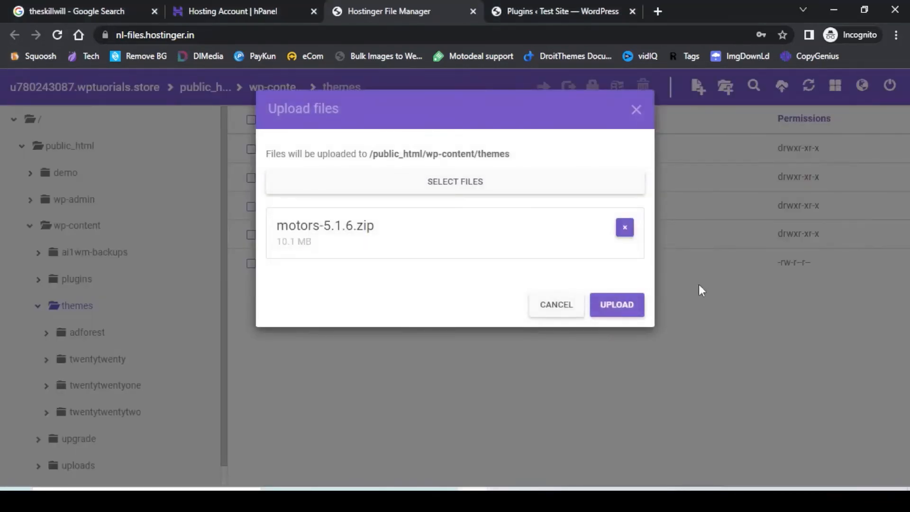
pyautogui.click(610, 312)
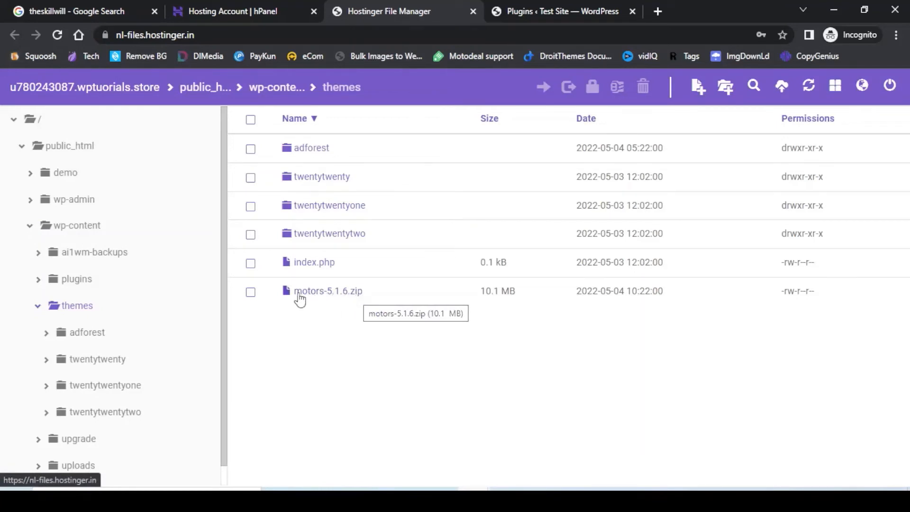
# Extract motors-5.1.6.zip into a new motors-5.1.6 folder.
pyautogui.click(250, 291)
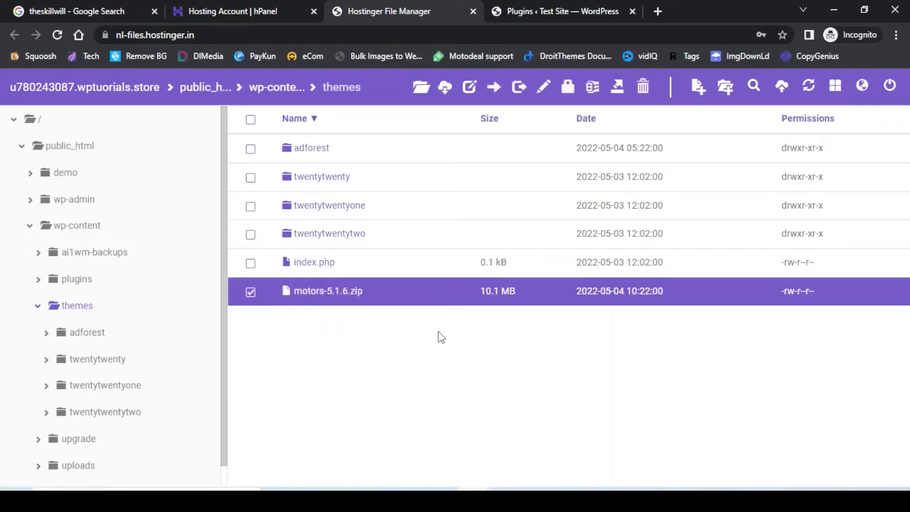
pyautogui.click(618, 86)
pyautogui.click(612, 233)
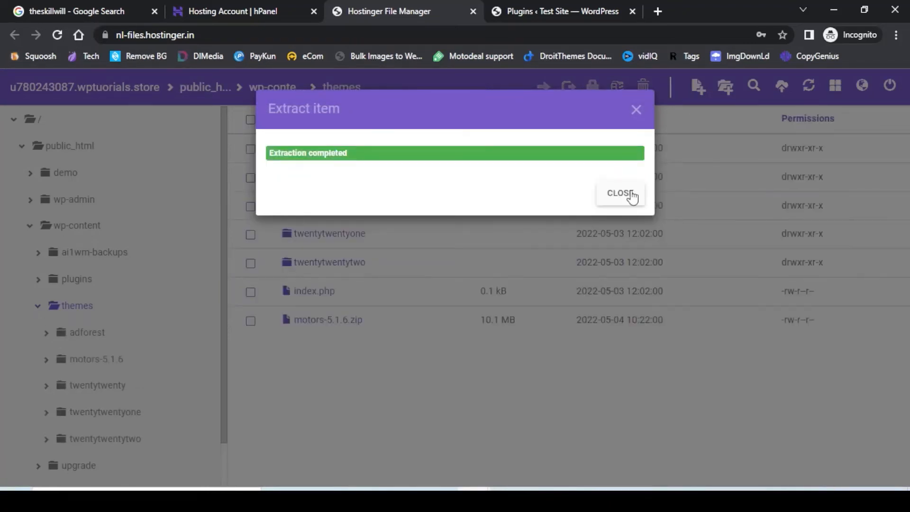
pyautogui.click(633, 197)
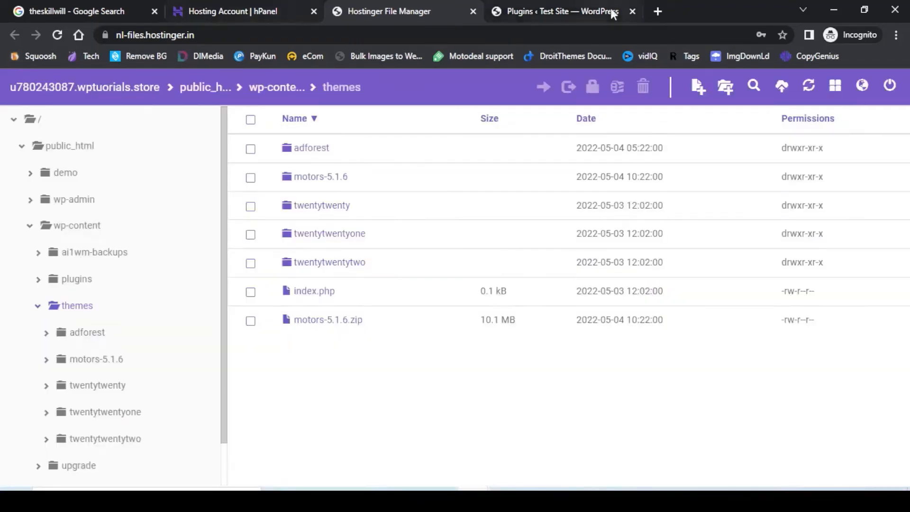
pyautogui.click(545, 13)
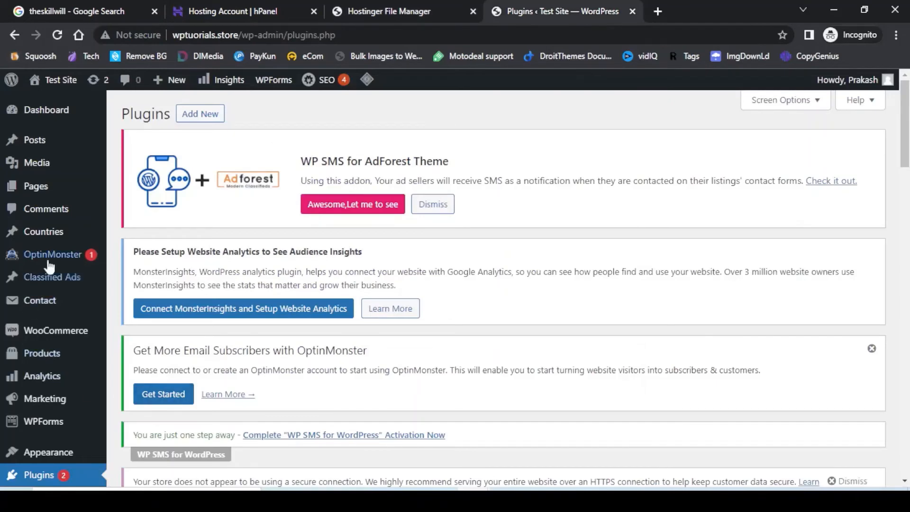
# Verify on Appearance > Themes that Motors appears beside the active adforest theme.
pyautogui.scroll(-2, 77, 286)
pyautogui.scroll(-1, 78, 285)
pyautogui.moveTo(62, 318)
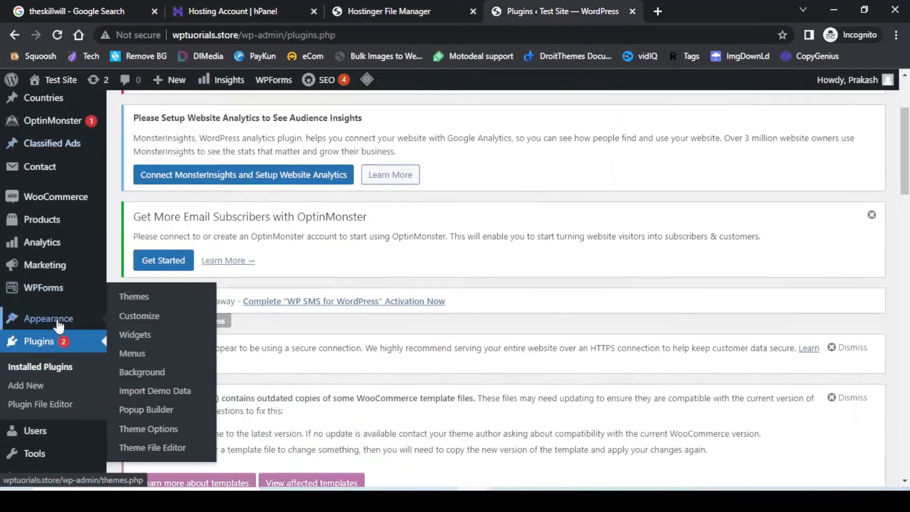
pyautogui.click(136, 299)
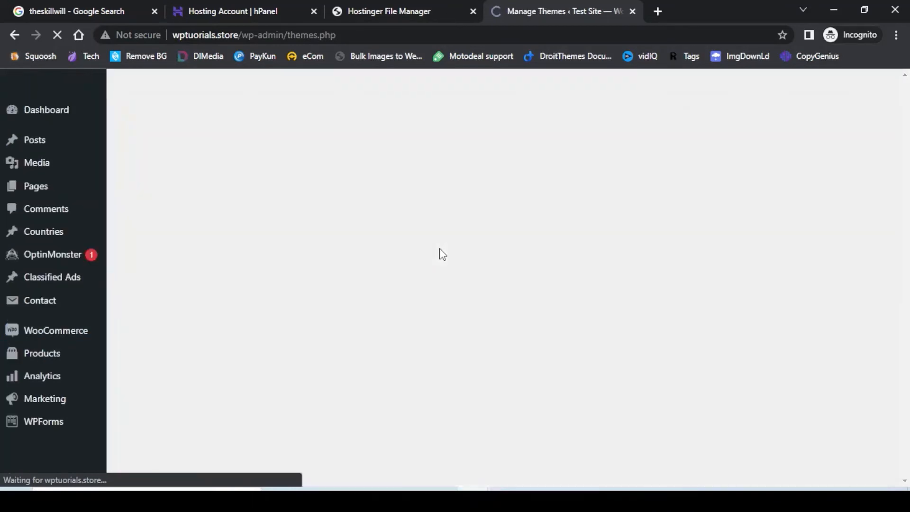
pyautogui.scroll(-6, 441, 255)
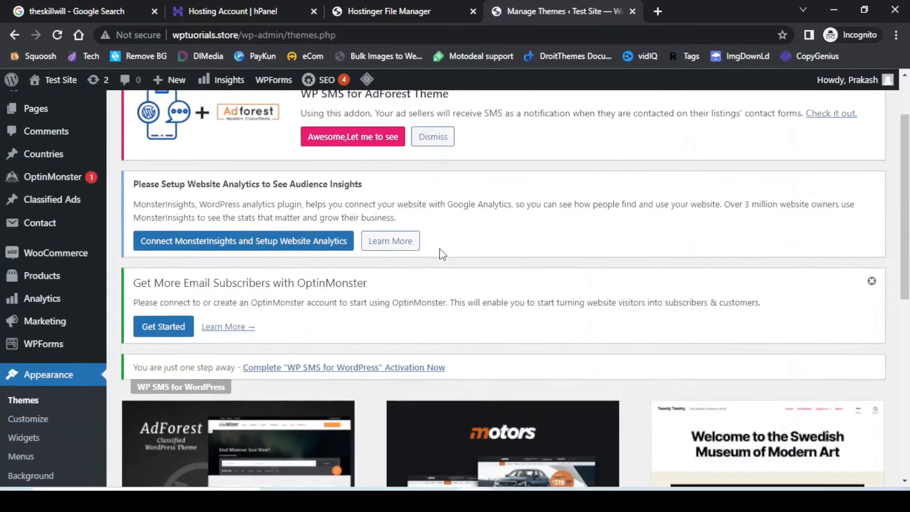
pyautogui.moveTo(550, 180)
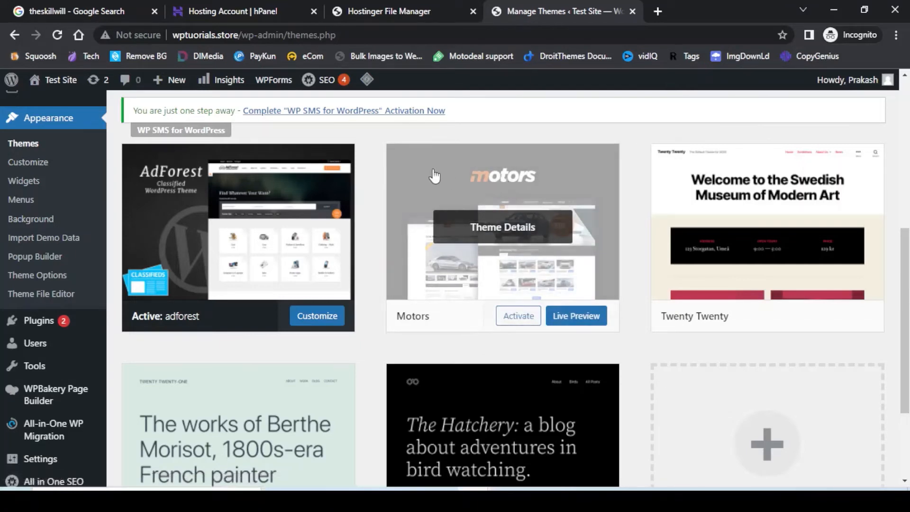
pyautogui.click(366, 4)
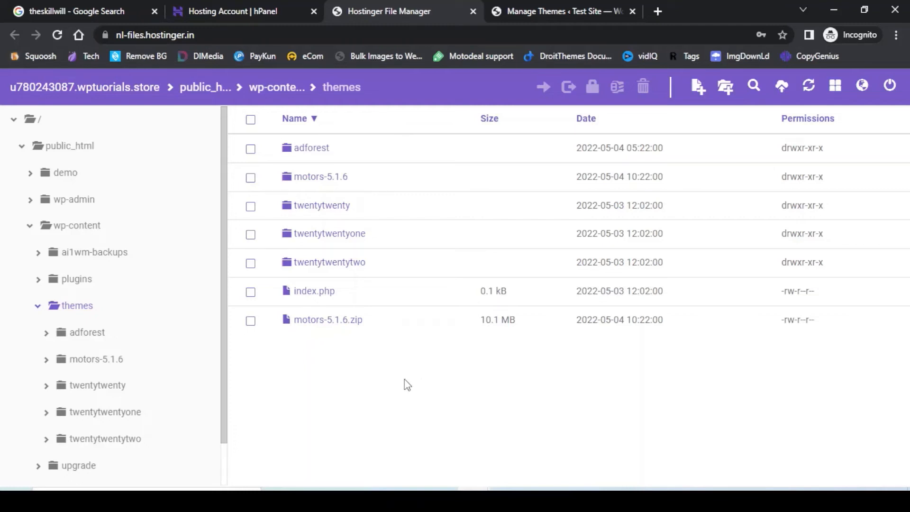
# Return to public_html and tick wp-config.php among its root files.
pyautogui.click(58, 149)
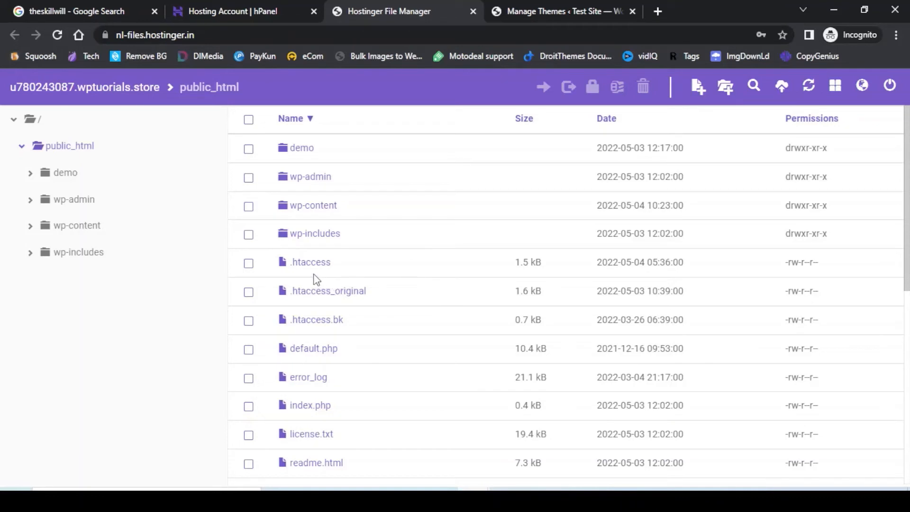
pyautogui.scroll(-2, 369, 275)
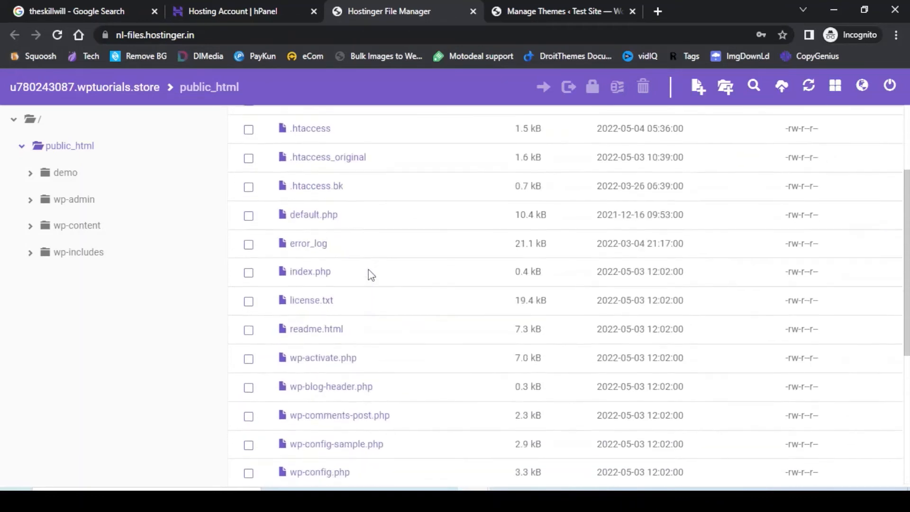
pyautogui.scroll(-1, 412, 298)
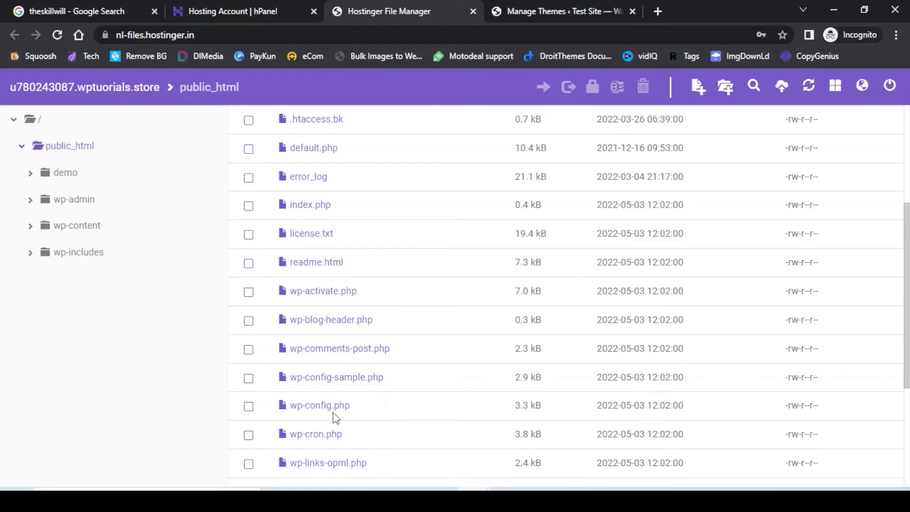
pyautogui.click(248, 407)
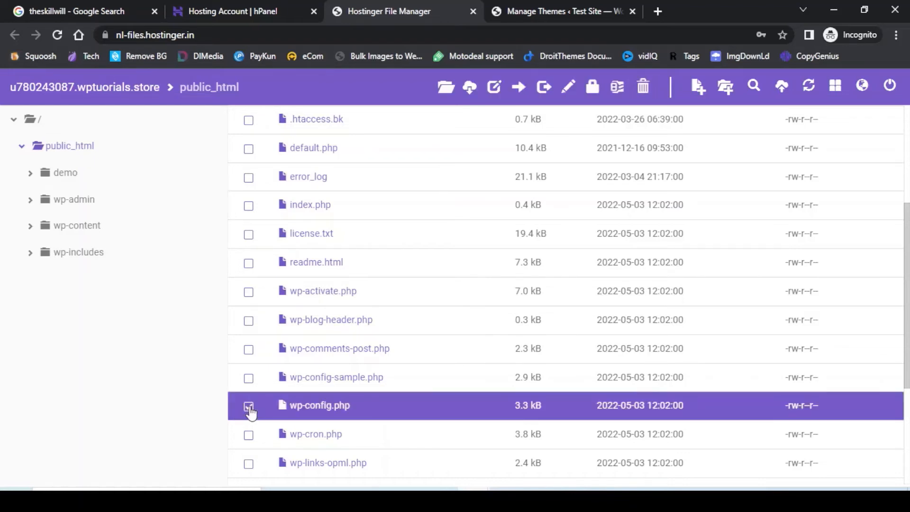
# Open wp-config.php in the File Manager code editor and scroll down to the WP_DEBUG settings.
pyautogui.click(568, 90)
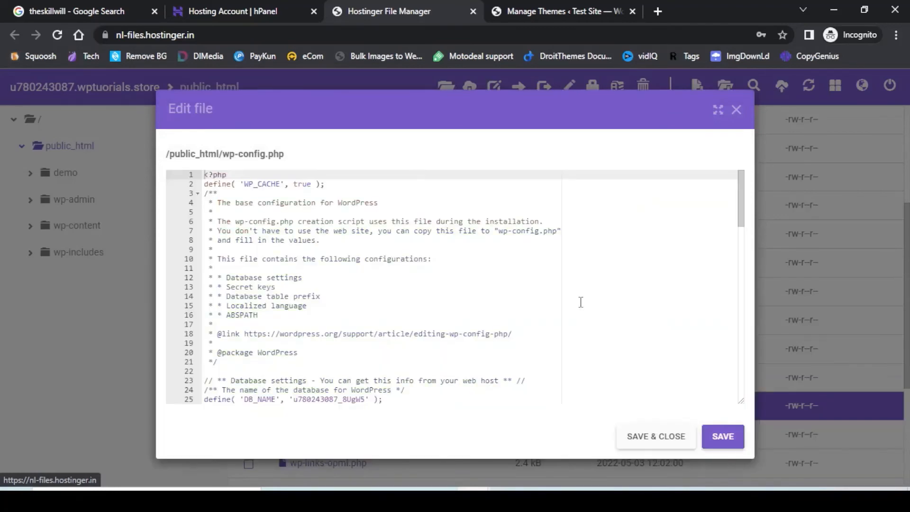
pyautogui.scroll(-5, 581, 303)
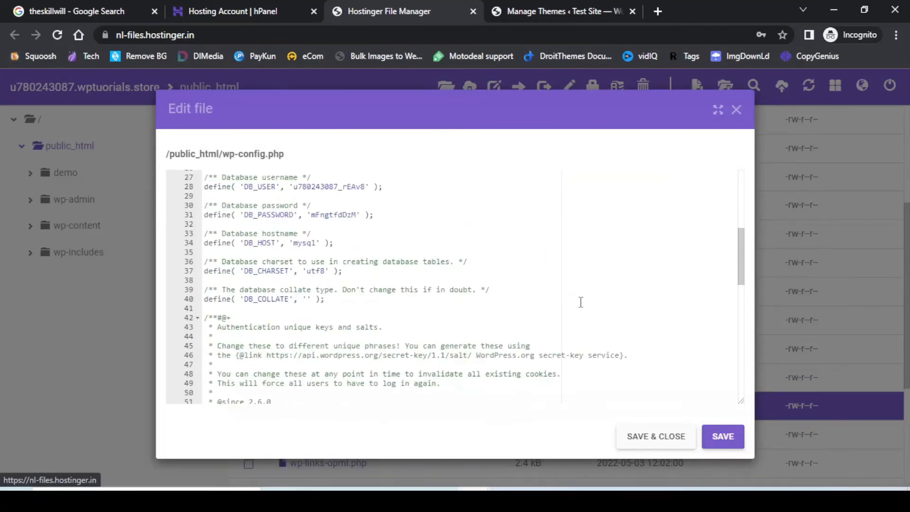
pyautogui.scroll(-6, 581, 302)
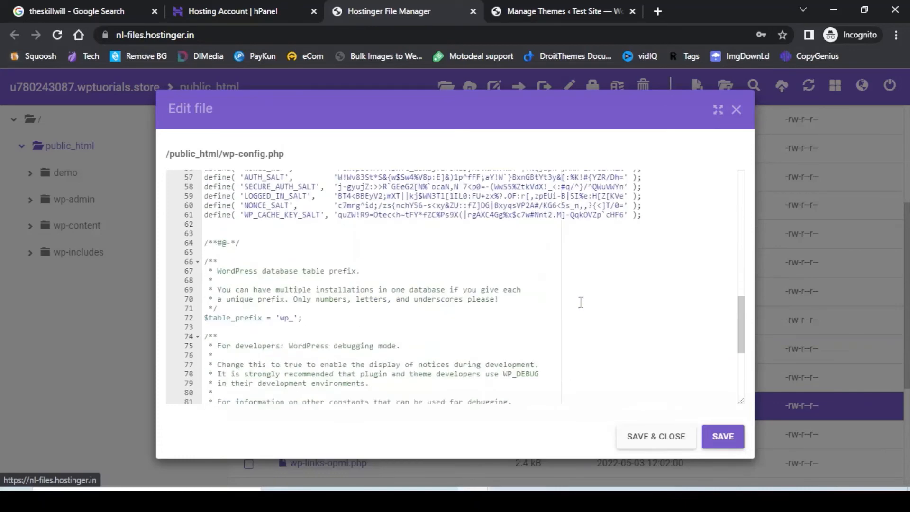
pyautogui.scroll(-3, 581, 302)
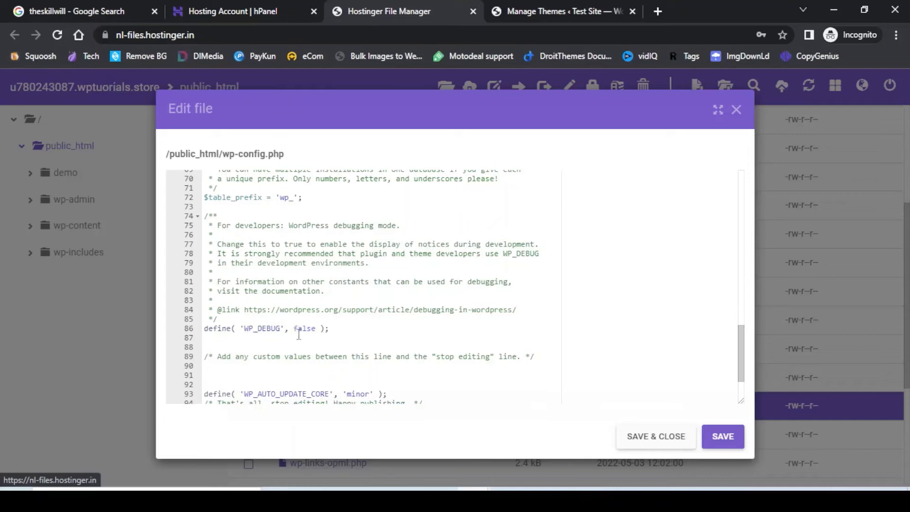
# Change the WP_DEBUG value on line 86 to true, then restore it to false.
pyautogui.moveTo(294, 329); pyautogui.dragTo(317, 332)
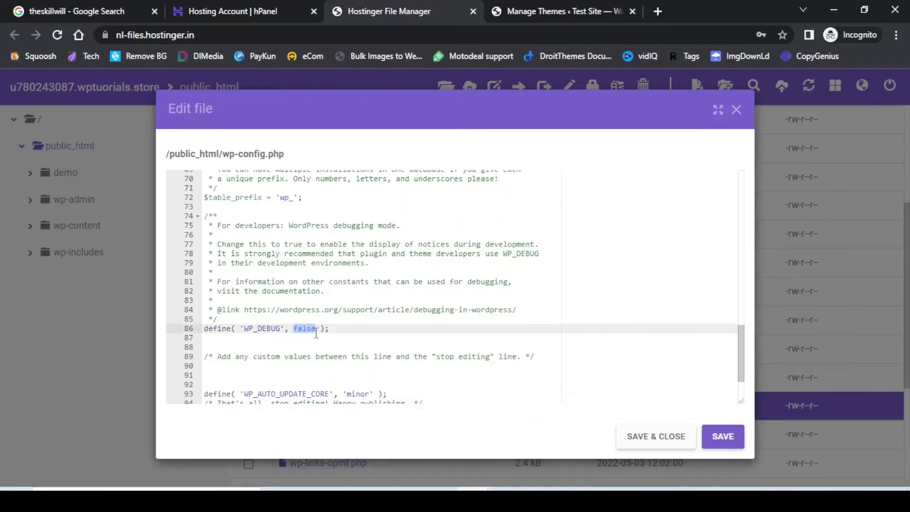
pyautogui.write('true')
pyautogui.click(713, 444)
pyautogui.press('BackSpace')
pyautogui.press('BackSpace')
pyautogui.press('BackSpace')
pyautogui.press('BackSpace')
pyautogui.write('false')
pyautogui.press('F2')
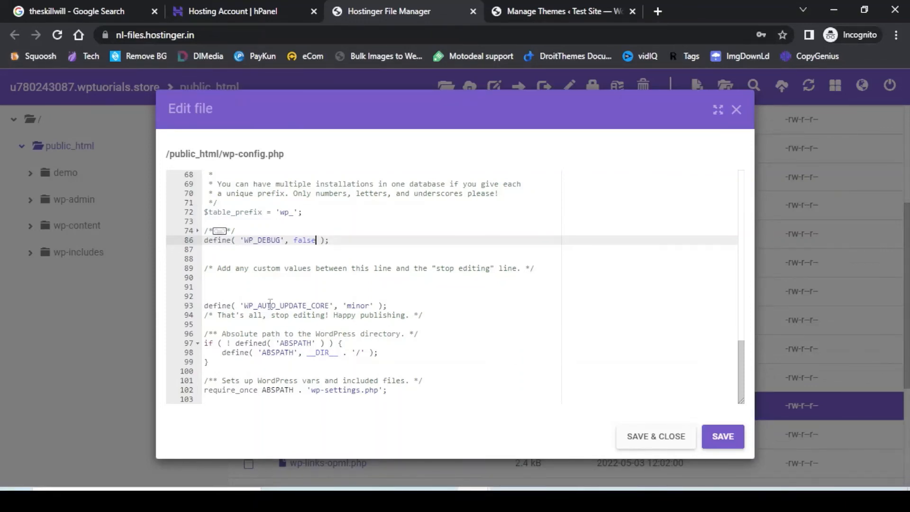
# Paste define( 'WP_MEMORY_LIMIT', '256M' ); onto empty line 90.
pyautogui.click(247, 324)
pyautogui.click(225, 280)
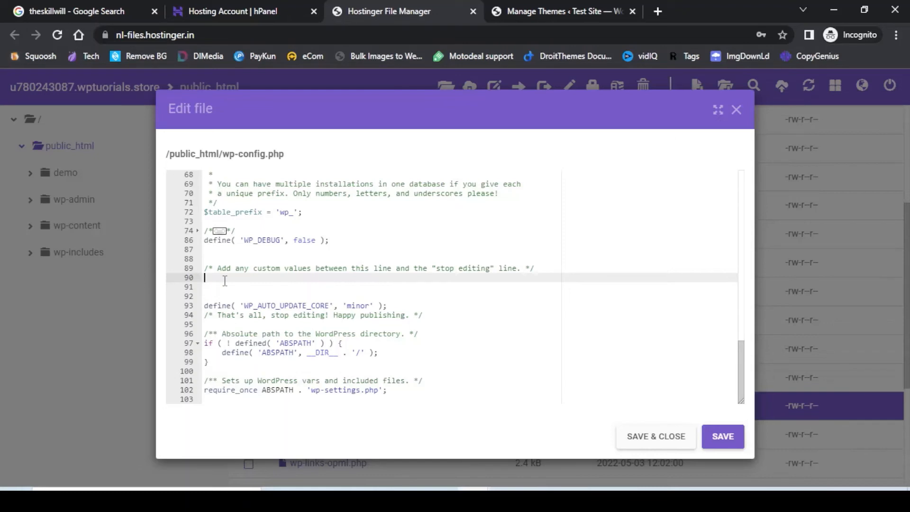
pyautogui.write("define( 'WP_MEMORY_LIMIT', '256M' );")
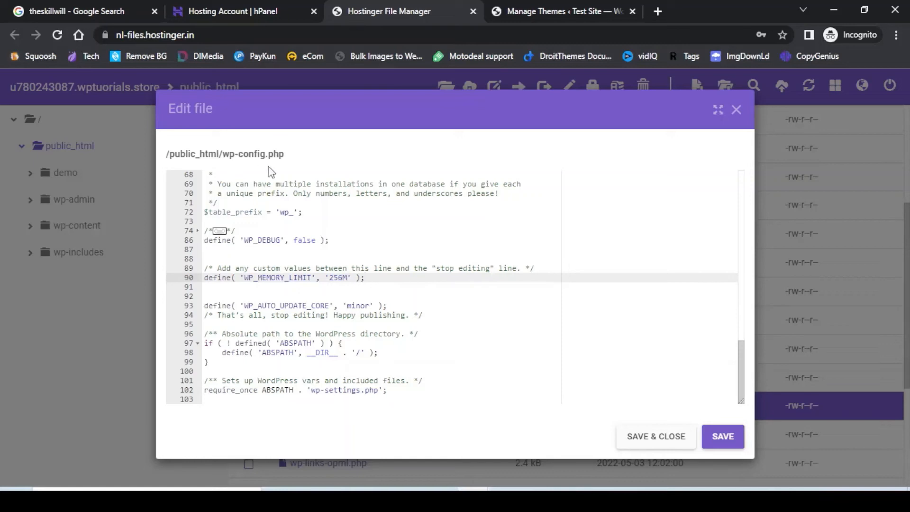
# Save and close wp-config.php, then deselect it in the public_html file list.
pyautogui.click(658, 437)
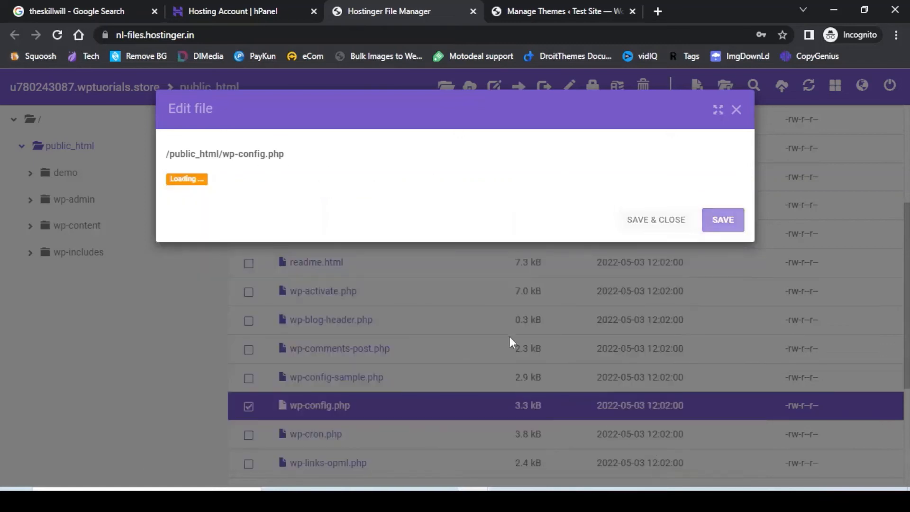
pyautogui.scroll(-1, 569, 310)
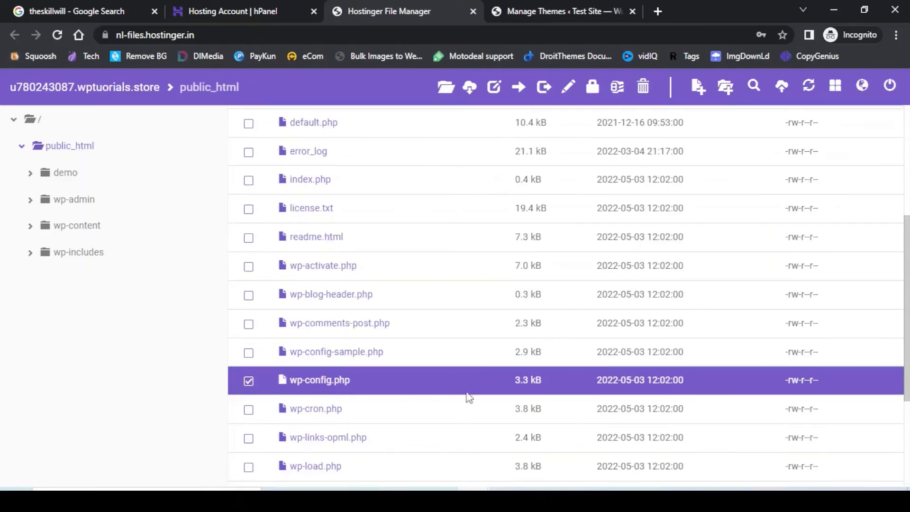
pyautogui.click(248, 381)
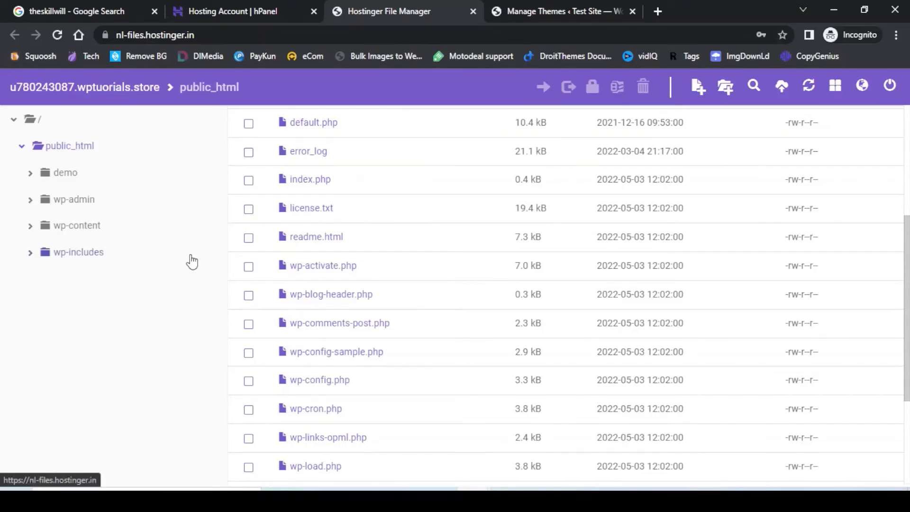
# Close the File Manager and Manage Themes tabs and open the Backups page from Files.
pyautogui.click(473, 11)
pyautogui.click(473, 11)
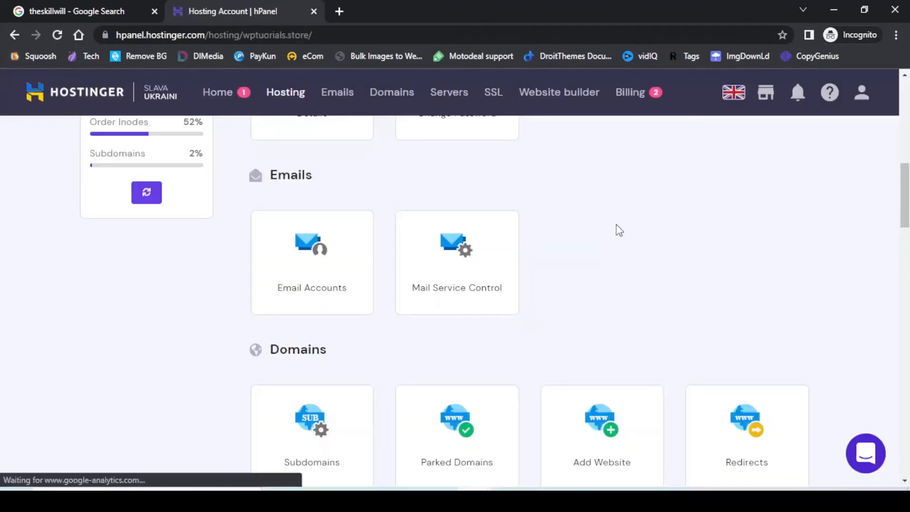
pyautogui.scroll(8, 618, 225)
pyautogui.scroll(-10, 758, 248)
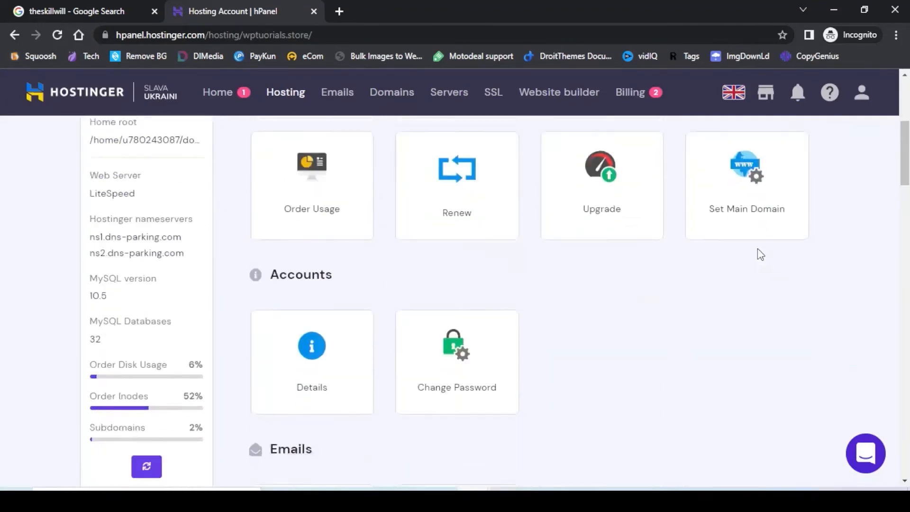
pyautogui.scroll(-12, 829, 266)
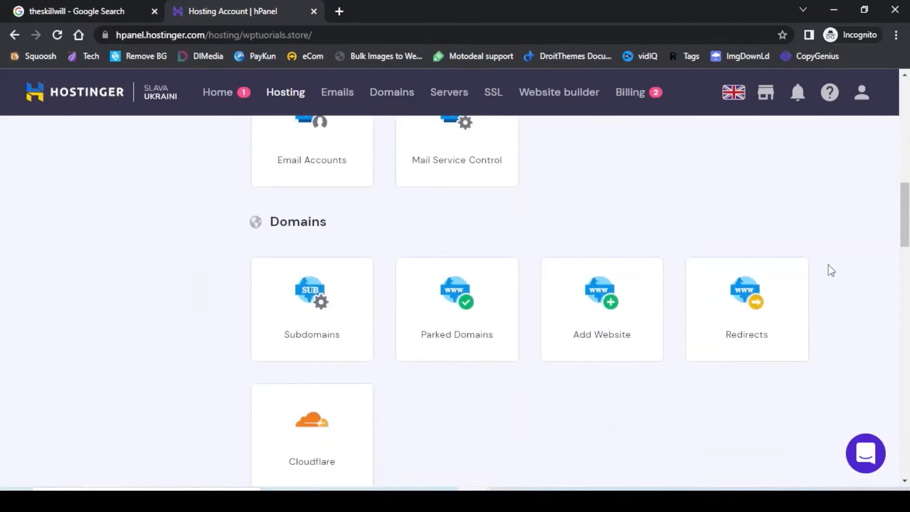
pyautogui.scroll(-4, 828, 271)
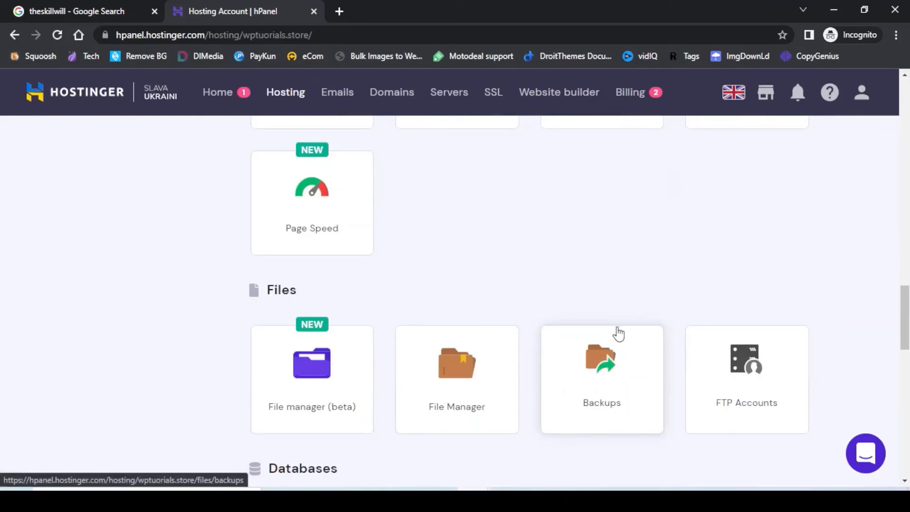
pyautogui.click(598, 368)
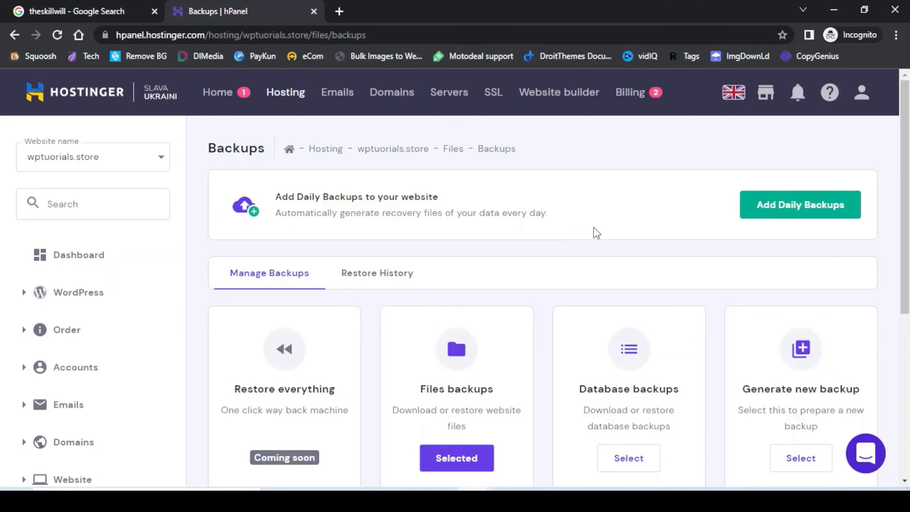
pyautogui.scroll(-3, 596, 232)
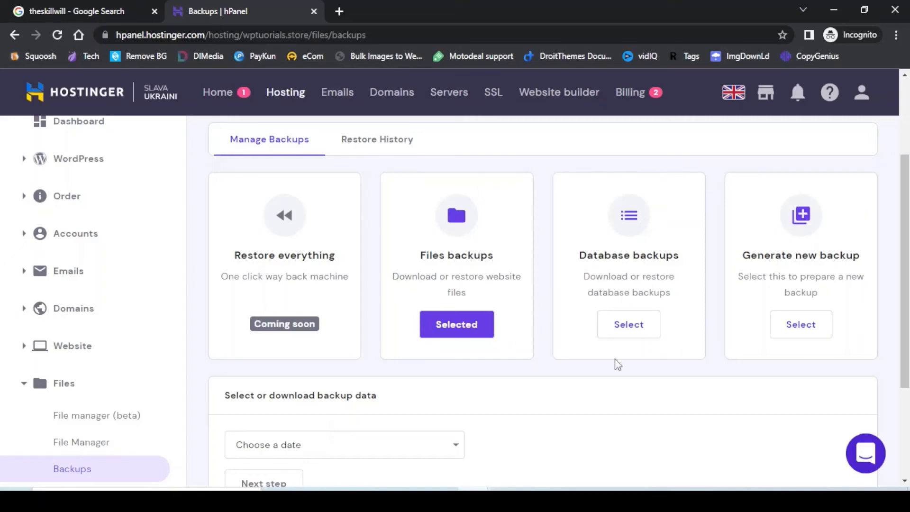
pyautogui.scroll(-1, 532, 383)
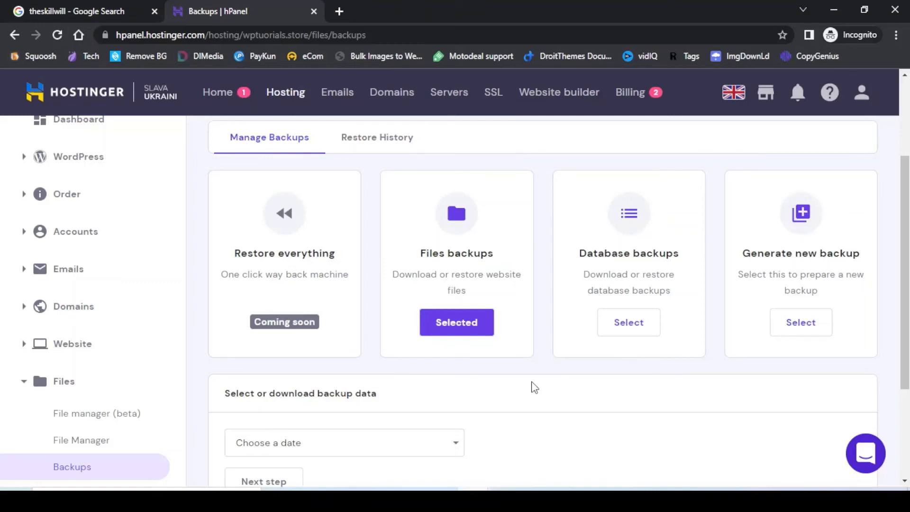
pyautogui.scroll(3, 534, 388)
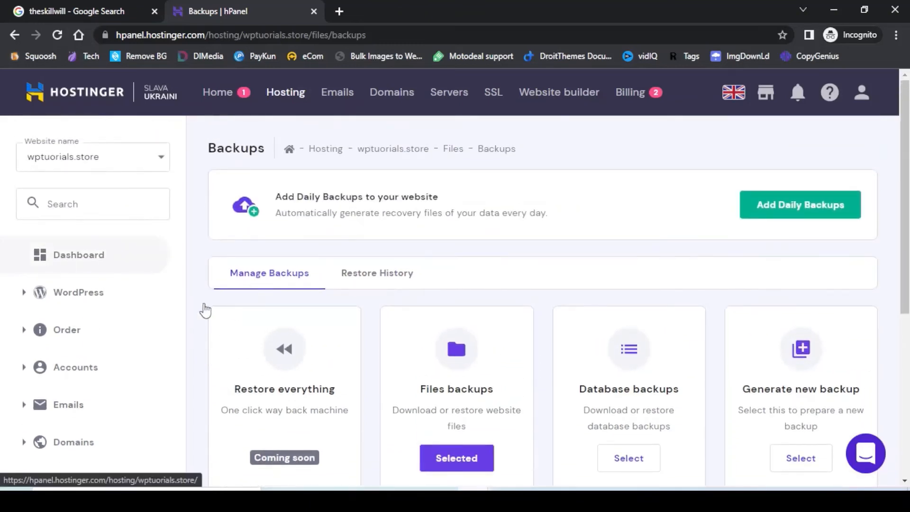
# Return to the Hosting overview and open the FTP Accounts page.
pyautogui.click(205, 311)
pyautogui.scroll(-3, 754, 272)
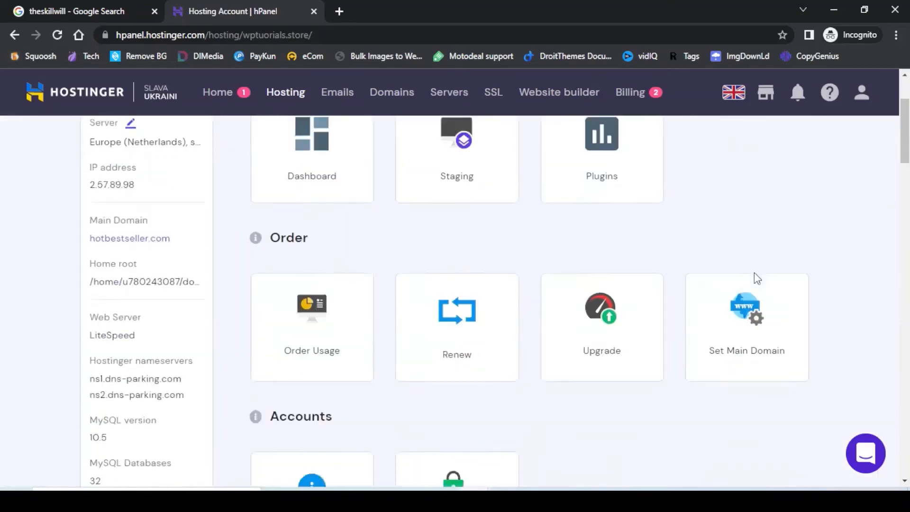
pyautogui.scroll(-18, 755, 273)
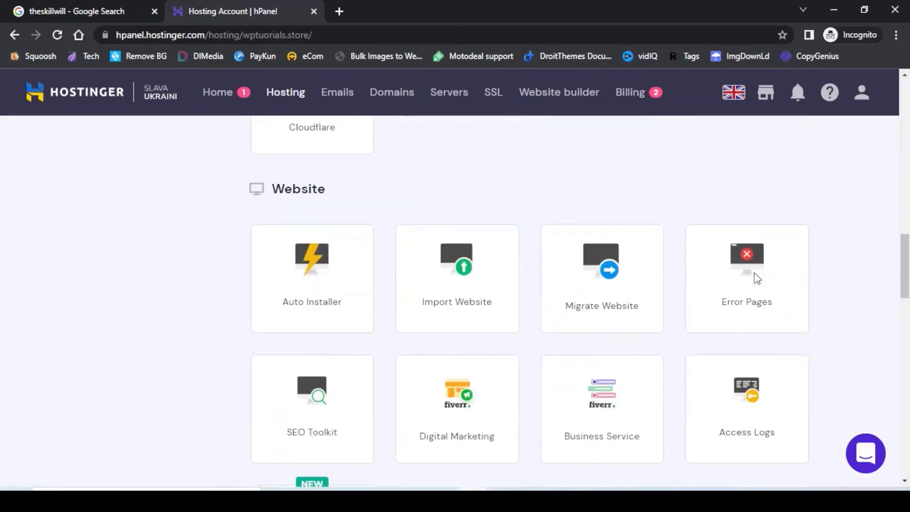
pyautogui.scroll(-8, 755, 273)
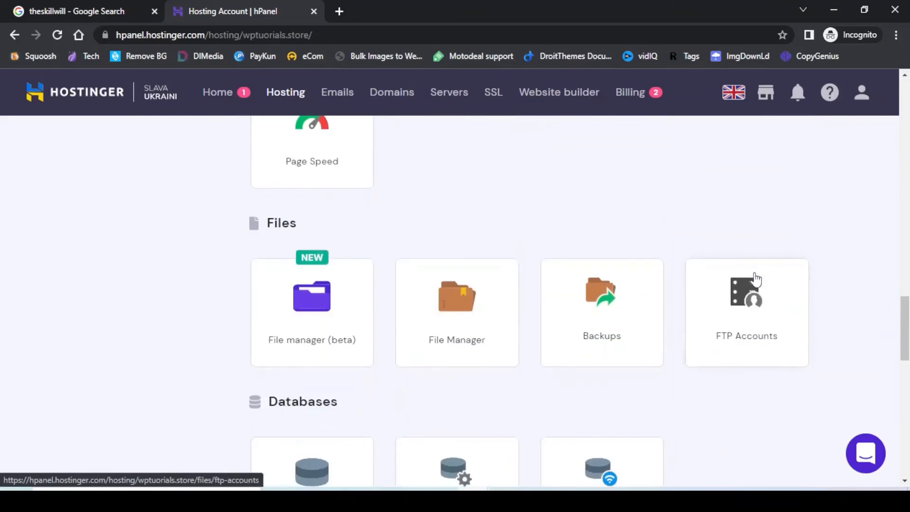
pyautogui.scroll(-3, 756, 280)
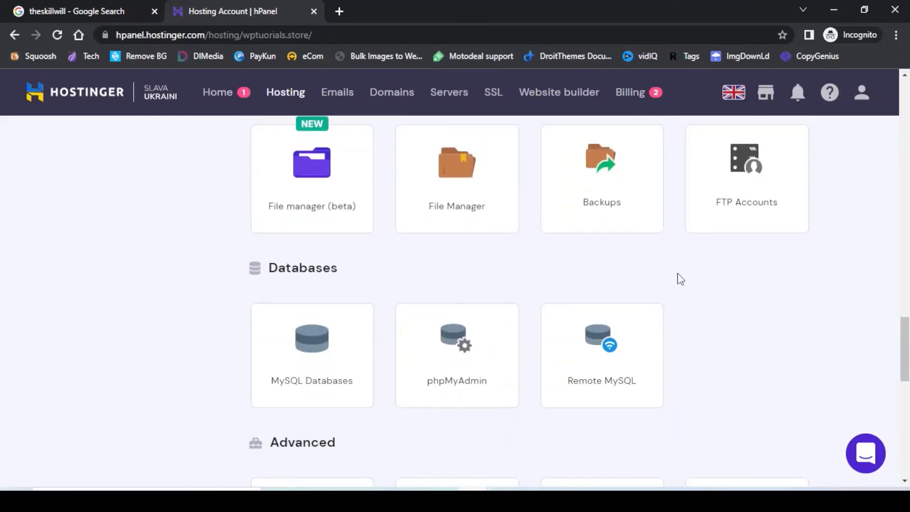
pyautogui.click(752, 179)
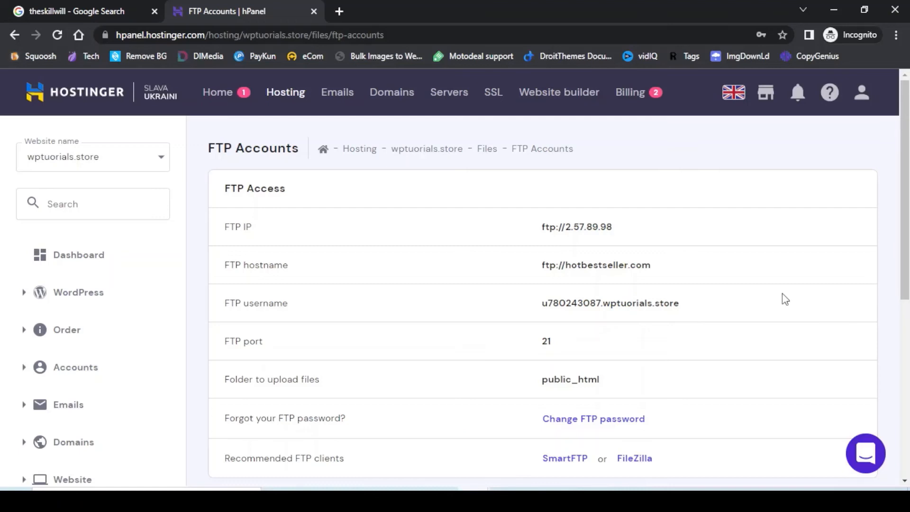
pyautogui.scroll(-4, 783, 294)
pyautogui.scroll(-1, 783, 294)
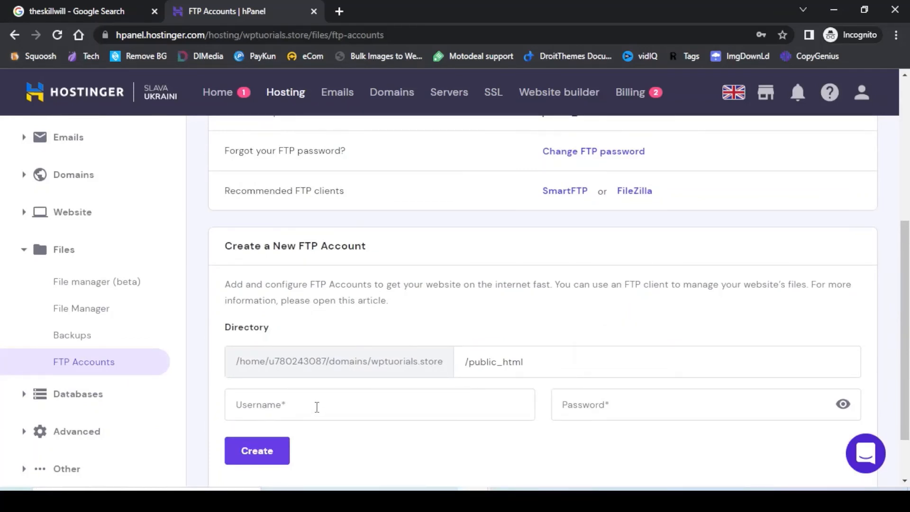
# Create a new FTP account for /public_html with a chosen username and password.
pyautogui.click(317, 408)
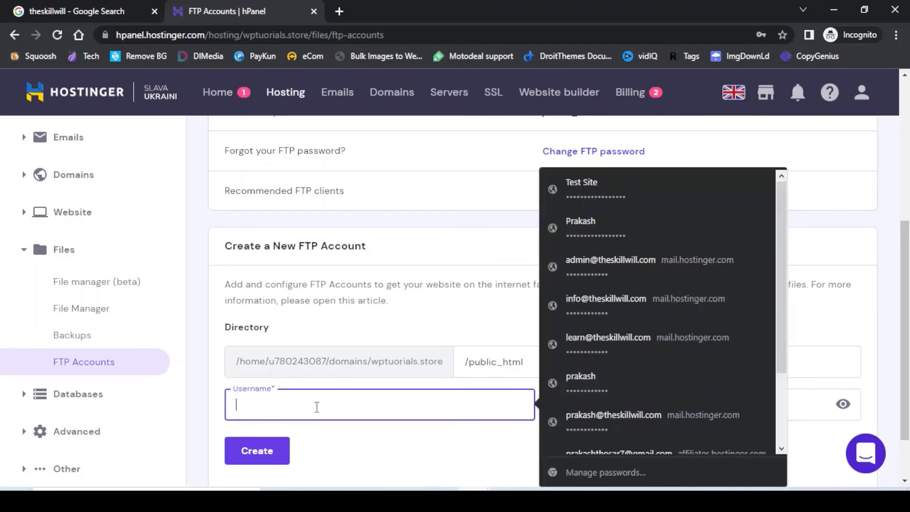
pyautogui.write('Prakash')
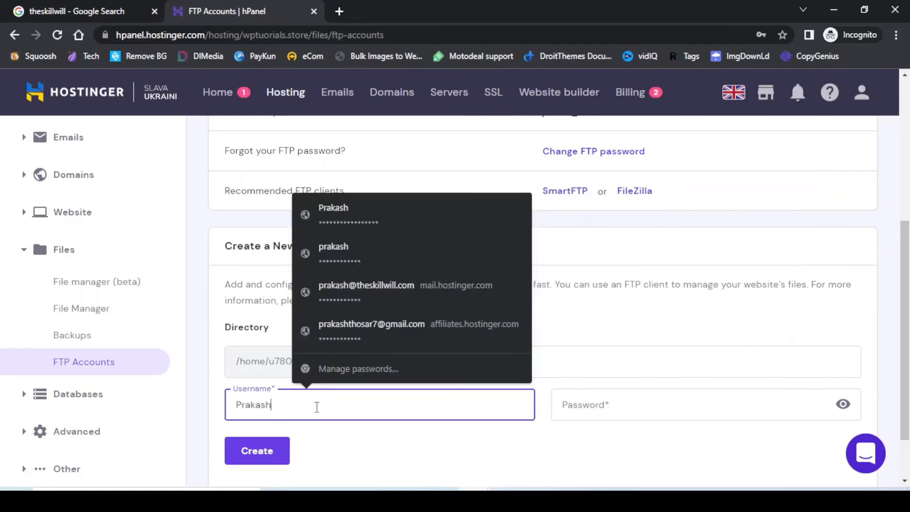
pyautogui.press('Tab')
pyautogui.write('P••••••••')
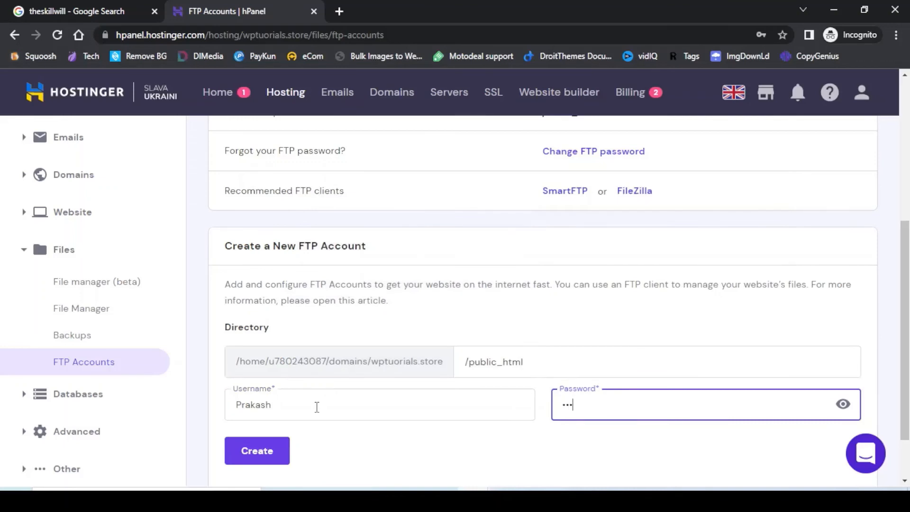
pyautogui.write('•••')
pyautogui.scroll(-2, 316, 407)
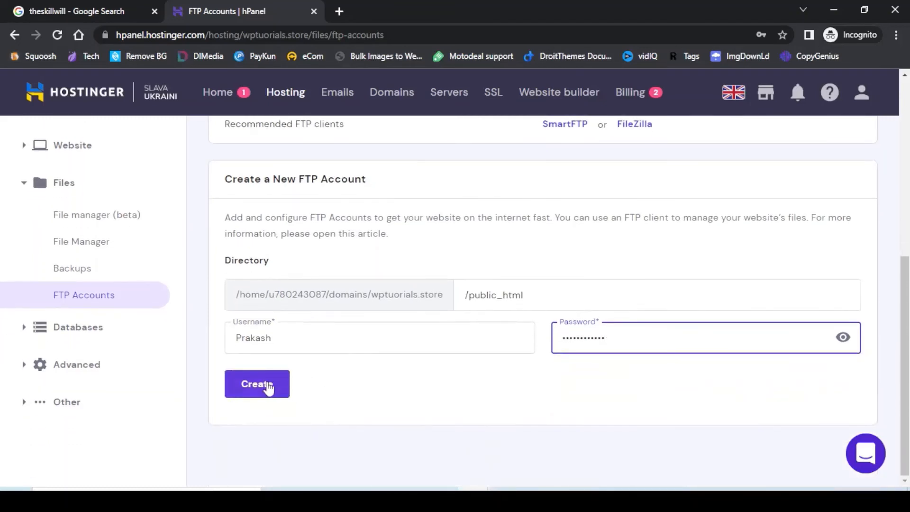
pyautogui.click(268, 388)
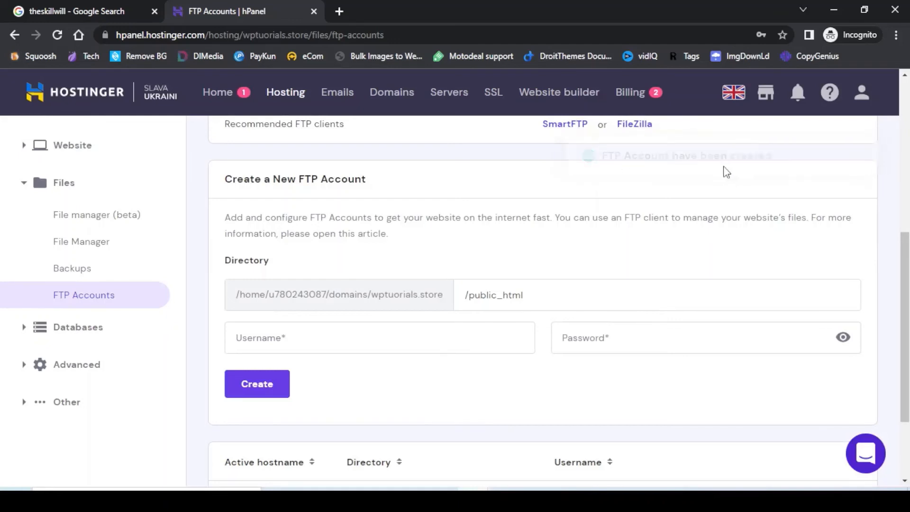
pyautogui.scroll(-3, 525, 365)
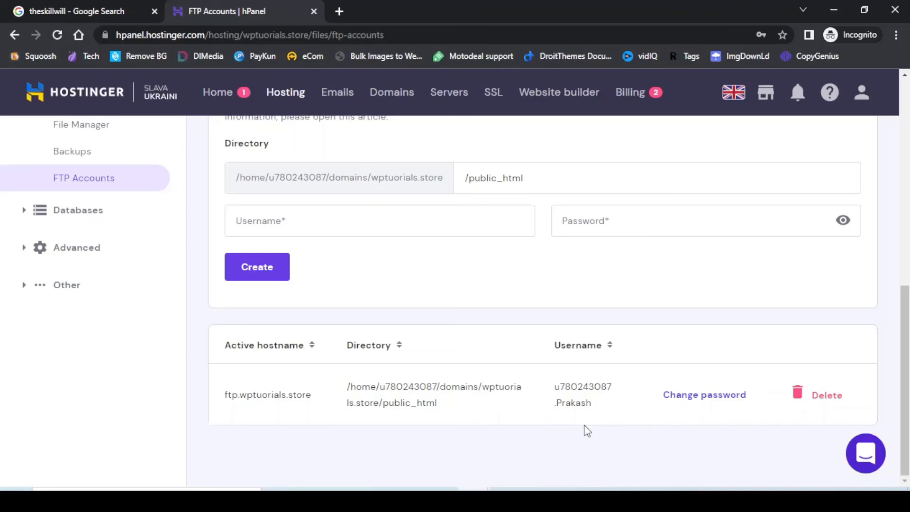
pyautogui.scroll(10, 586, 430)
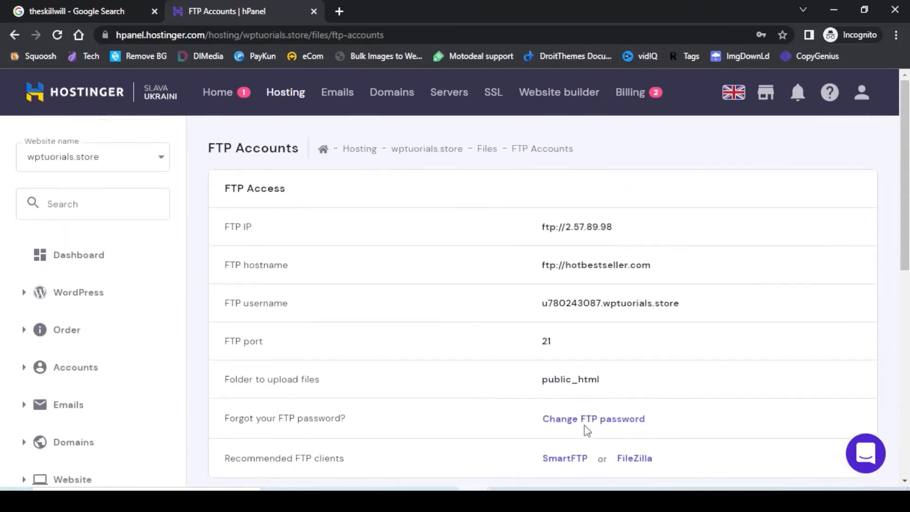
# Go back to the Hosting overview and open the MySQL Databases page.
pyautogui.click(64, 258)
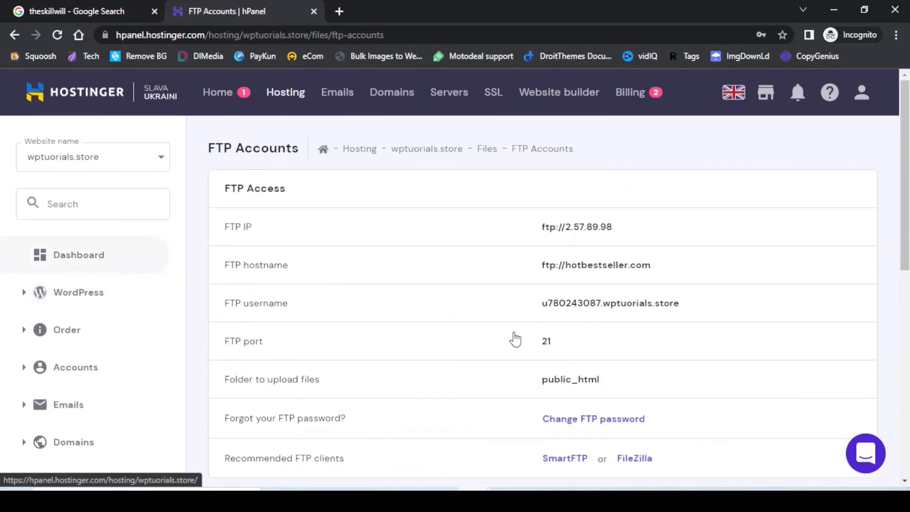
pyautogui.scroll(-15, 739, 303)
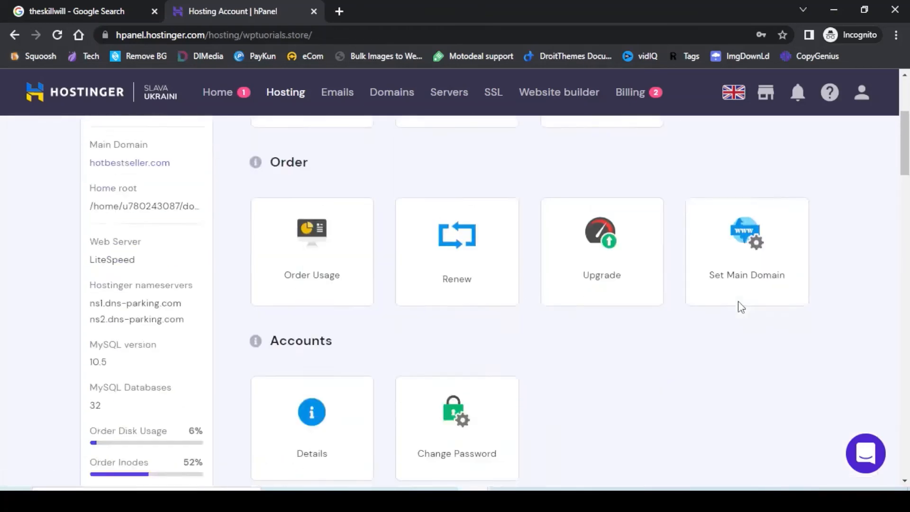
pyautogui.scroll(-9, 740, 306)
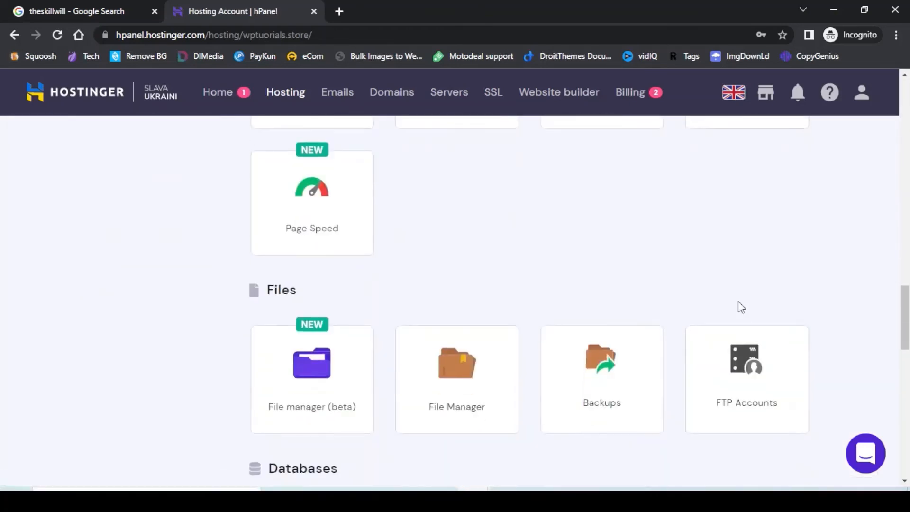
pyautogui.scroll(-1, 741, 307)
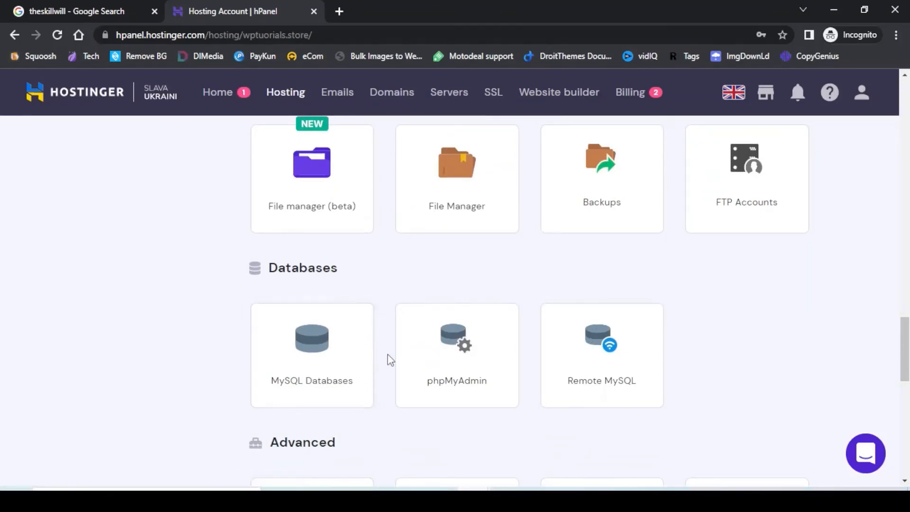
pyautogui.click(322, 355)
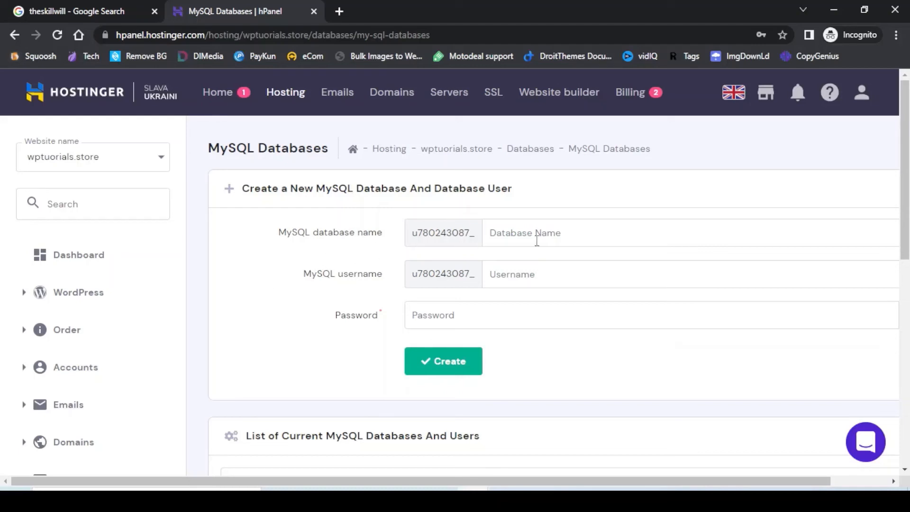
# Create the Demo database with the User database user and a password.
pyautogui.click(566, 236)
pyautogui.write('Demo')
pyautogui.click(540, 278)
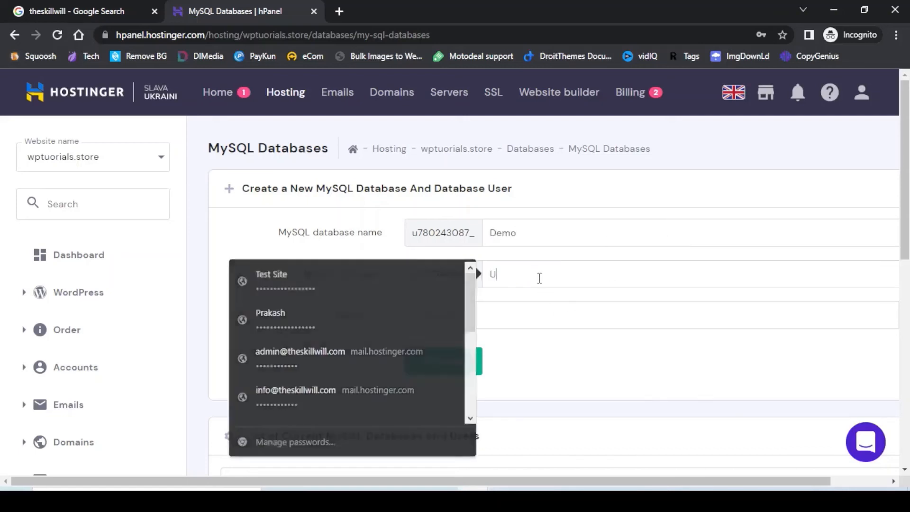
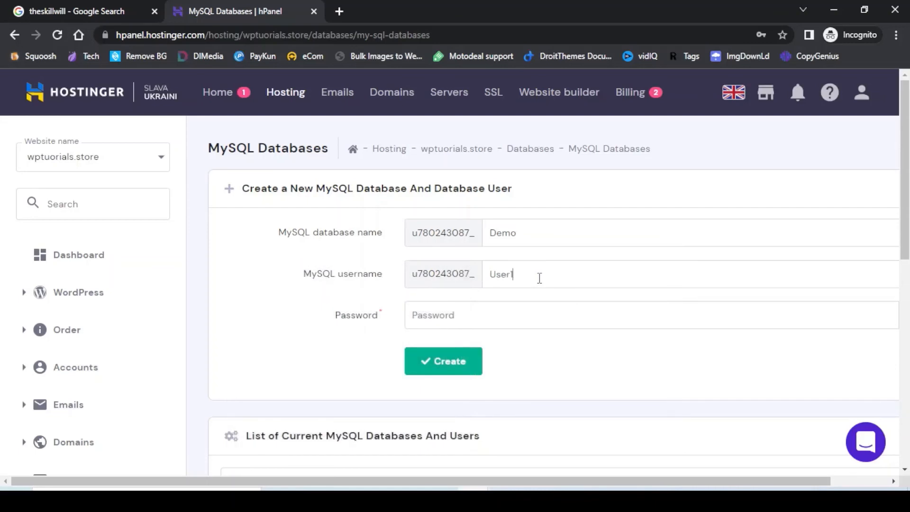
pyautogui.press('Tab')
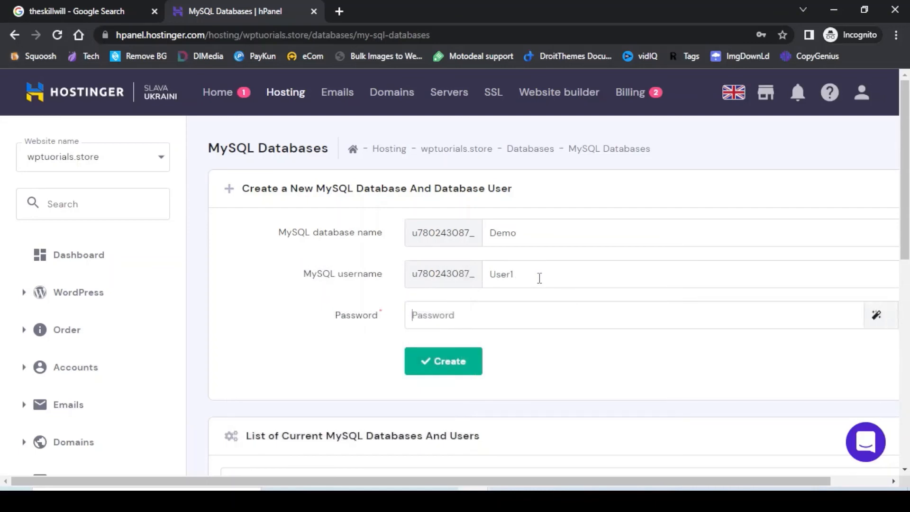
pyautogui.click(444, 362)
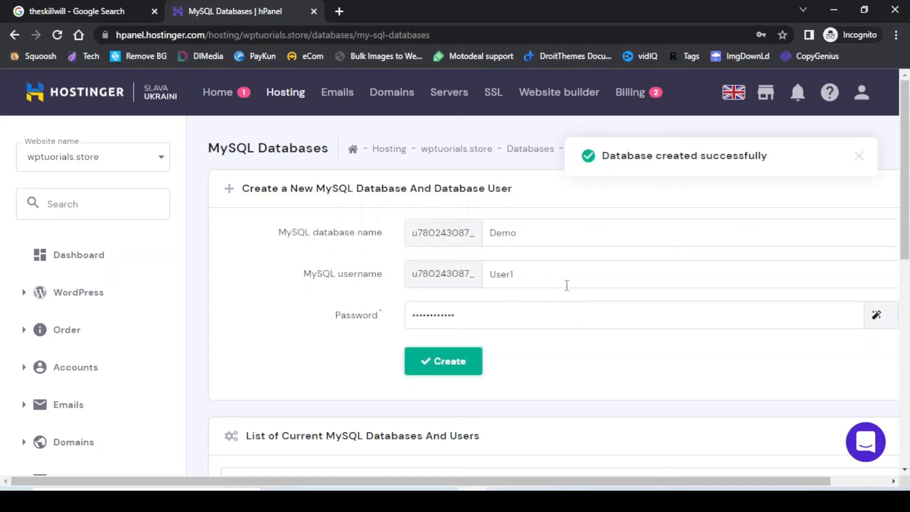
pyautogui.scroll(-5, 567, 285)
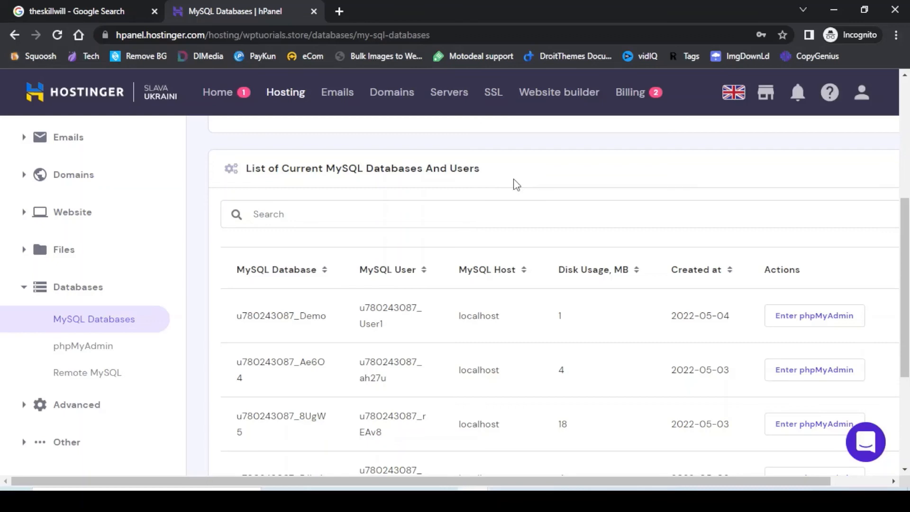
pyautogui.scroll(-3, 517, 185)
pyautogui.scroll(8, 517, 185)
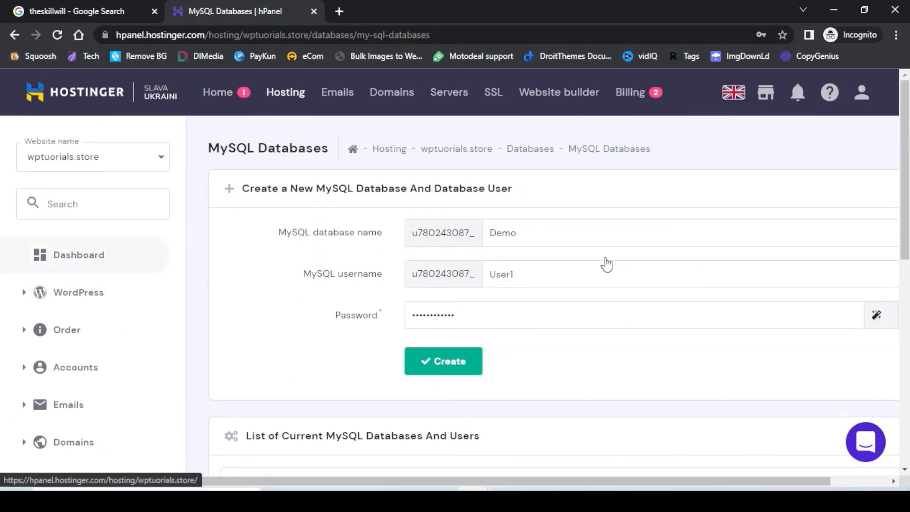
pyautogui.scroll(-5, 795, 265)
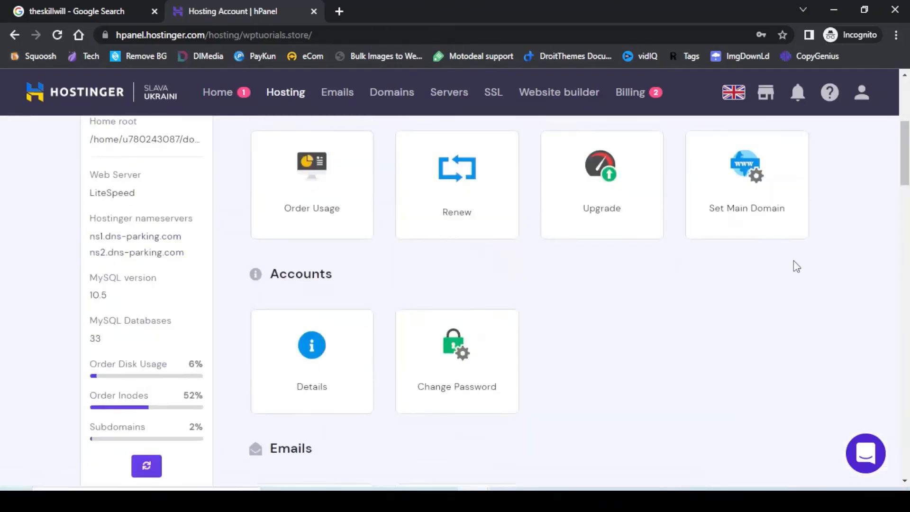
pyautogui.scroll(-20, 795, 261)
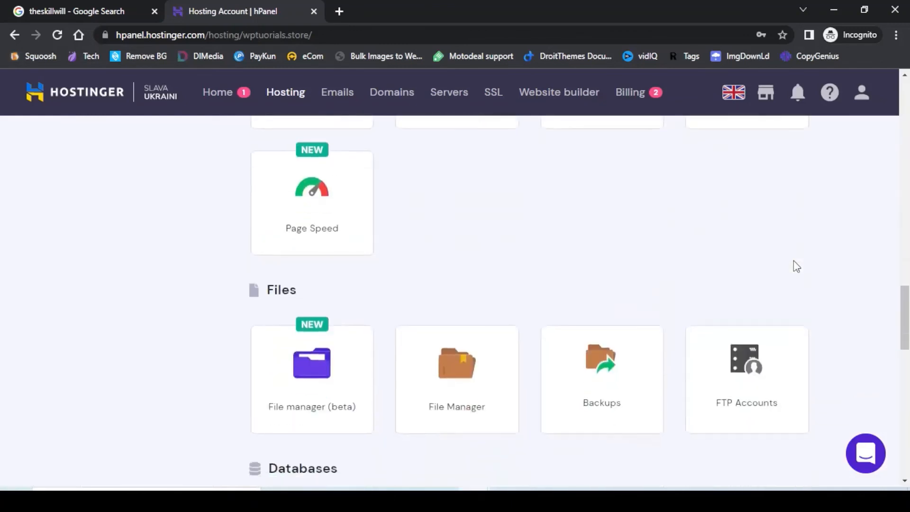
pyautogui.scroll(-3, 795, 267)
pyautogui.scroll(-2, 794, 280)
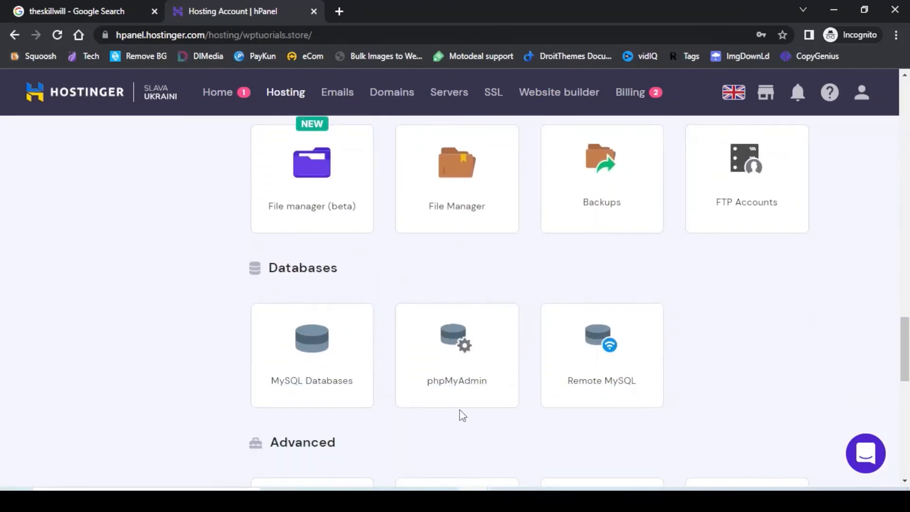
pyautogui.click(460, 351)
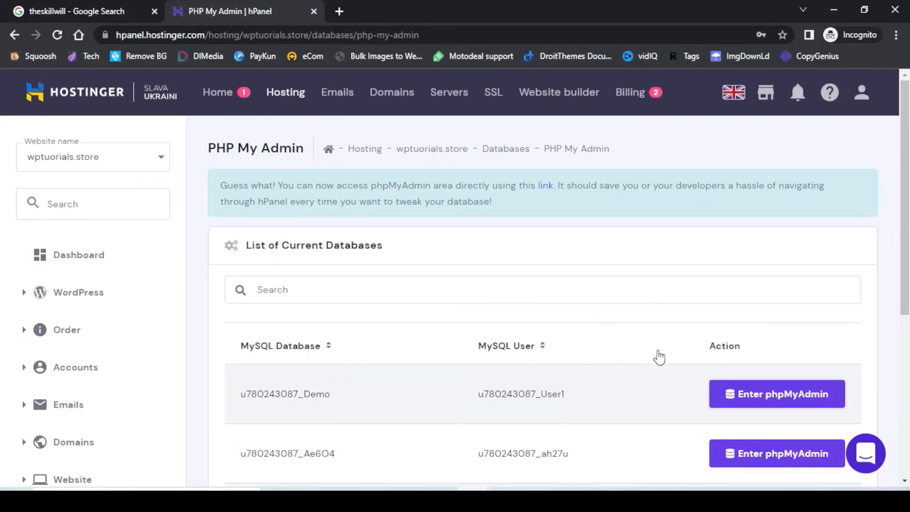
pyautogui.click(750, 403)
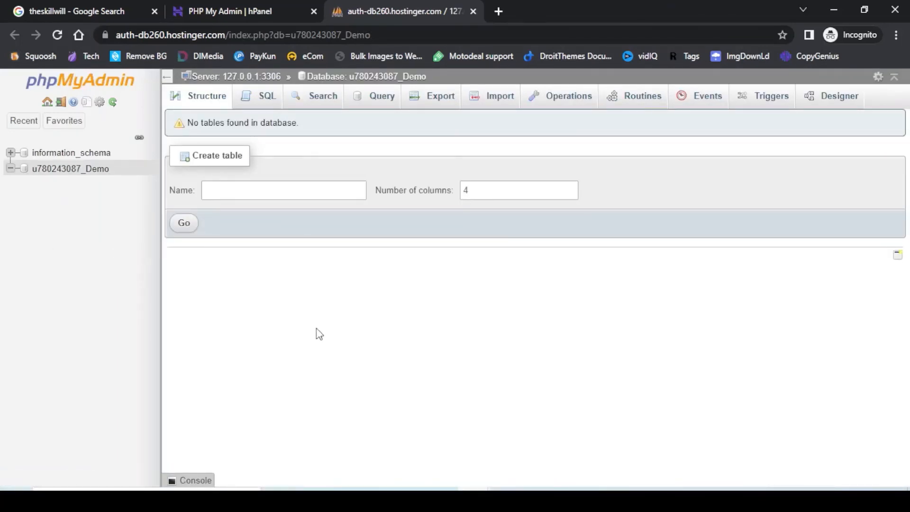
# Create a table named user_table with 4 columns.
pyautogui.click(224, 189)
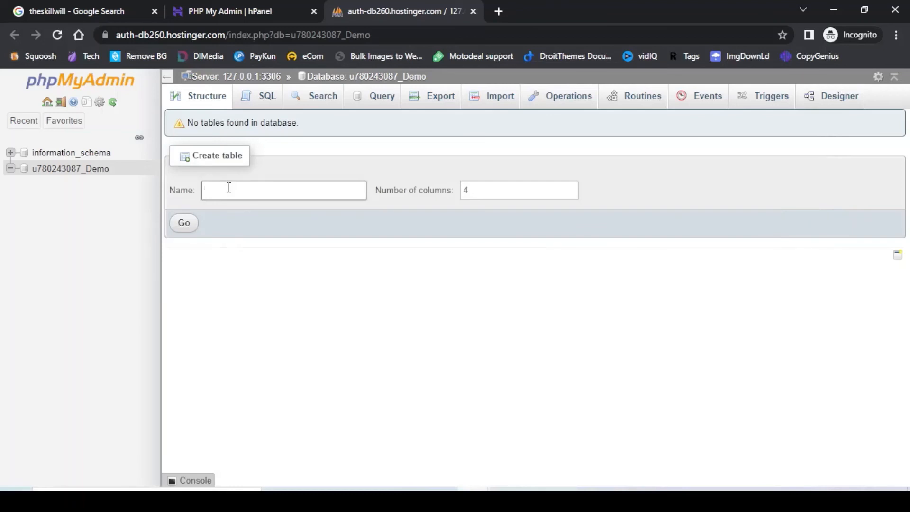
pyautogui.write('user_table')
pyautogui.press('Tab')
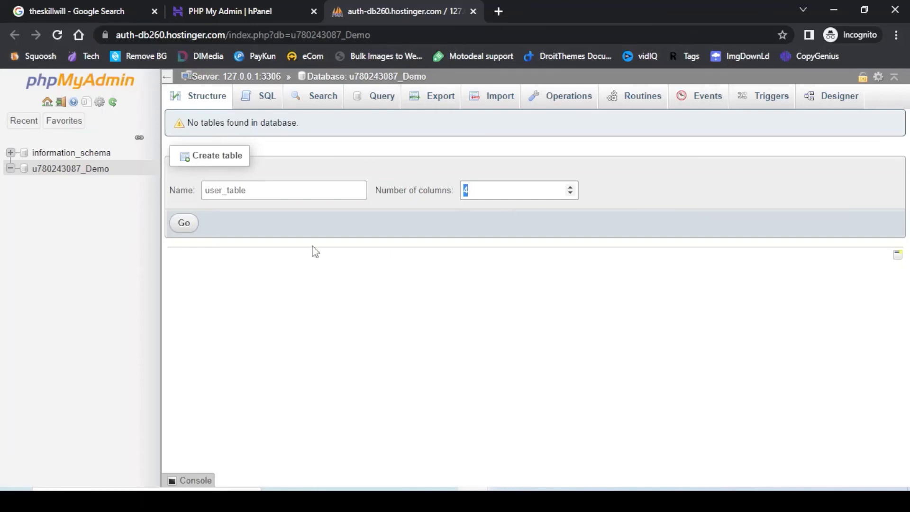
pyautogui.click(179, 224)
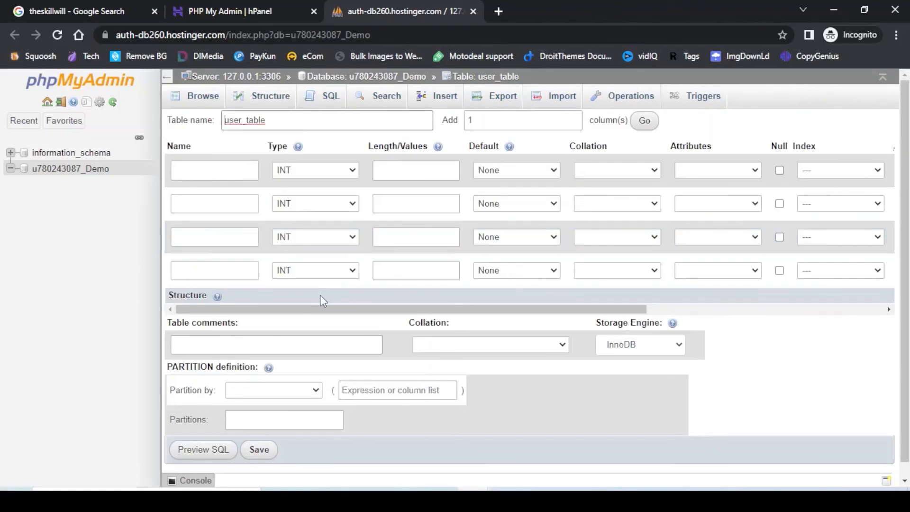
# Name the four columns Name, ID, Password and Date.
pyautogui.click(205, 171)
pyautogui.write('Name')
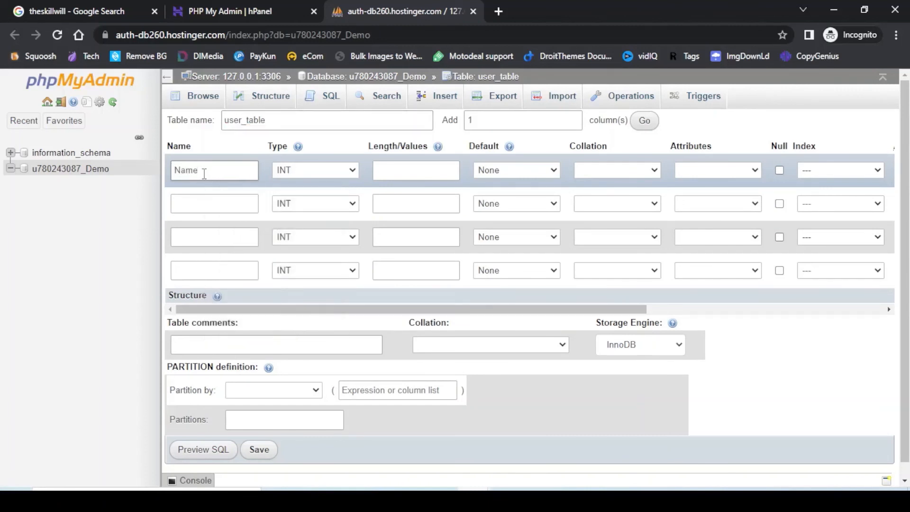
pyautogui.click(195, 203)
pyautogui.write('ID')
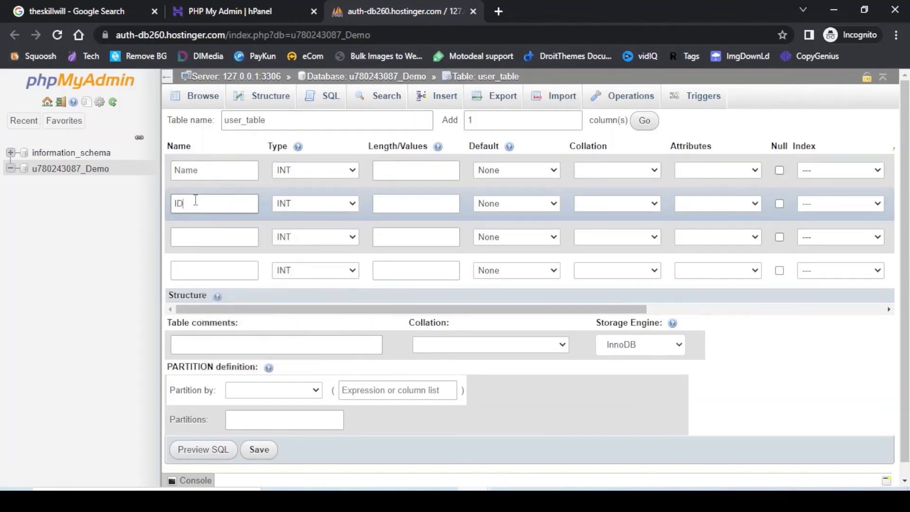
pyautogui.click(182, 238)
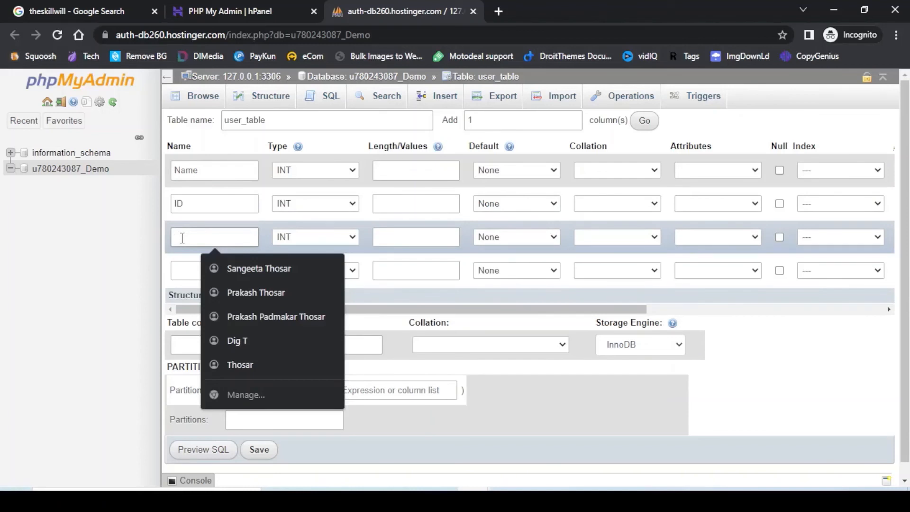
pyautogui.write('Pass')
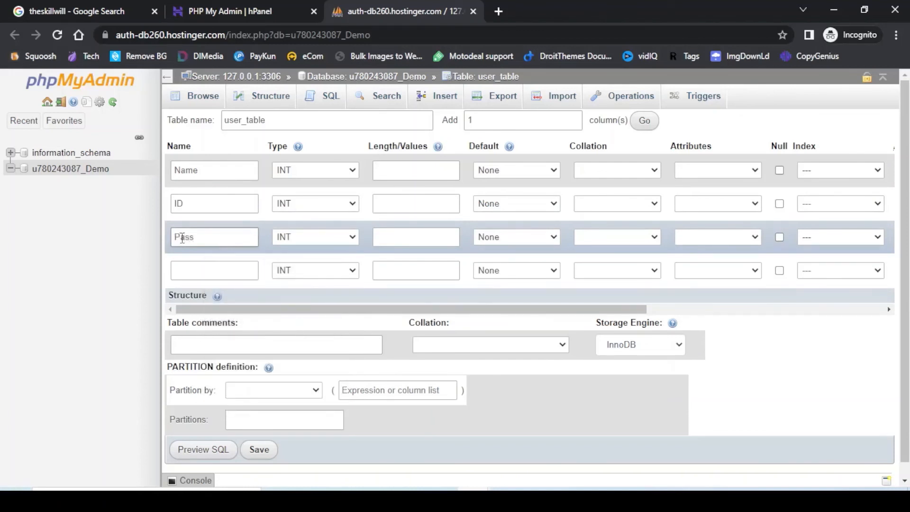
pyautogui.write('word')
pyautogui.click(200, 274)
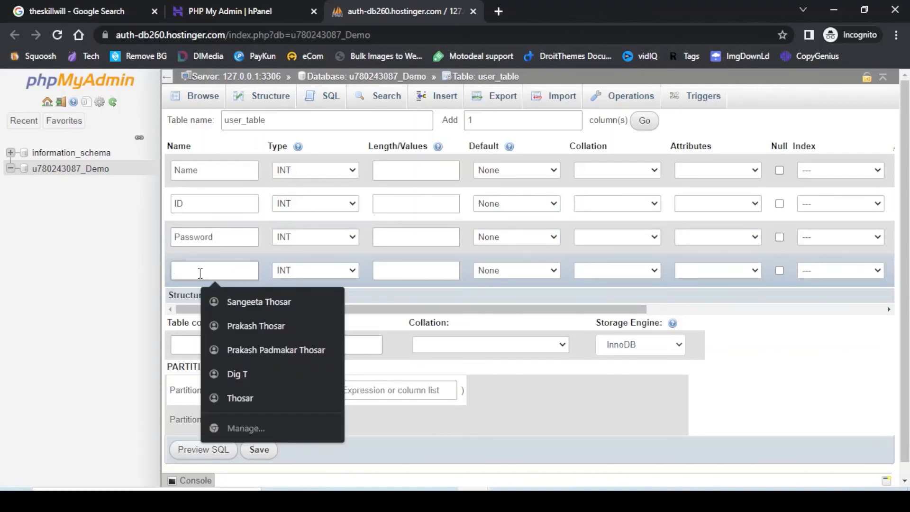
pyautogui.write('Date')
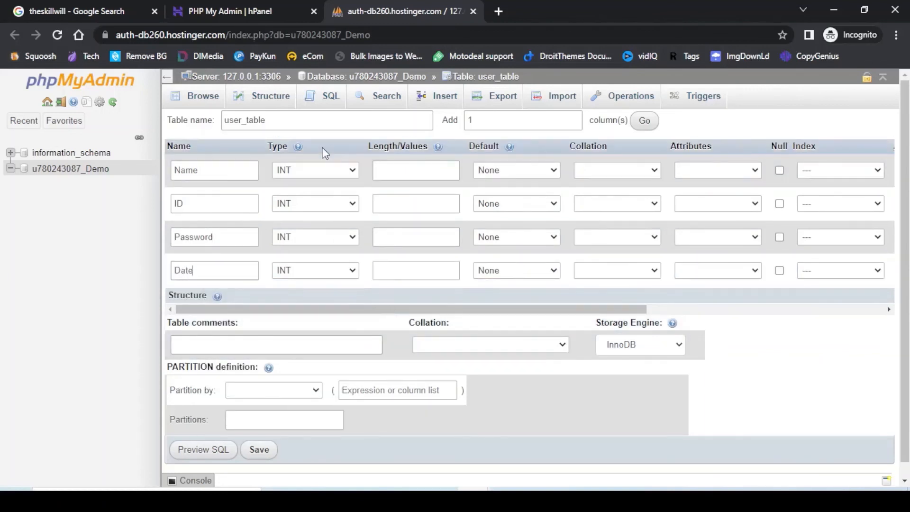
# Set Password and Date to VARCHAR and Name to TEXT.
pyautogui.click(322, 238)
pyautogui.click(309, 264)
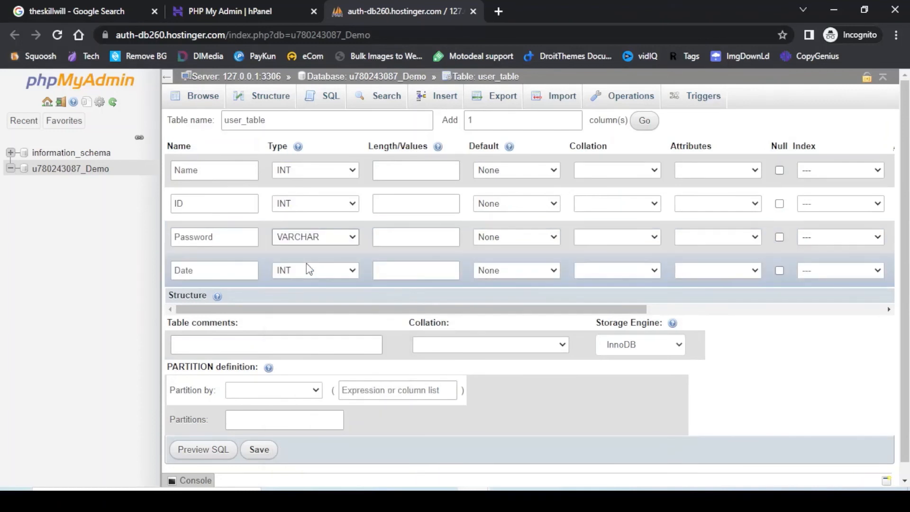
pyautogui.click(326, 276)
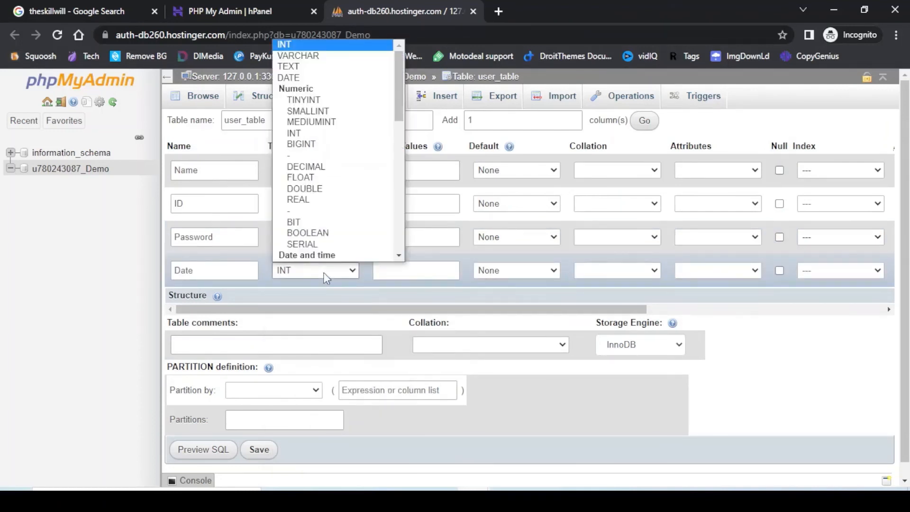
pyautogui.click(297, 56)
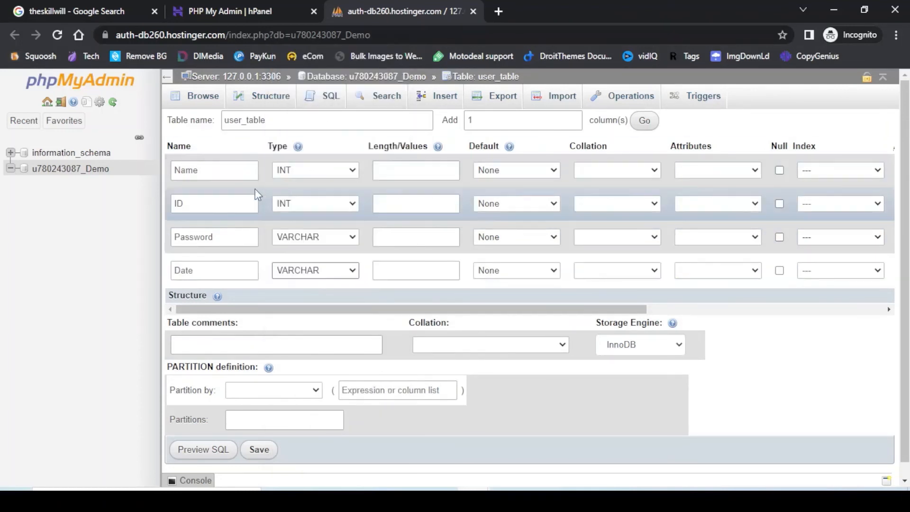
pyautogui.click(346, 170)
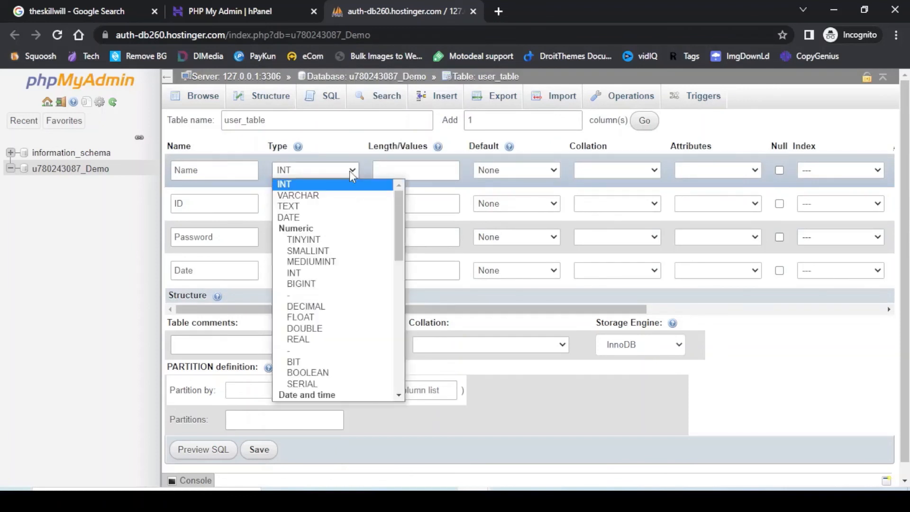
pyautogui.click(301, 205)
# Give the columns lengths 25, 10, 25, 10, allow null ID, and save the table.
pyautogui.click(382, 171)
pyautogui.write('25')
pyautogui.click(385, 203)
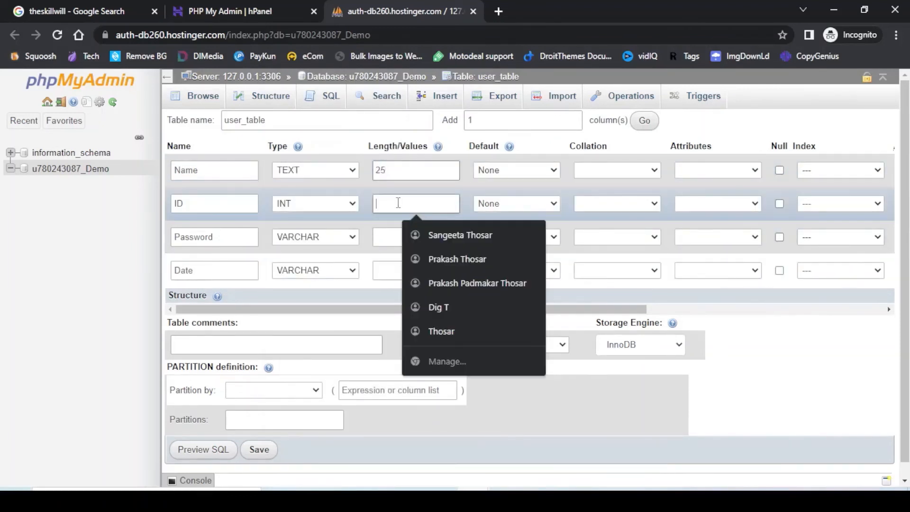
pyautogui.write('10')
pyautogui.click(392, 236)
pyautogui.write('25')
pyautogui.click(391, 270)
pyautogui.write('10')
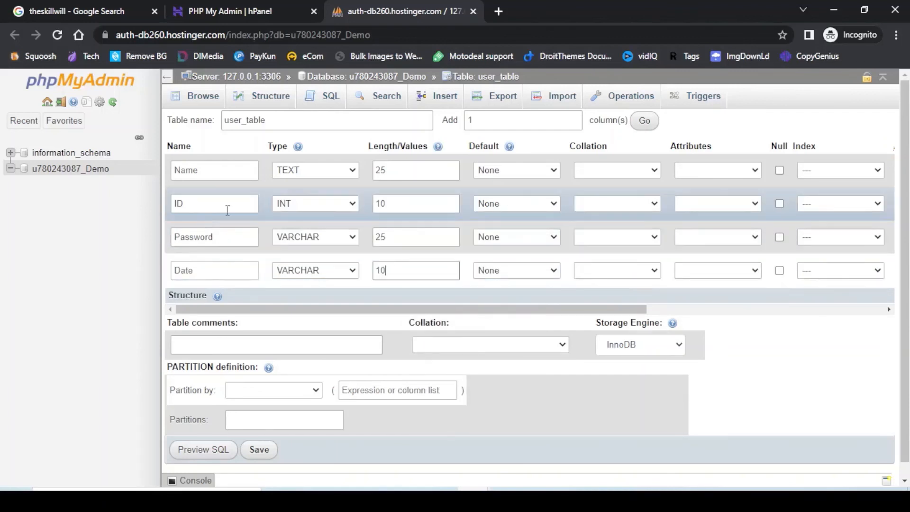
pyautogui.click(780, 203)
pyautogui.scroll(-1, 778, 355)
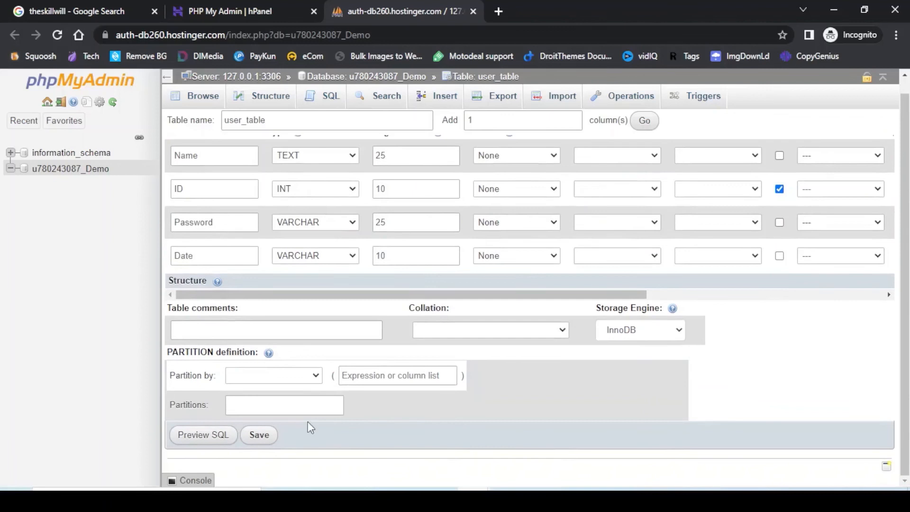
pyautogui.click(259, 436)
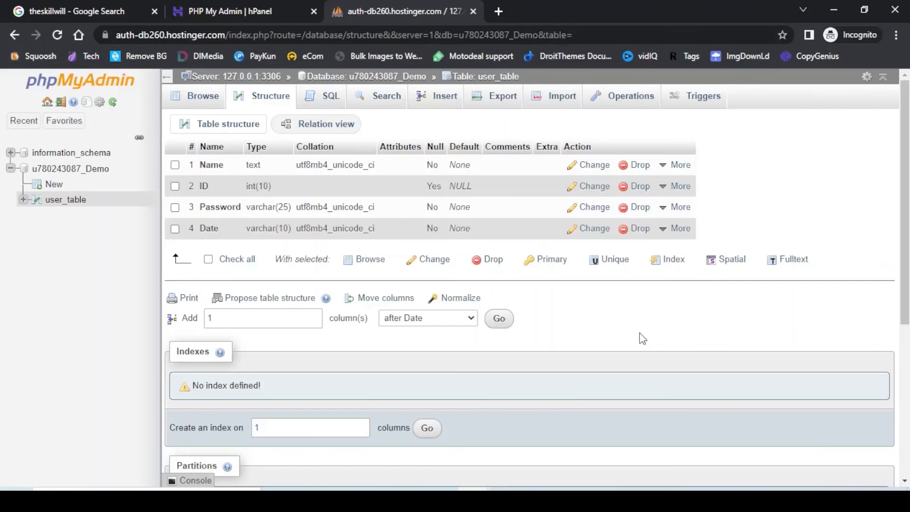
# Close the phpMyAdmin tab to return to hPanel.
pyautogui.click(472, 10)
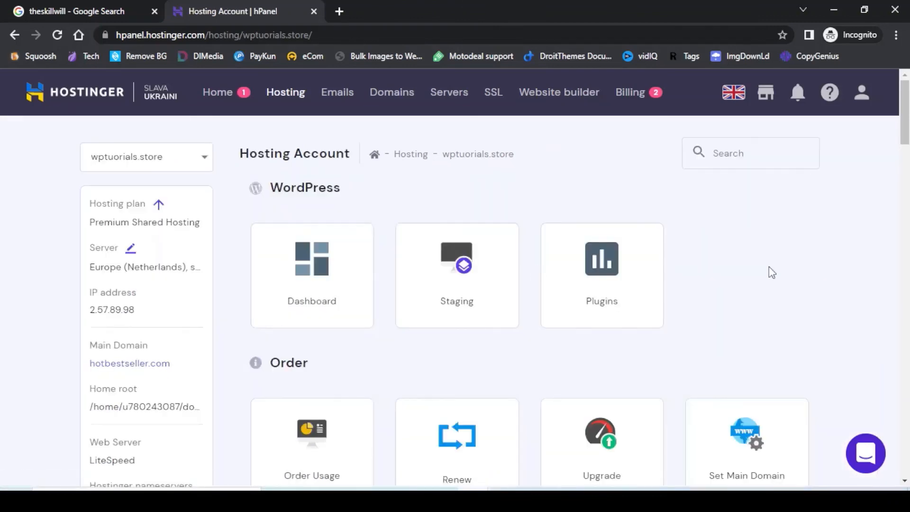
# View the DNS Zone Editor for wptutorials.store, then return to the Hosting dashboard.
pyautogui.scroll(-5, 769, 268)
pyautogui.scroll(-20, 770, 268)
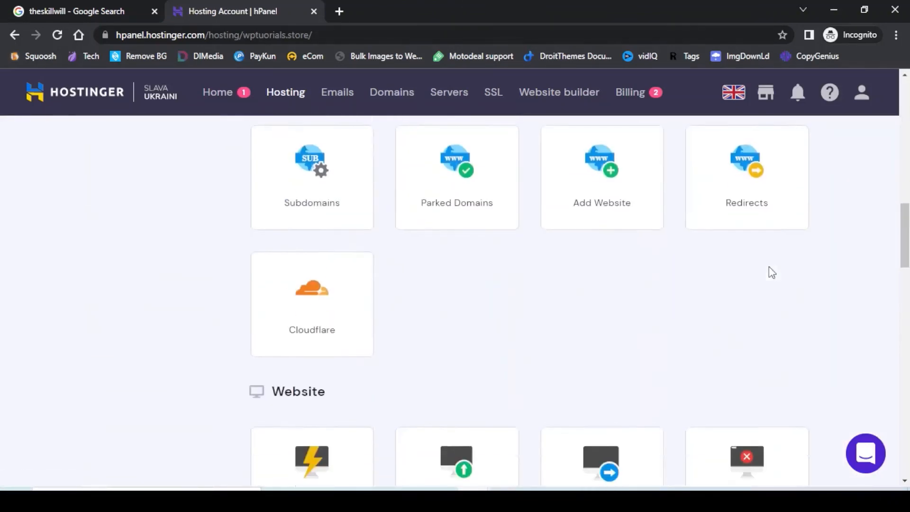
pyautogui.scroll(-3, 769, 272)
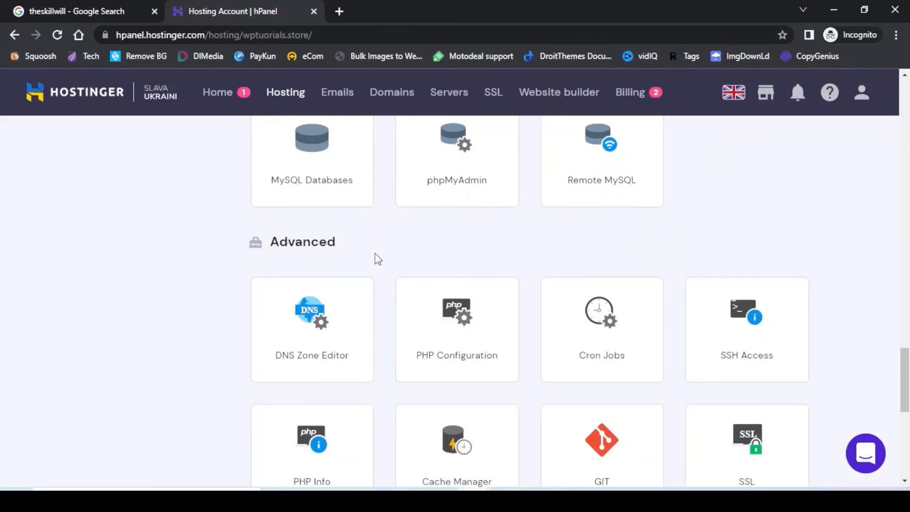
pyautogui.click(309, 356)
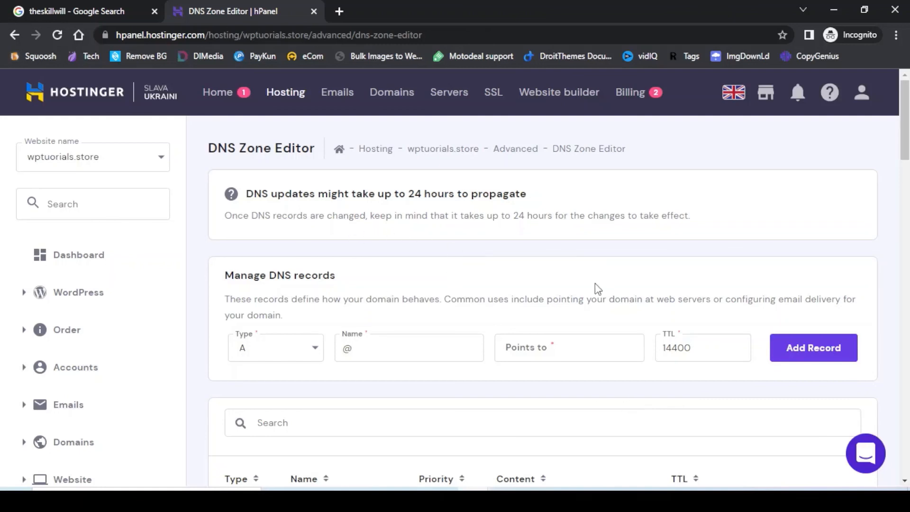
pyautogui.click(76, 260)
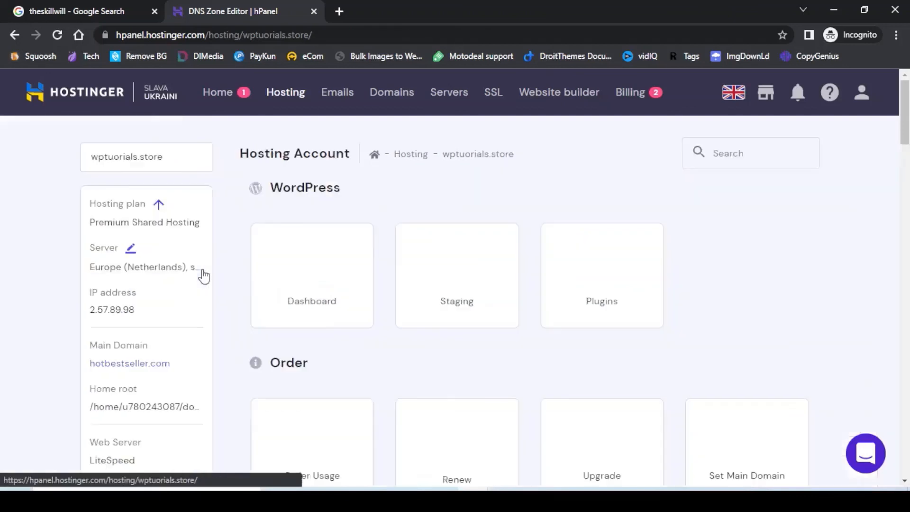
# Open the PHP Configuration page from the Advanced section.
pyautogui.scroll(-9, 733, 324)
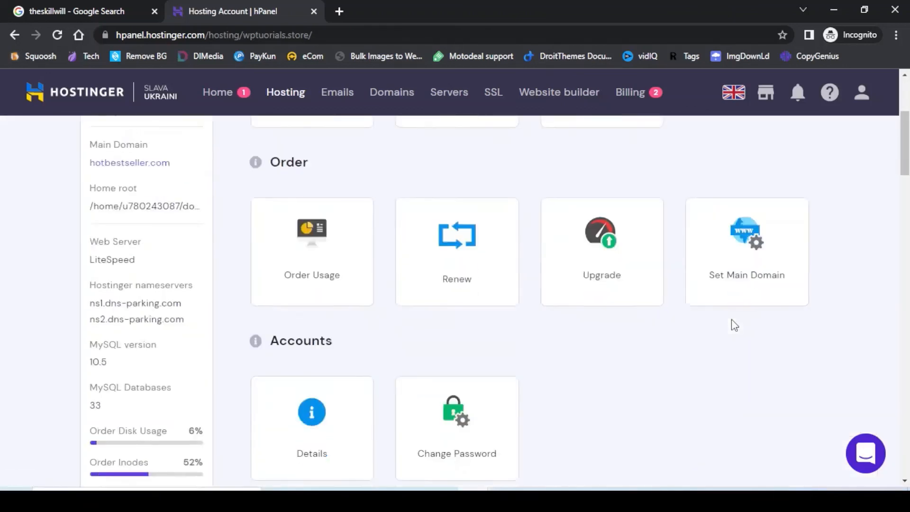
pyautogui.scroll(-20, 732, 320)
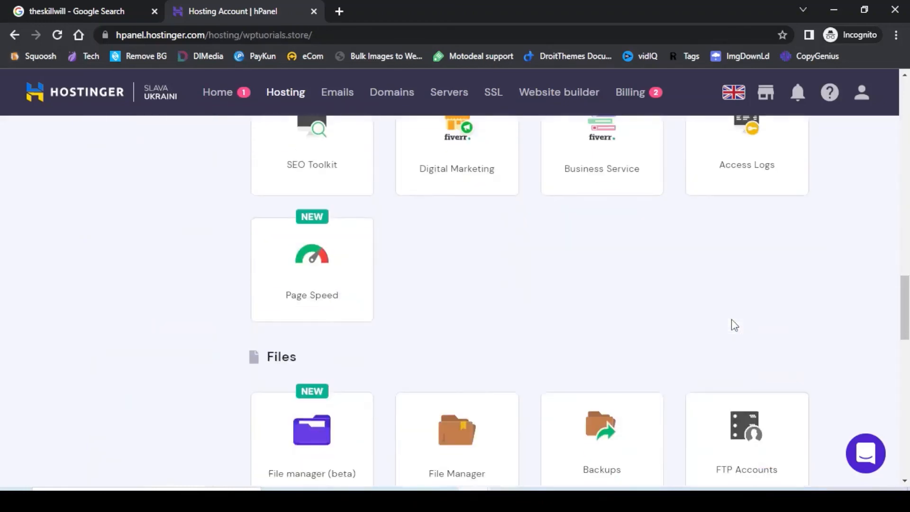
pyautogui.scroll(-8, 732, 320)
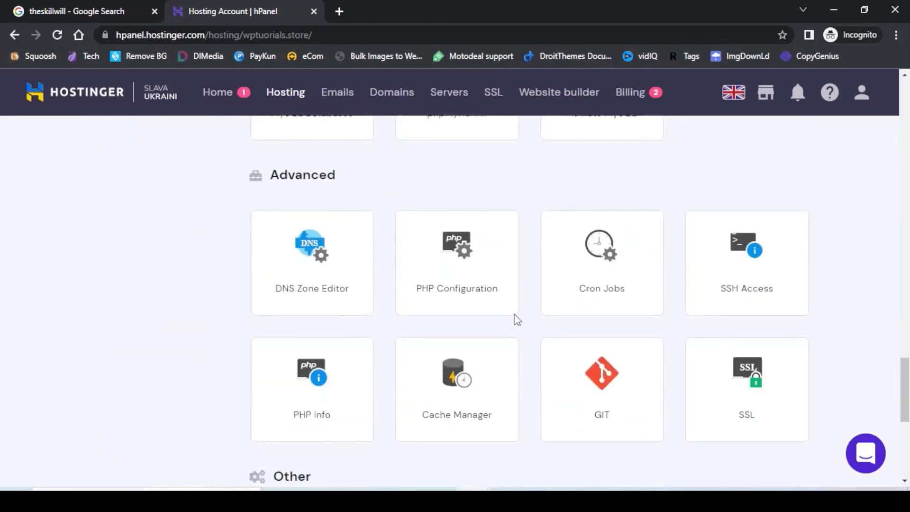
pyautogui.click(463, 272)
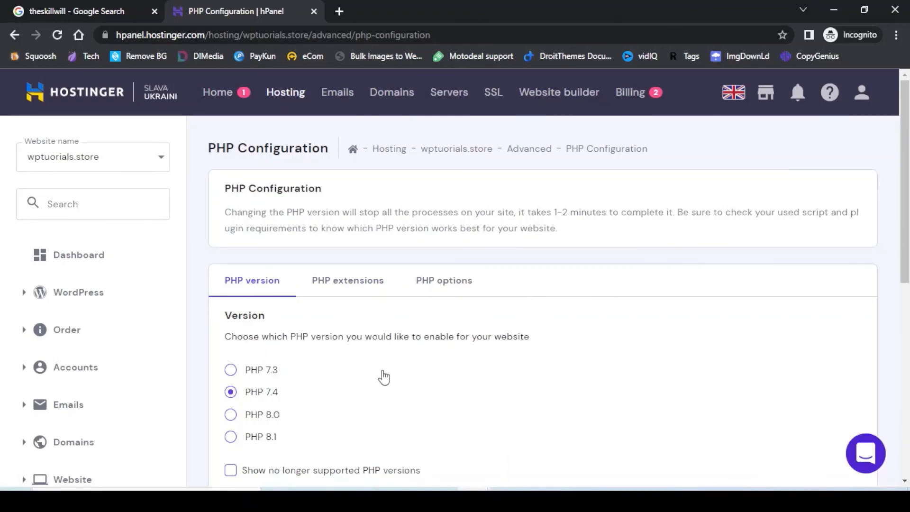
# Change wptutorials.store's PHP version from 7.4 to 8.0 and show the PHP extensions list.
pyautogui.scroll(-1, 384, 378)
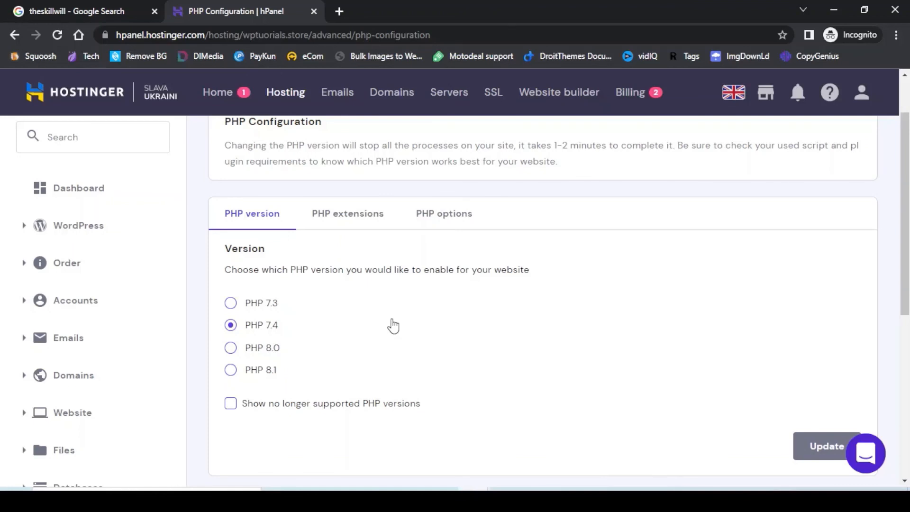
pyautogui.click(231, 348)
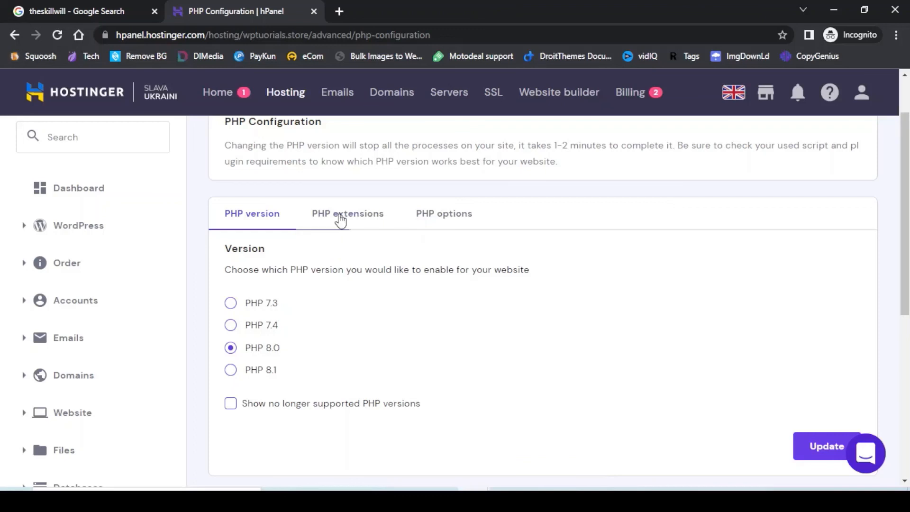
pyautogui.click(340, 218)
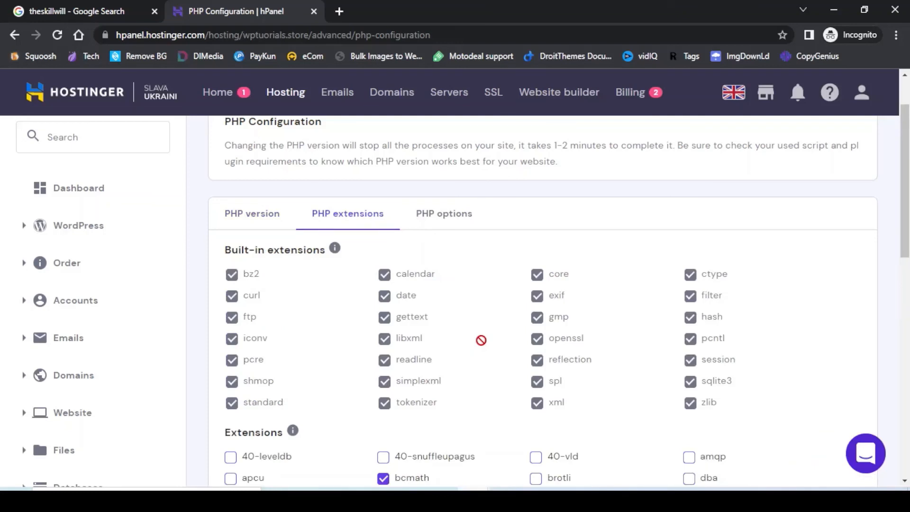
# Tick the memcache extension in the PHP extensions list, then go back to PHP version.
pyautogui.scroll(-3, 481, 340)
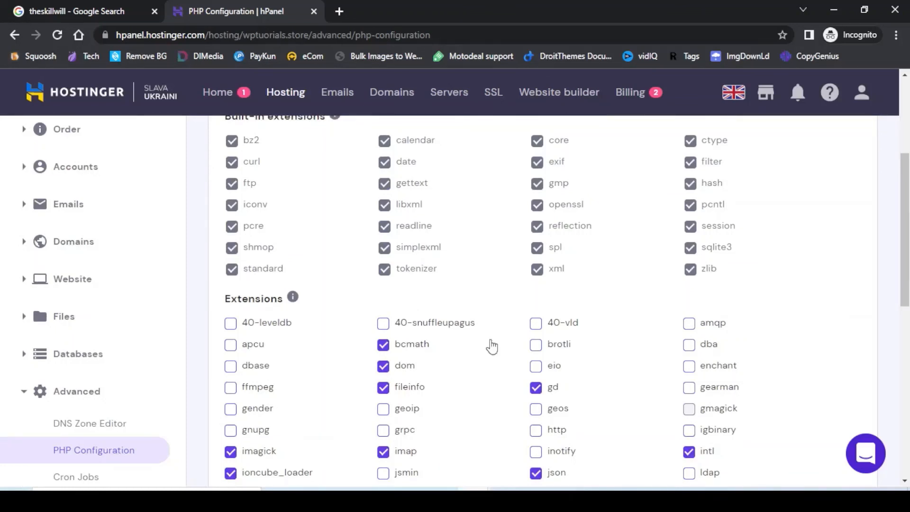
pyautogui.scroll(-4, 492, 347)
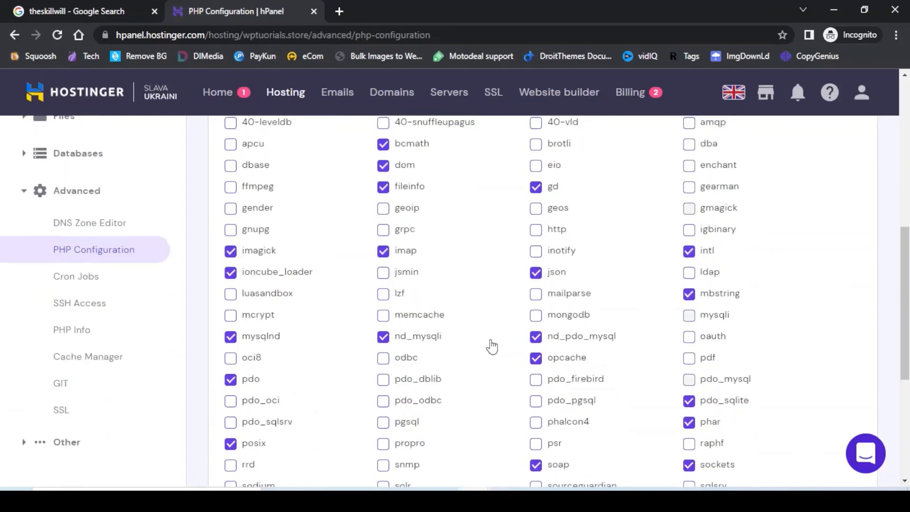
pyautogui.click(383, 315)
pyautogui.scroll(9, 488, 297)
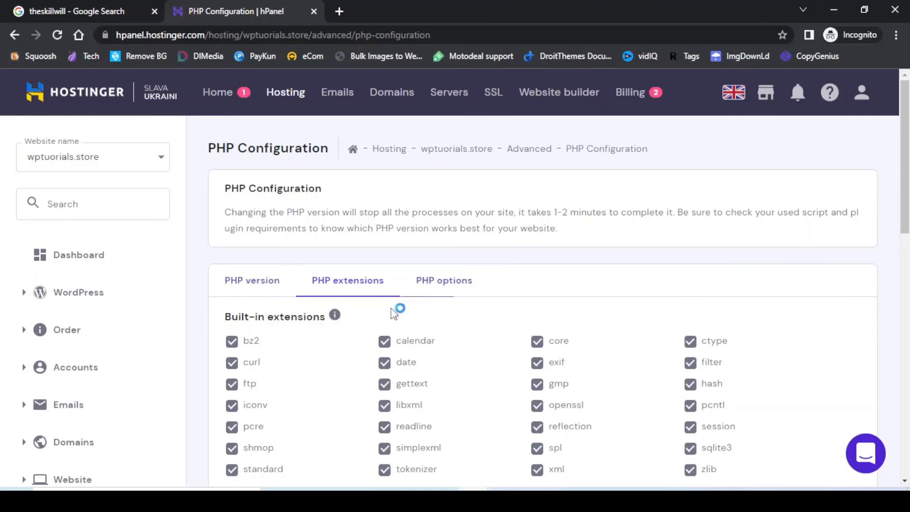
pyautogui.click(211, 284)
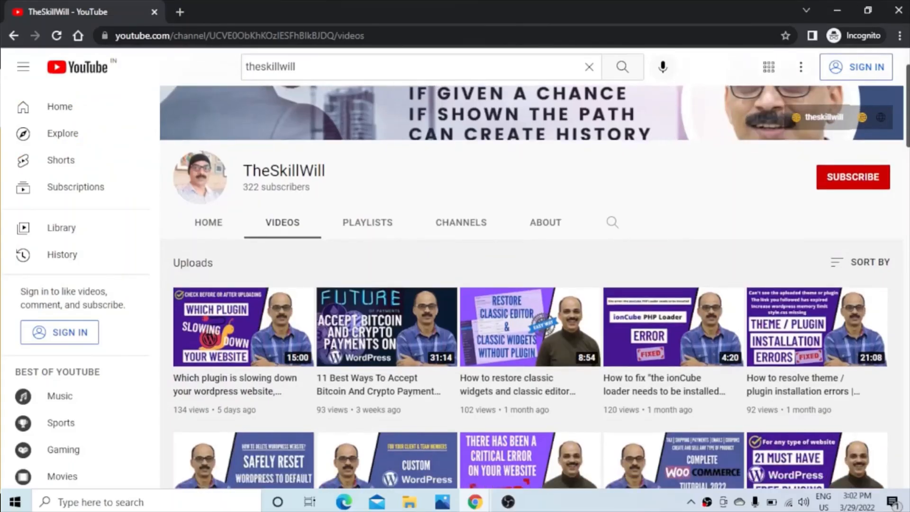
# Scroll through the channel's Videos tab, browsing about a year of WordPress and WooCommerce tutorials.
pyautogui.scroll(-3, 532, 284)
pyautogui.scroll(-5, 531, 284)
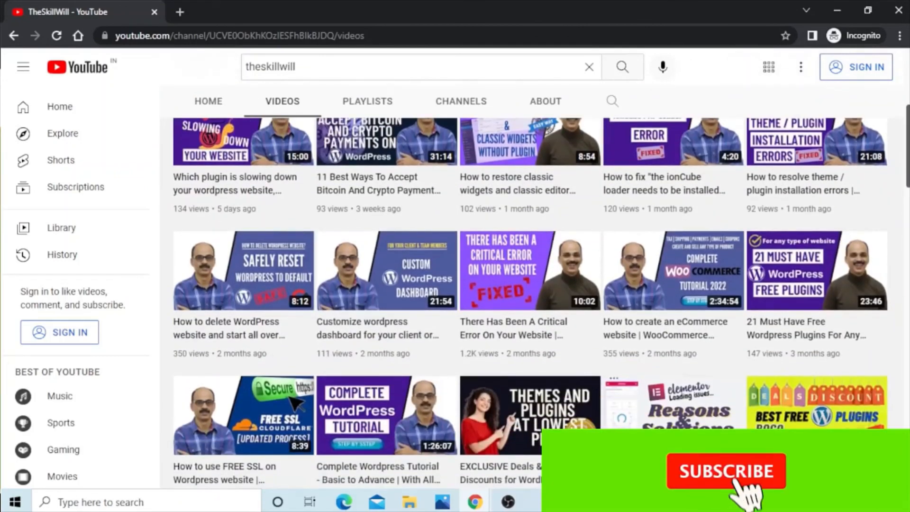
pyautogui.scroll(-3, 530, 303)
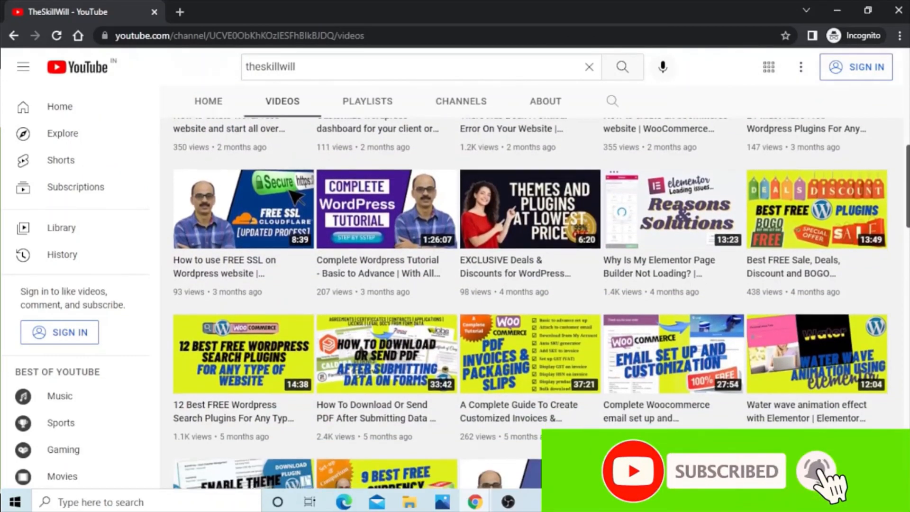
pyautogui.scroll(-5, 529, 304)
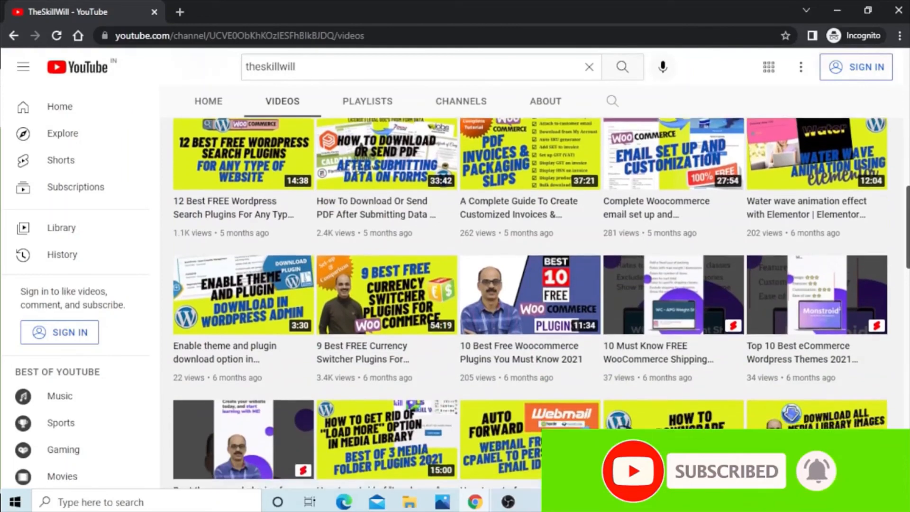
pyautogui.scroll(-5, 530, 304)
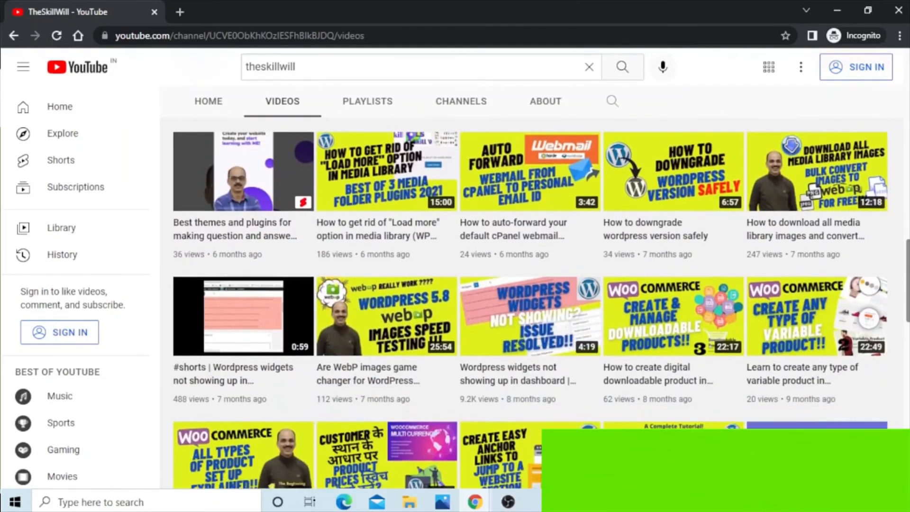
pyautogui.scroll(-5, 529, 304)
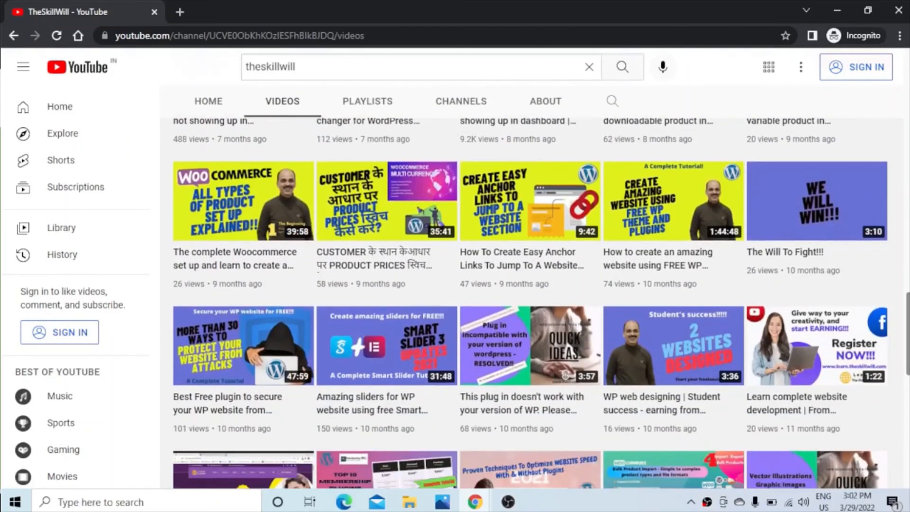
pyautogui.scroll(-3, 530, 303)
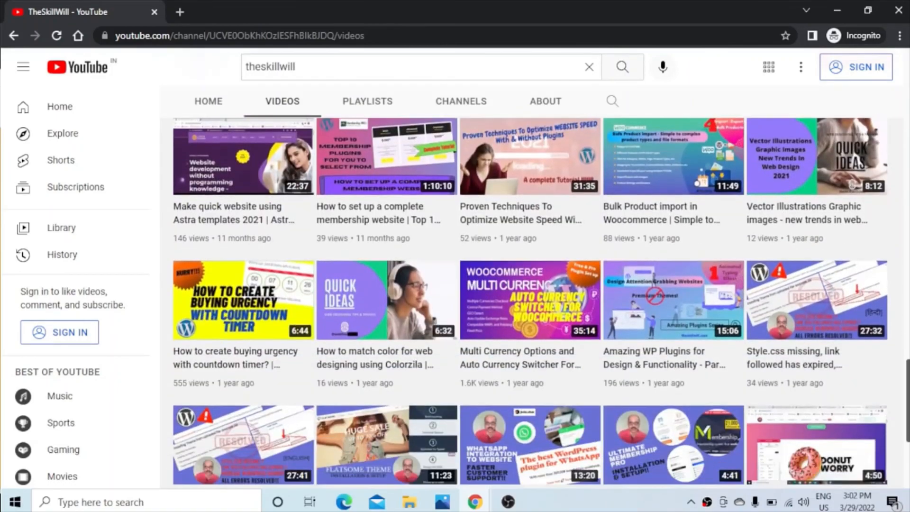
pyautogui.scroll(15, 529, 303)
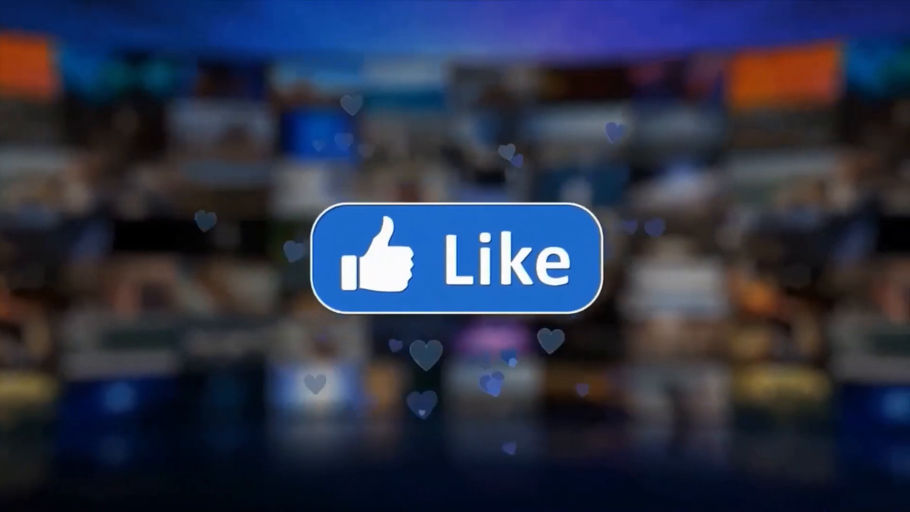